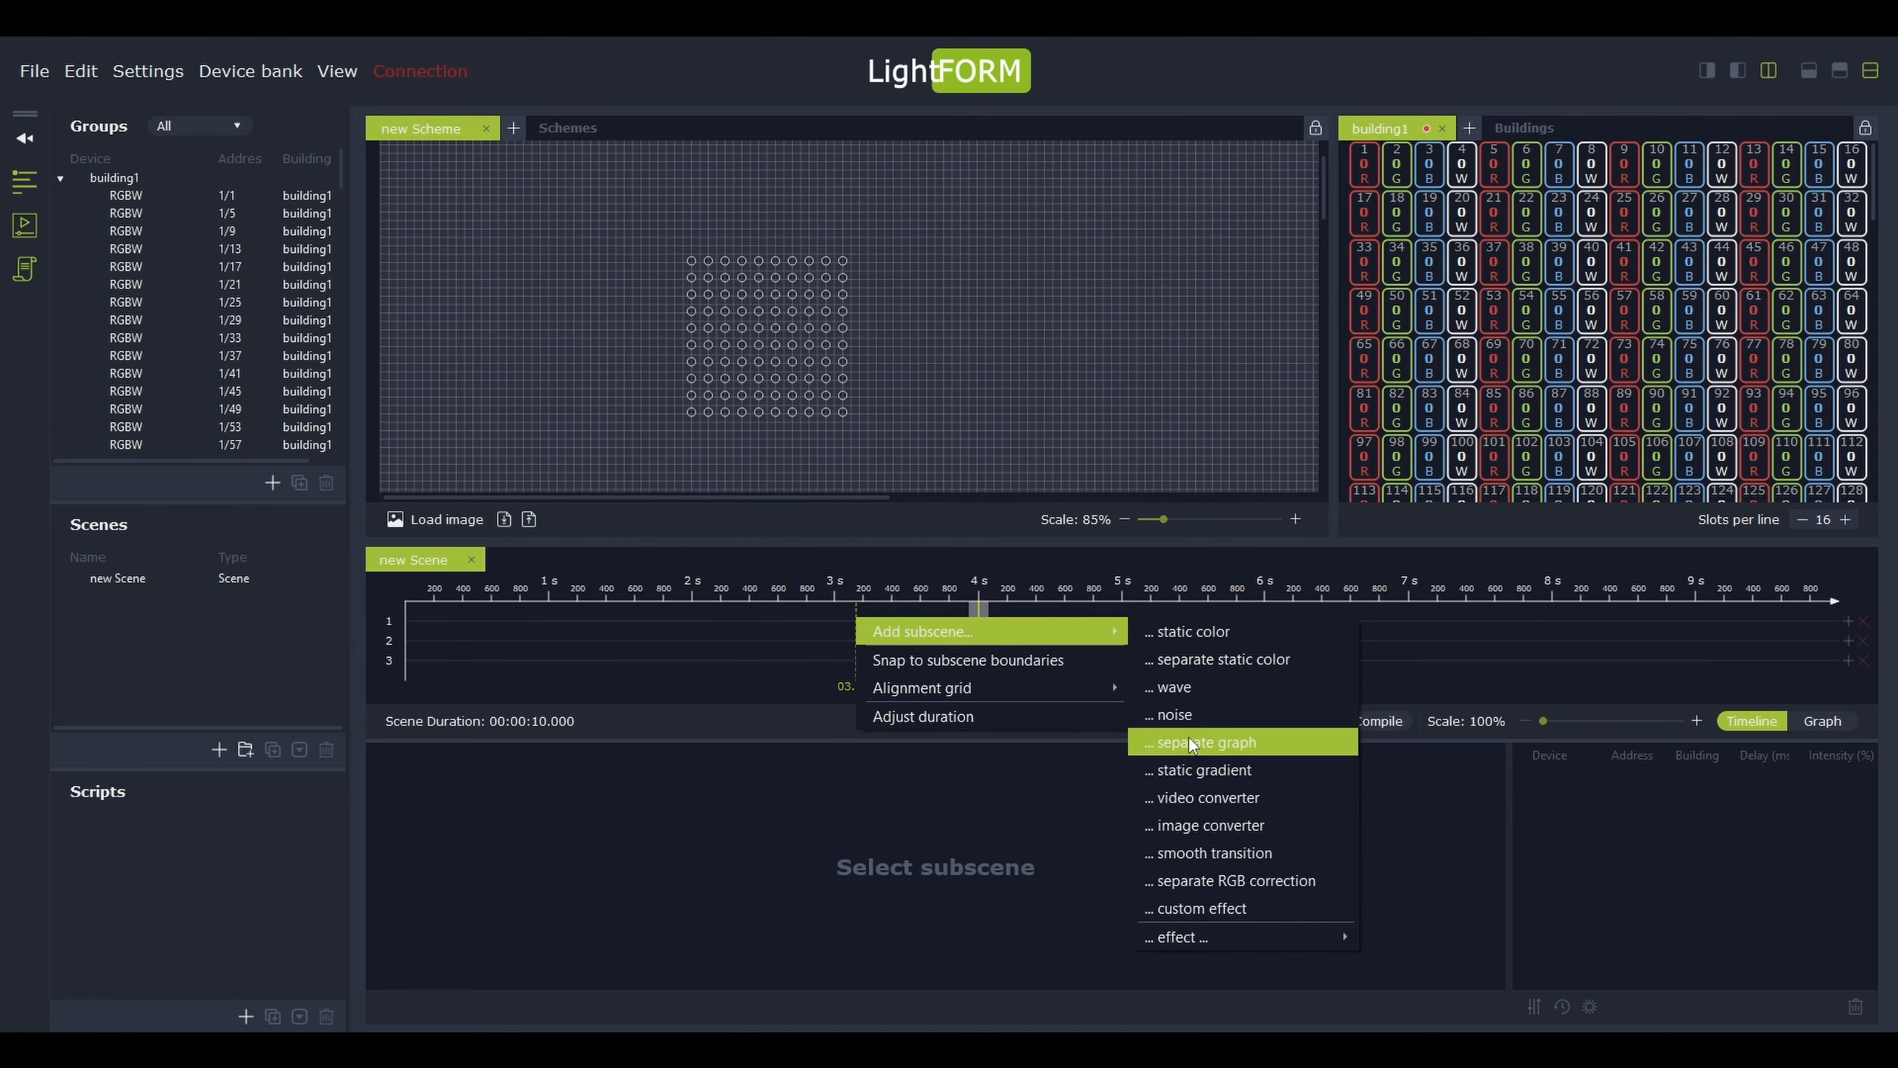
Add a separate graph subscene to the scene and assign the building1 devices to it
click(1190, 741)
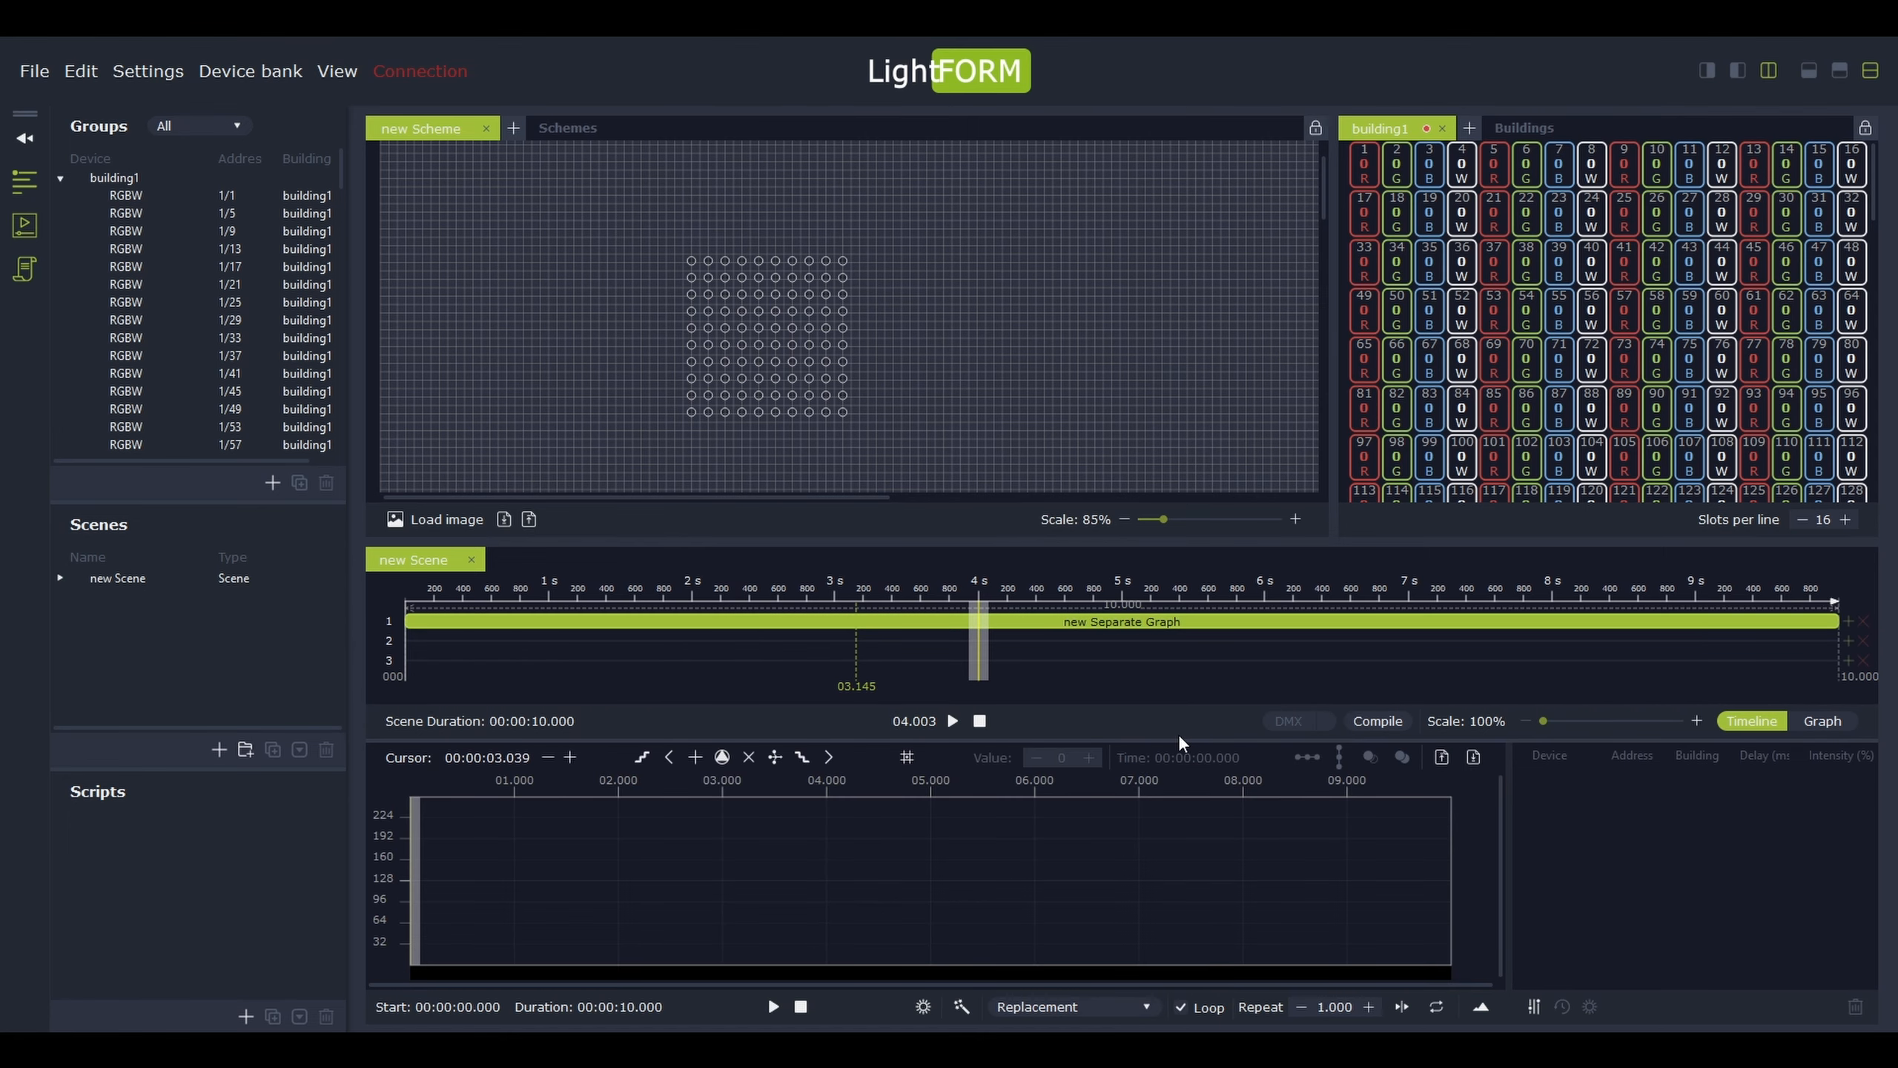
click(115, 179)
drag(116, 183, 1603, 797)
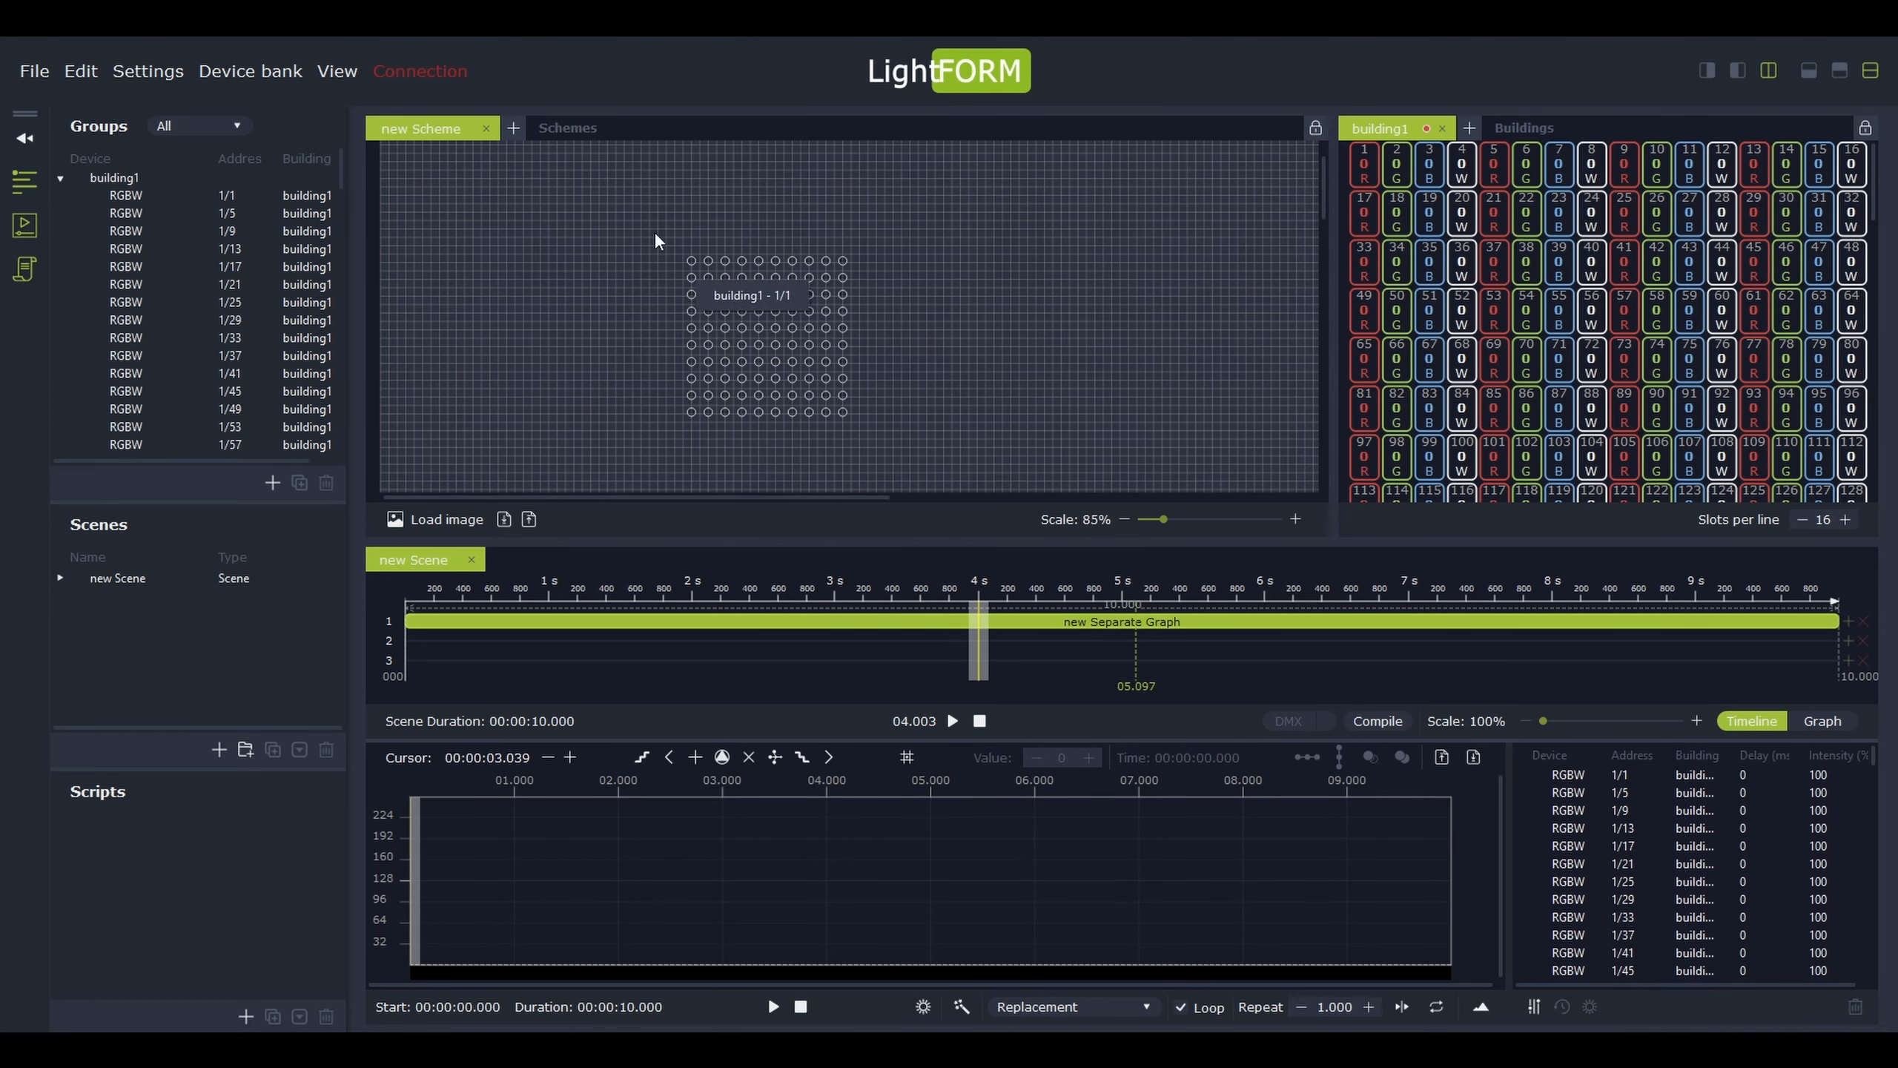
Set the first three rows of lamps to red at about 3.02 s in the graph
drag(654, 232, 838, 300)
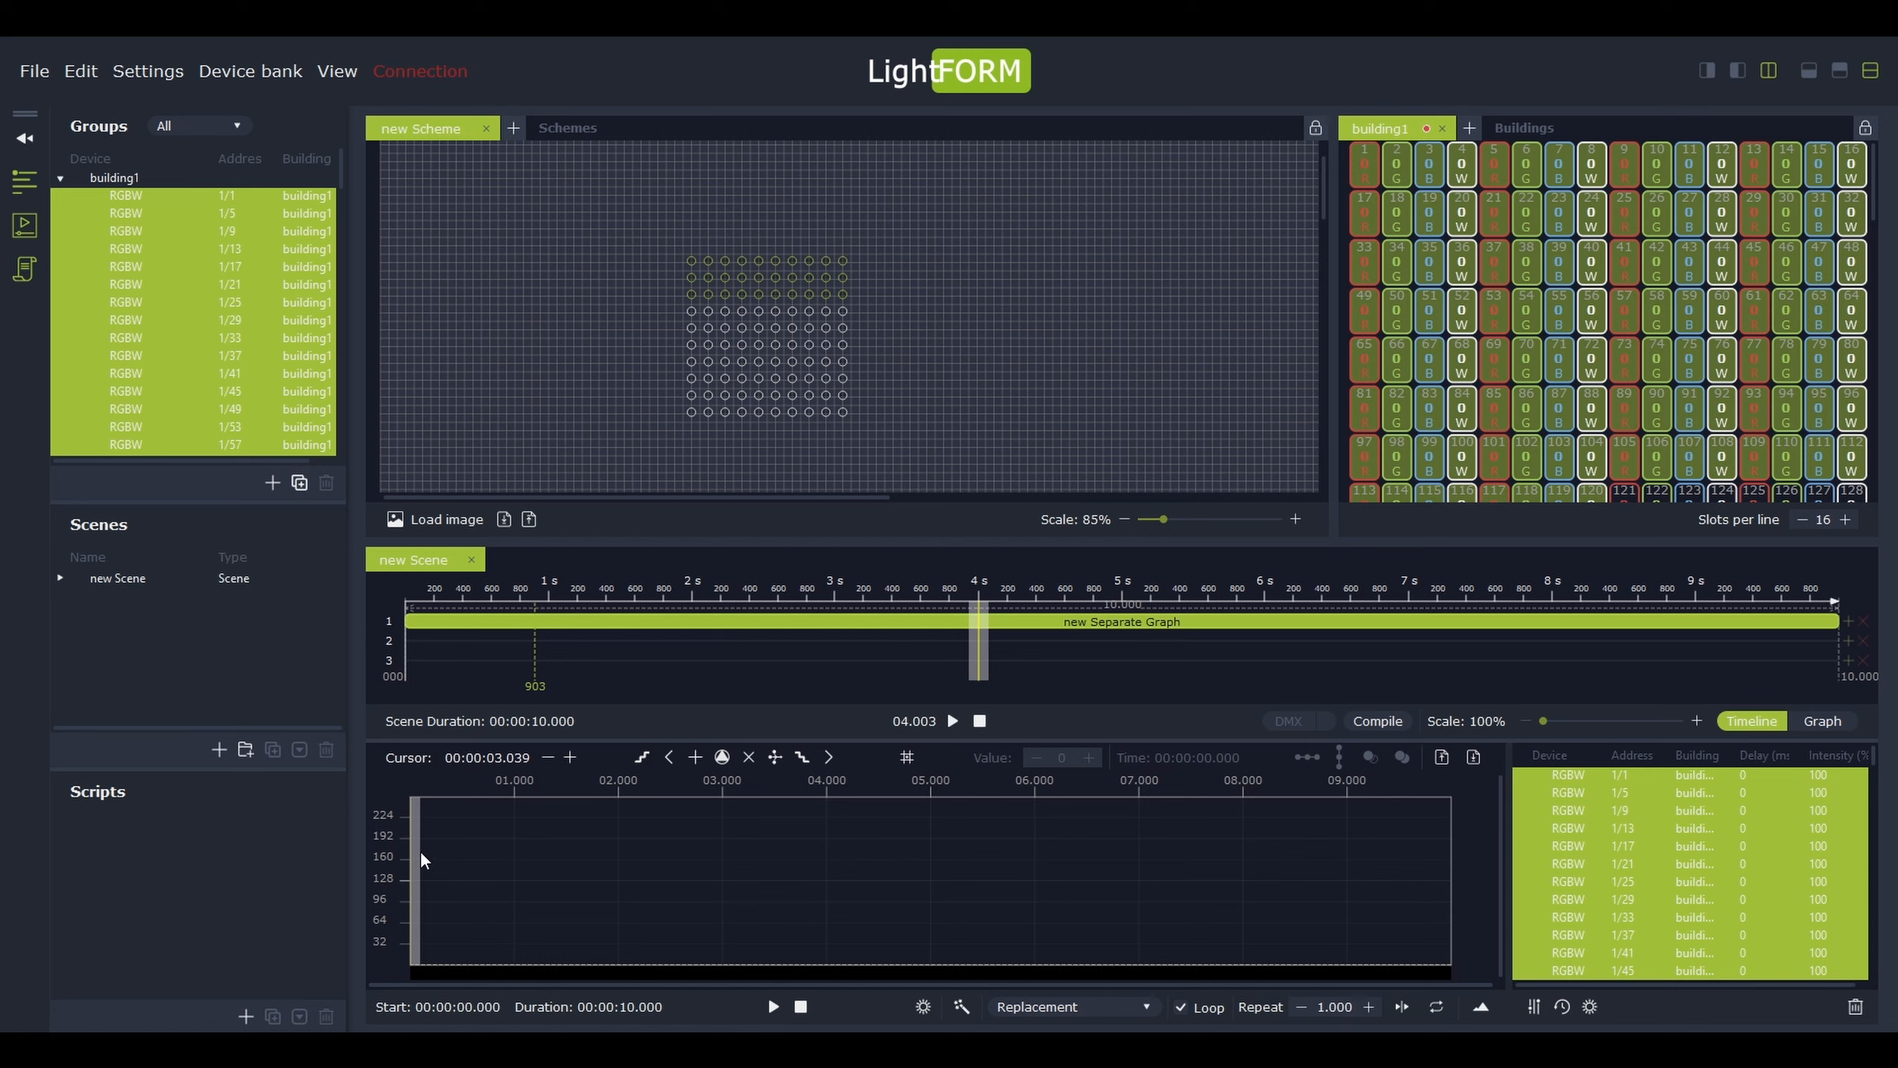
drag(415, 855, 725, 860)
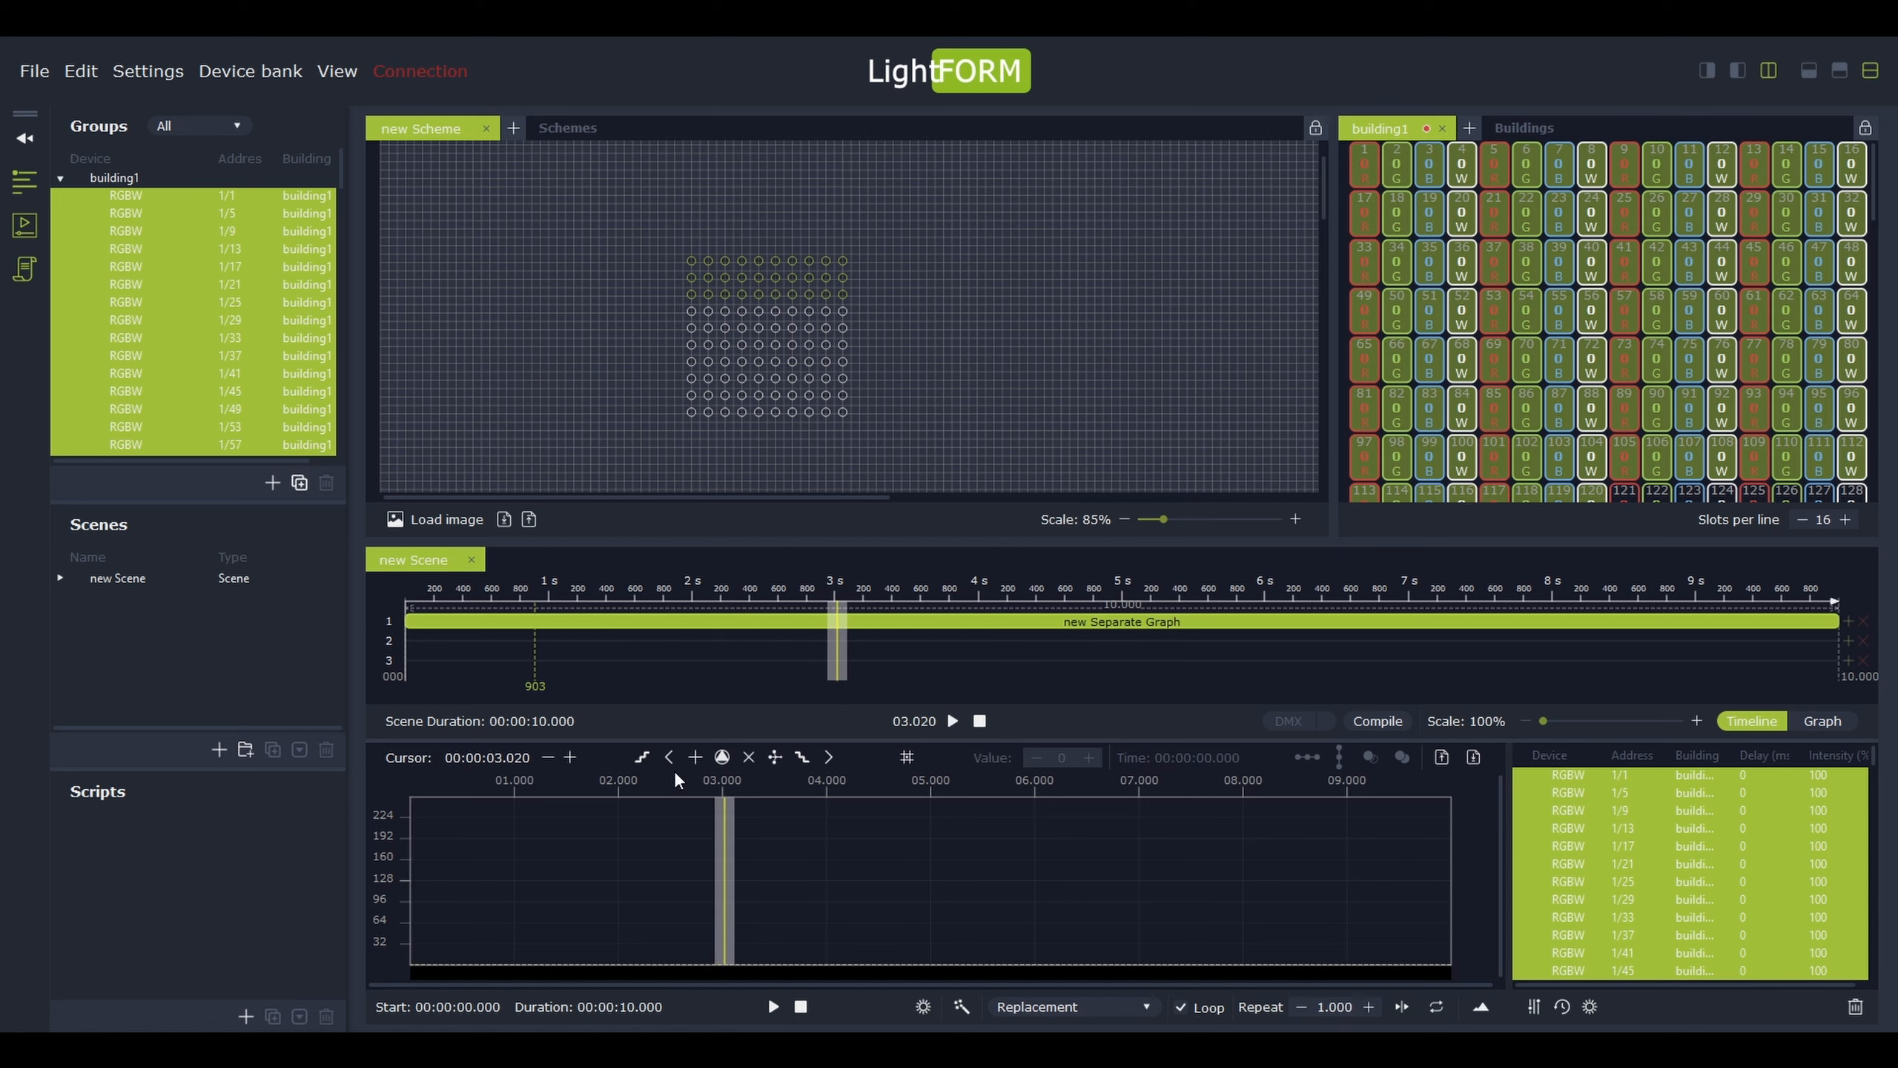
click(721, 757)
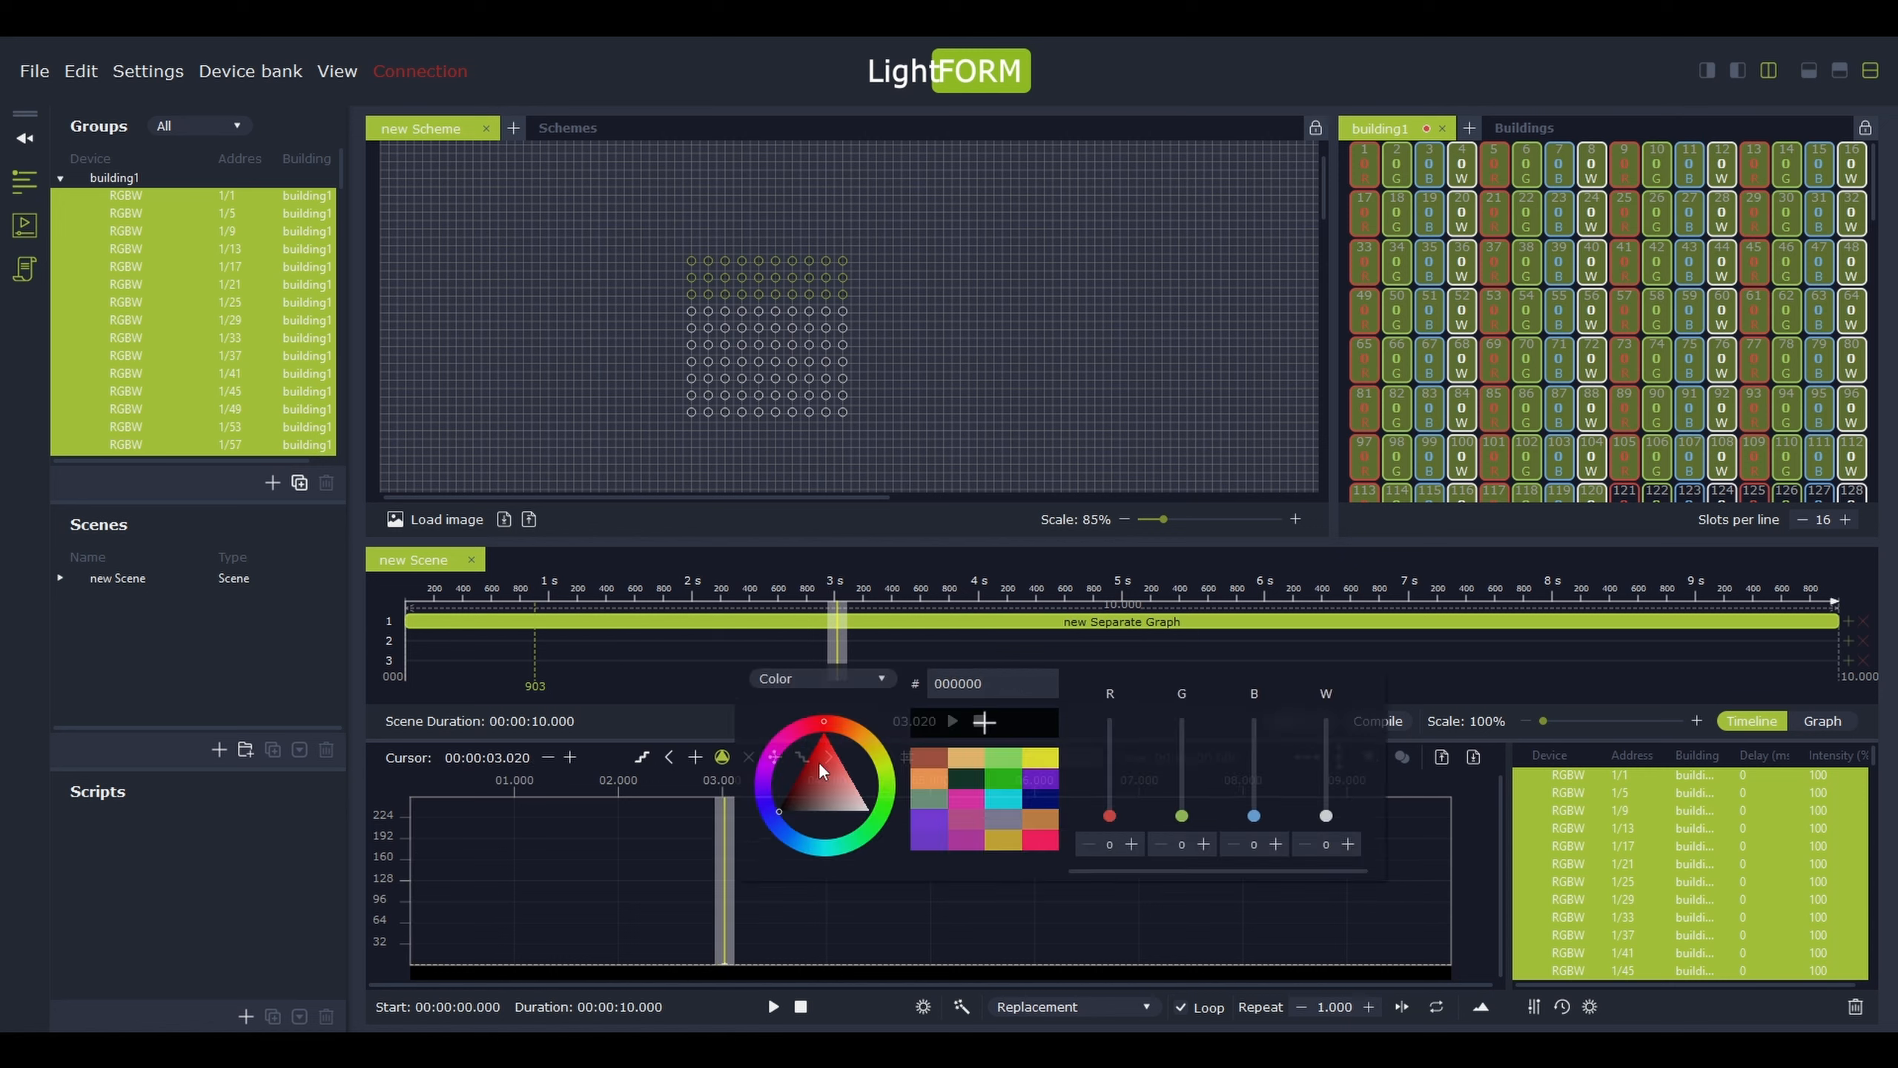
click(825, 724)
click(670, 306)
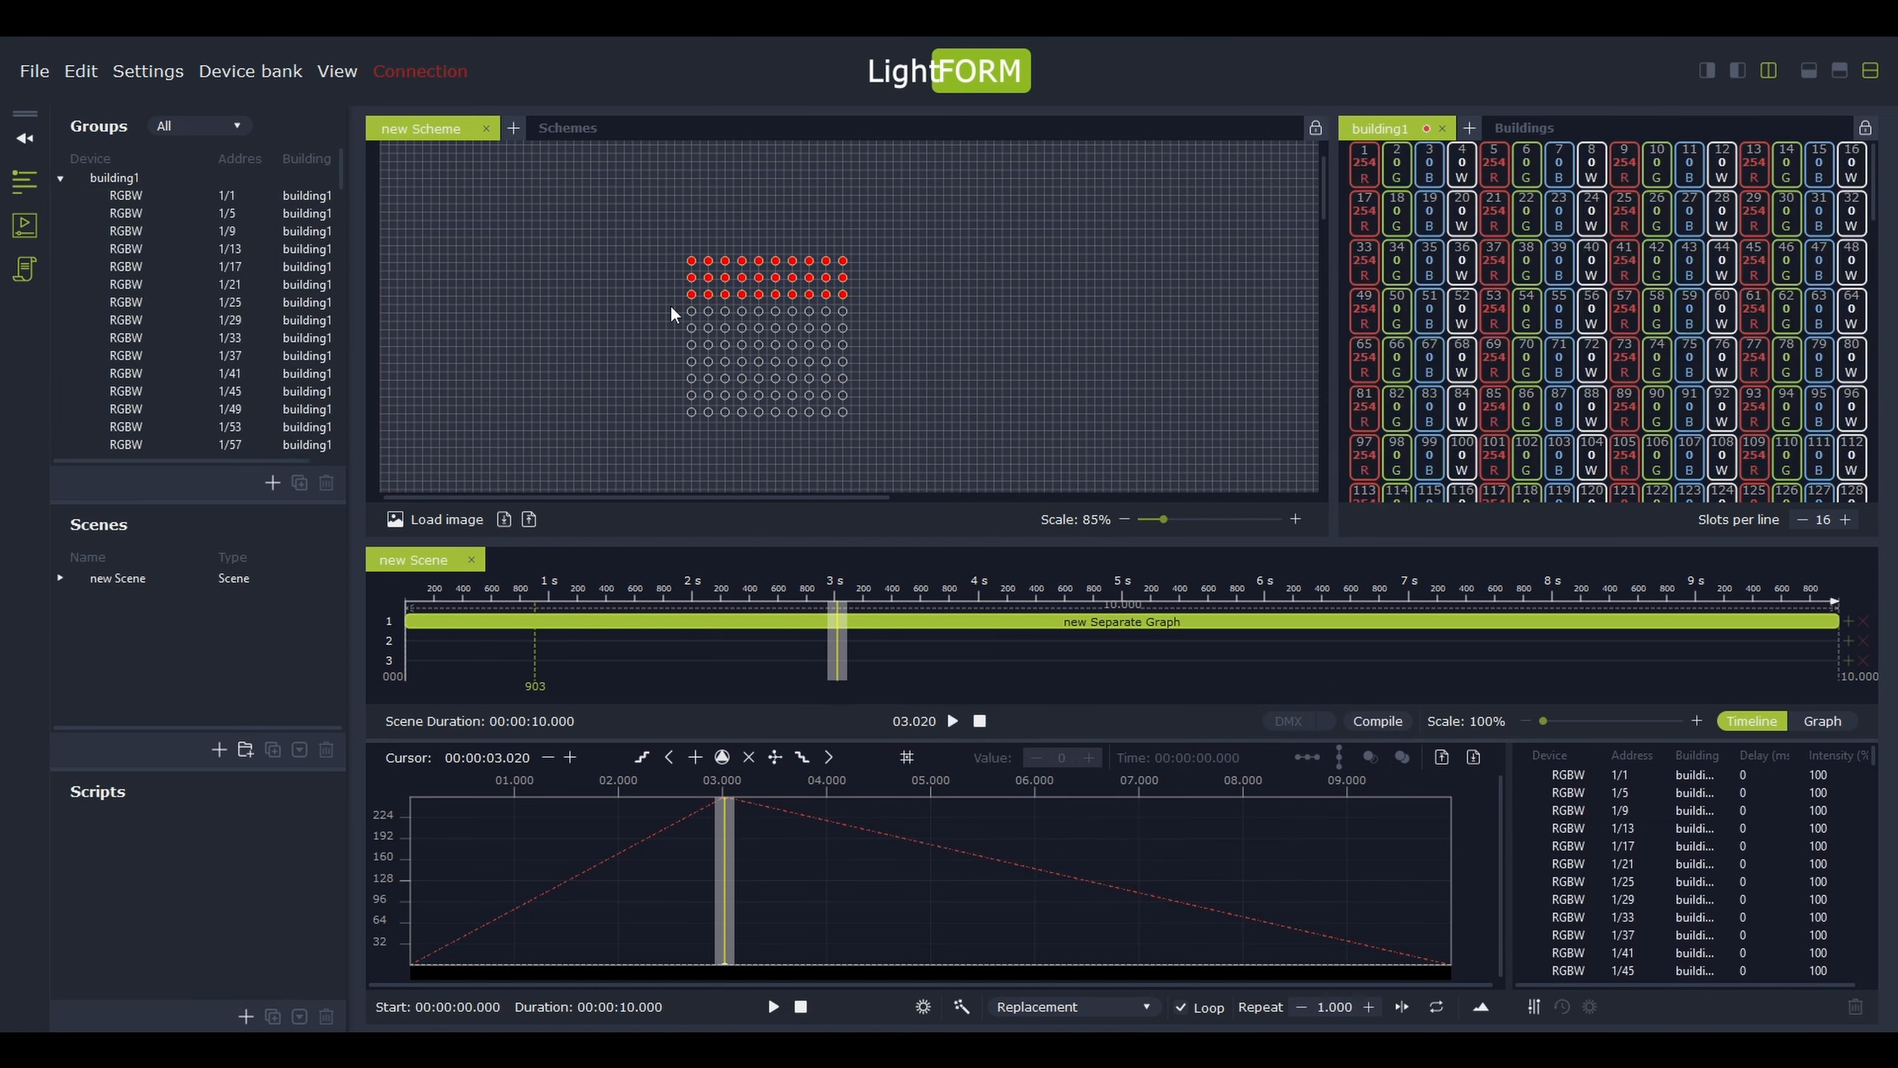
Set the fourth to sixth rows of lamps to white (ffffff) at the same graph time
drag(681, 301, 872, 351)
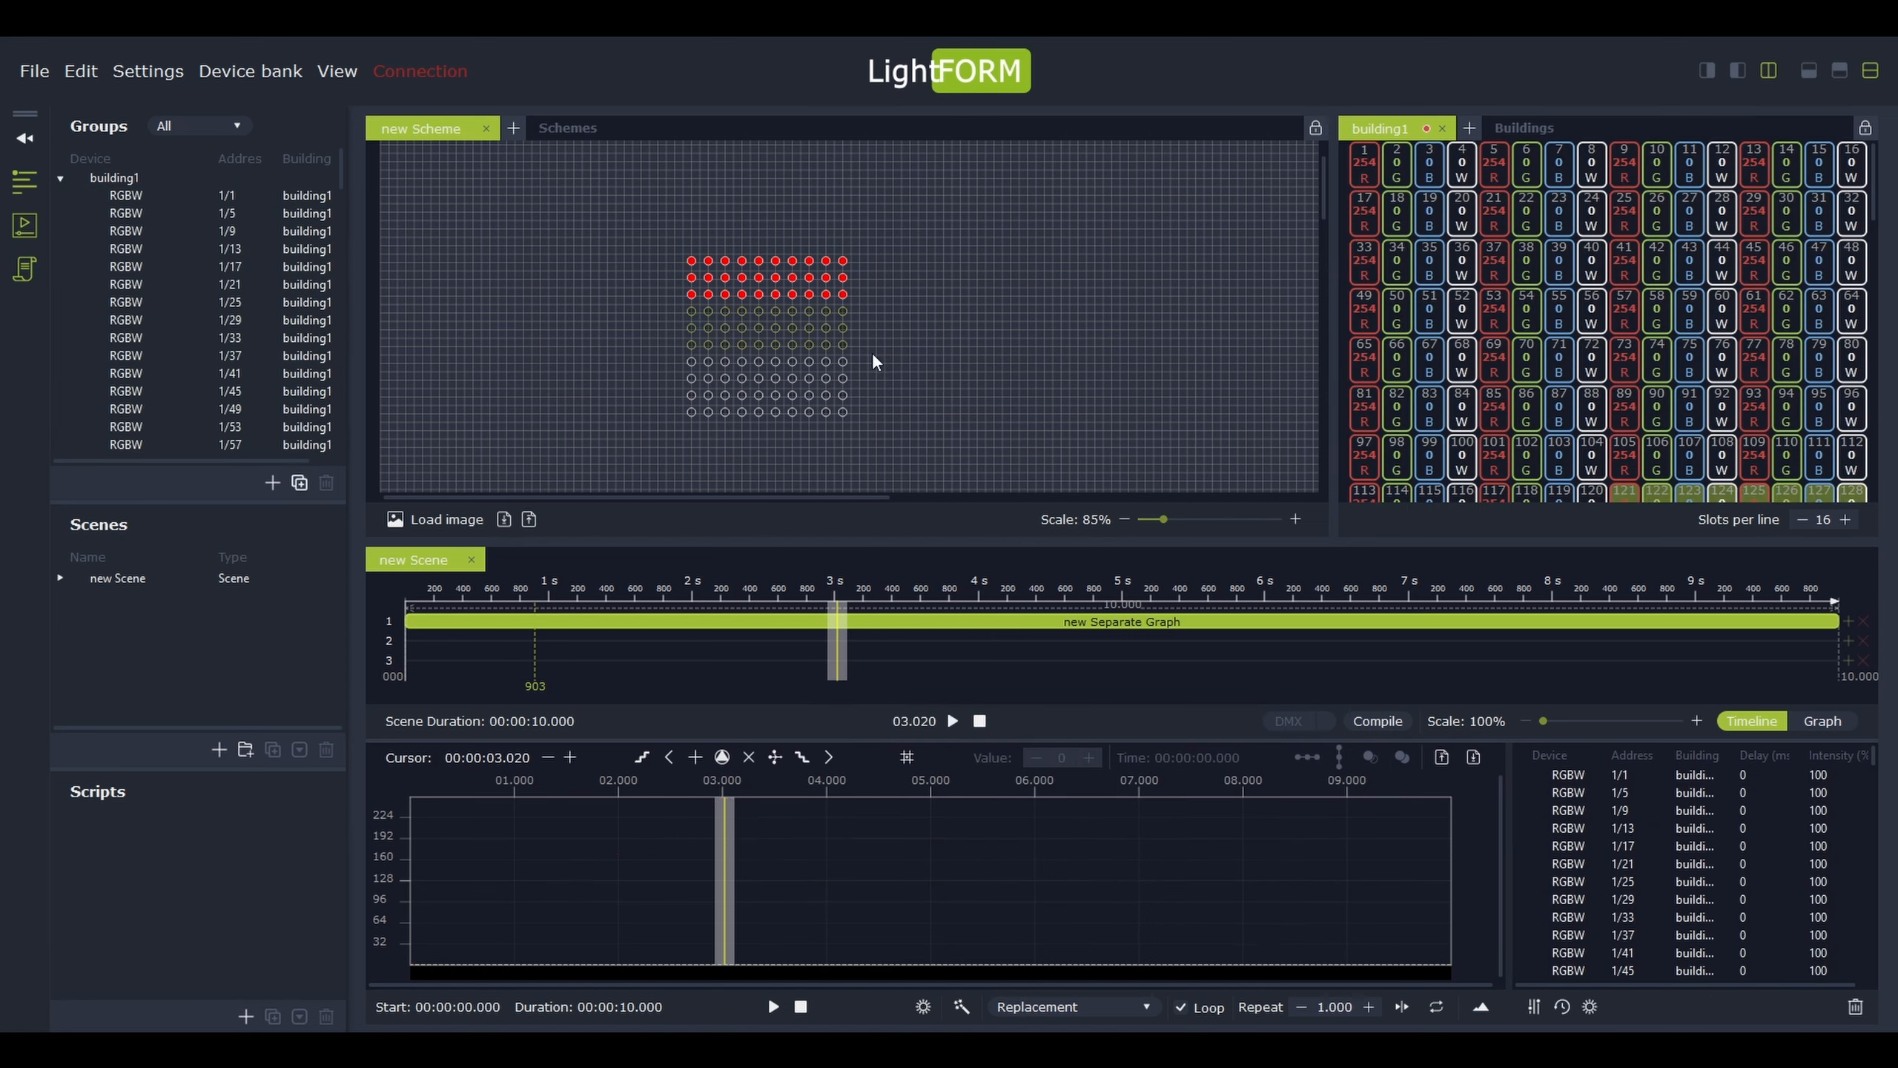
click(723, 755)
click(879, 818)
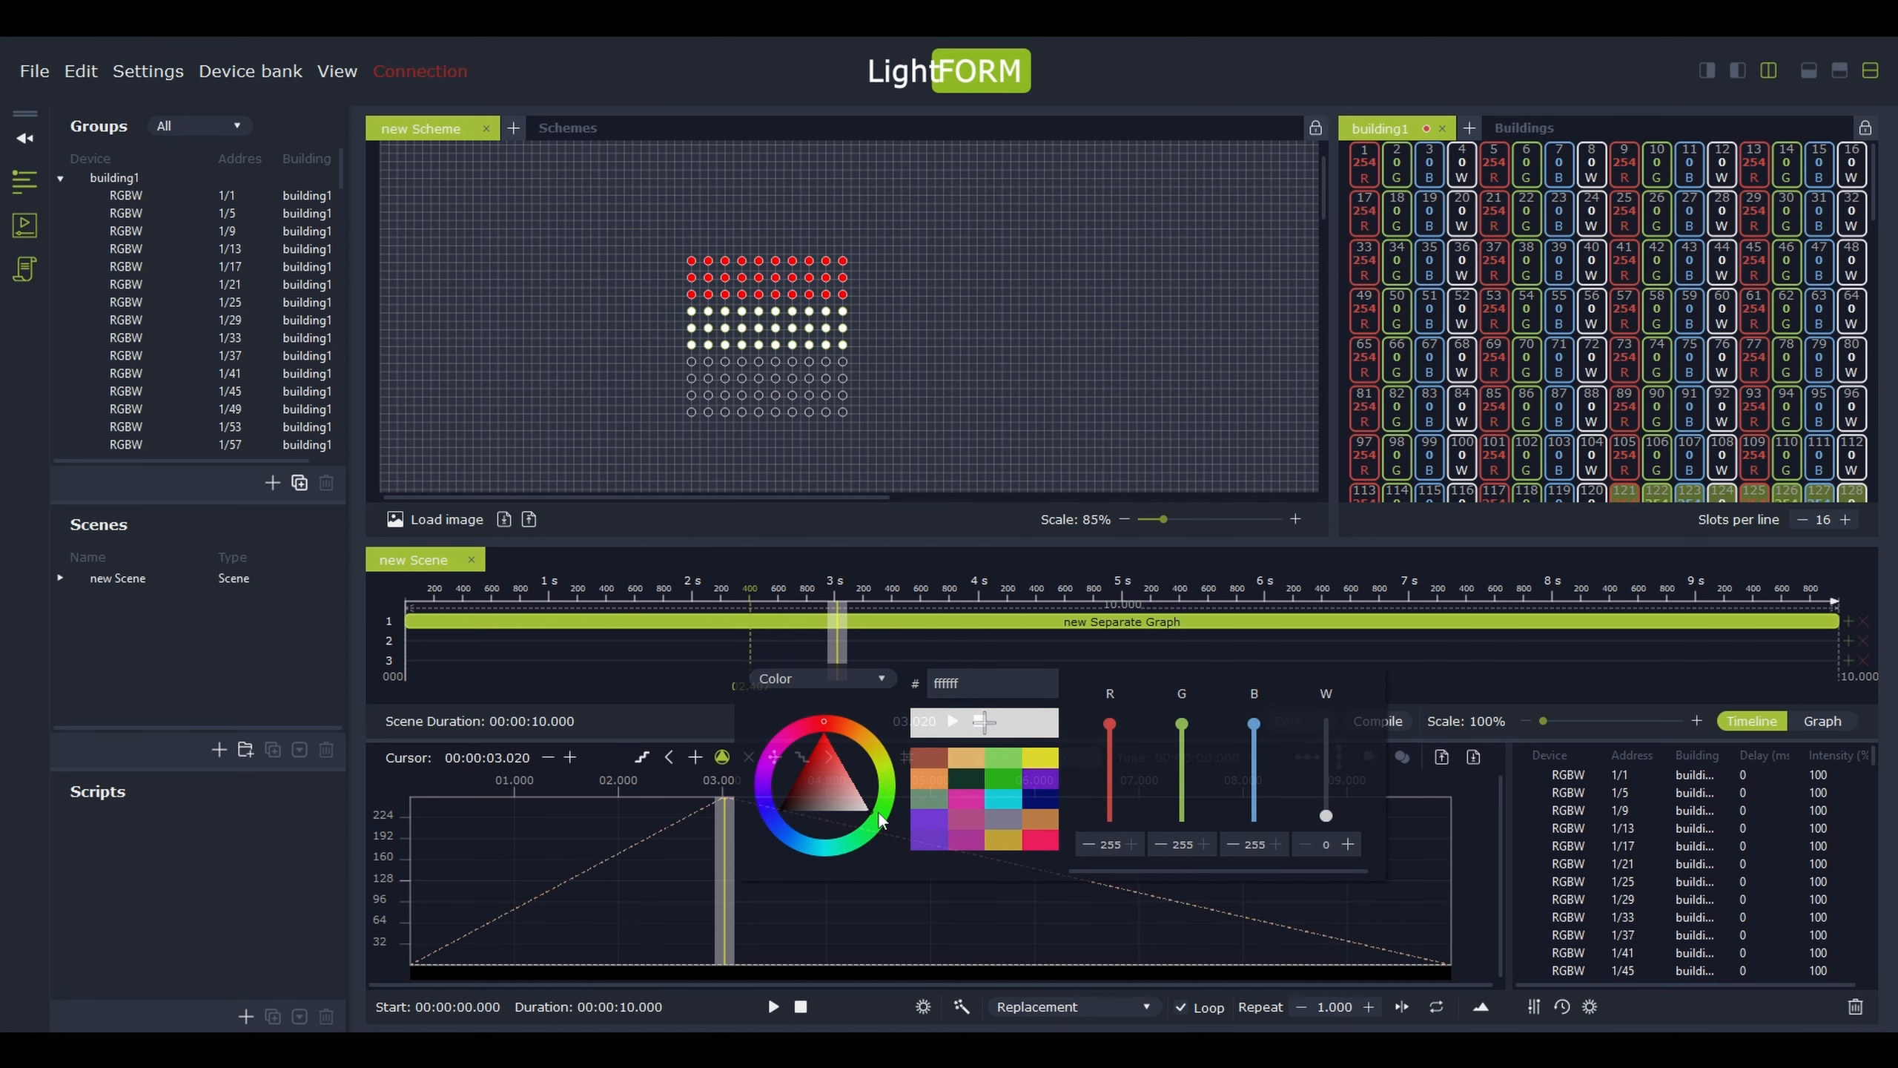
click(886, 404)
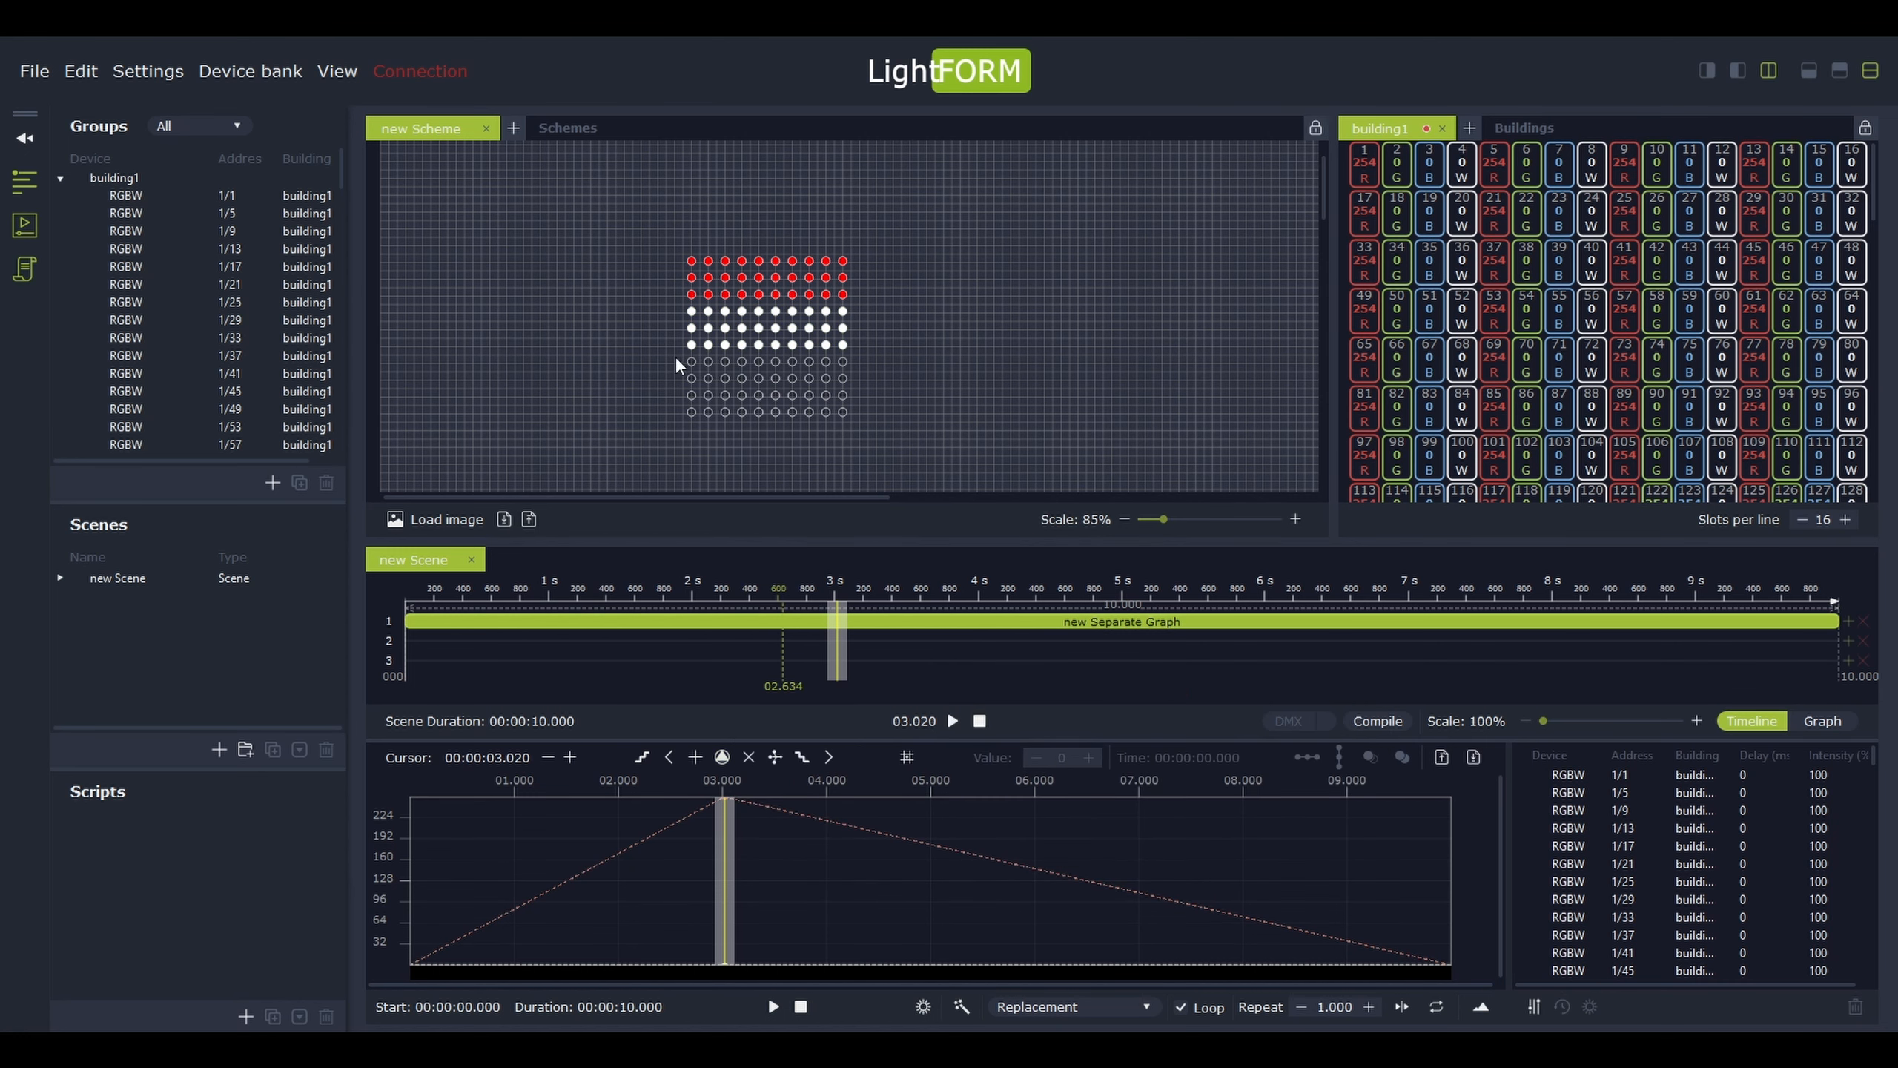
Set the seventh to ninth rows of lamps to blue (002fff) at the same graph time
drag(675, 356, 867, 403)
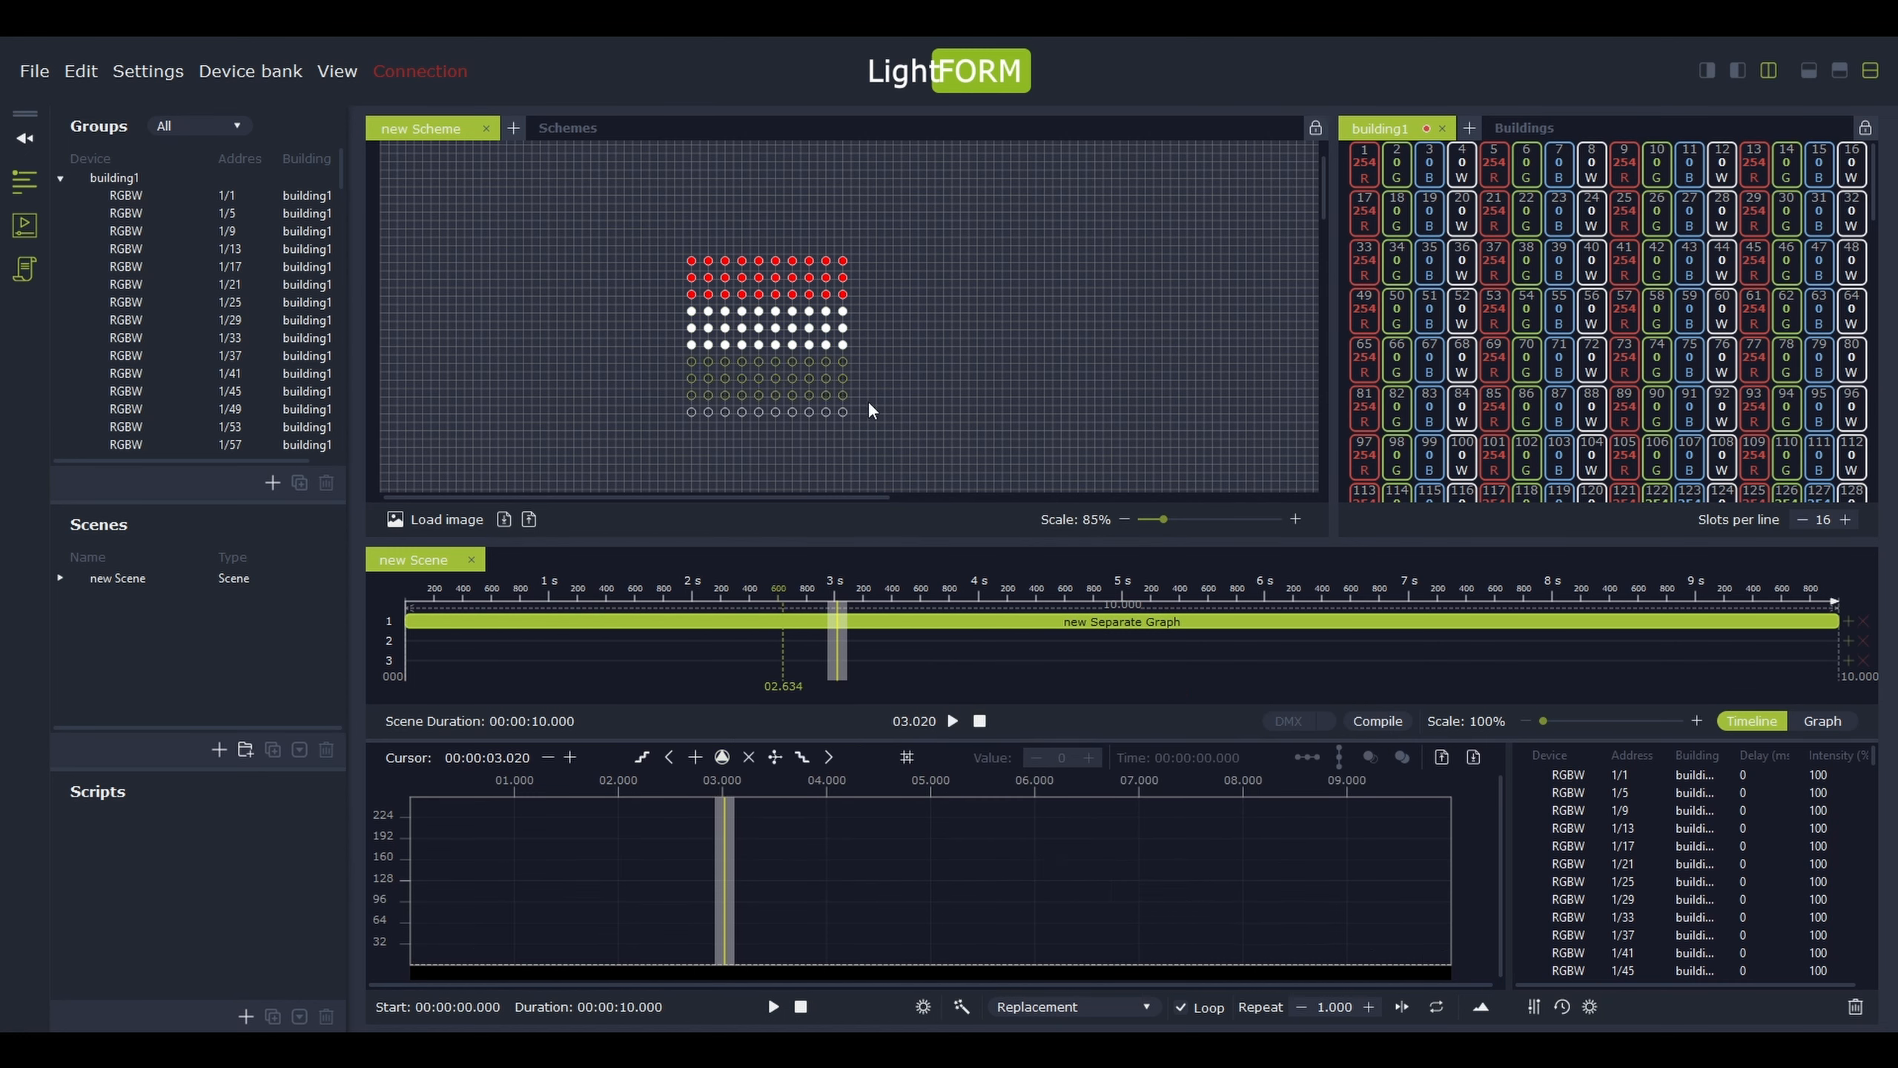
click(724, 757)
click(824, 799)
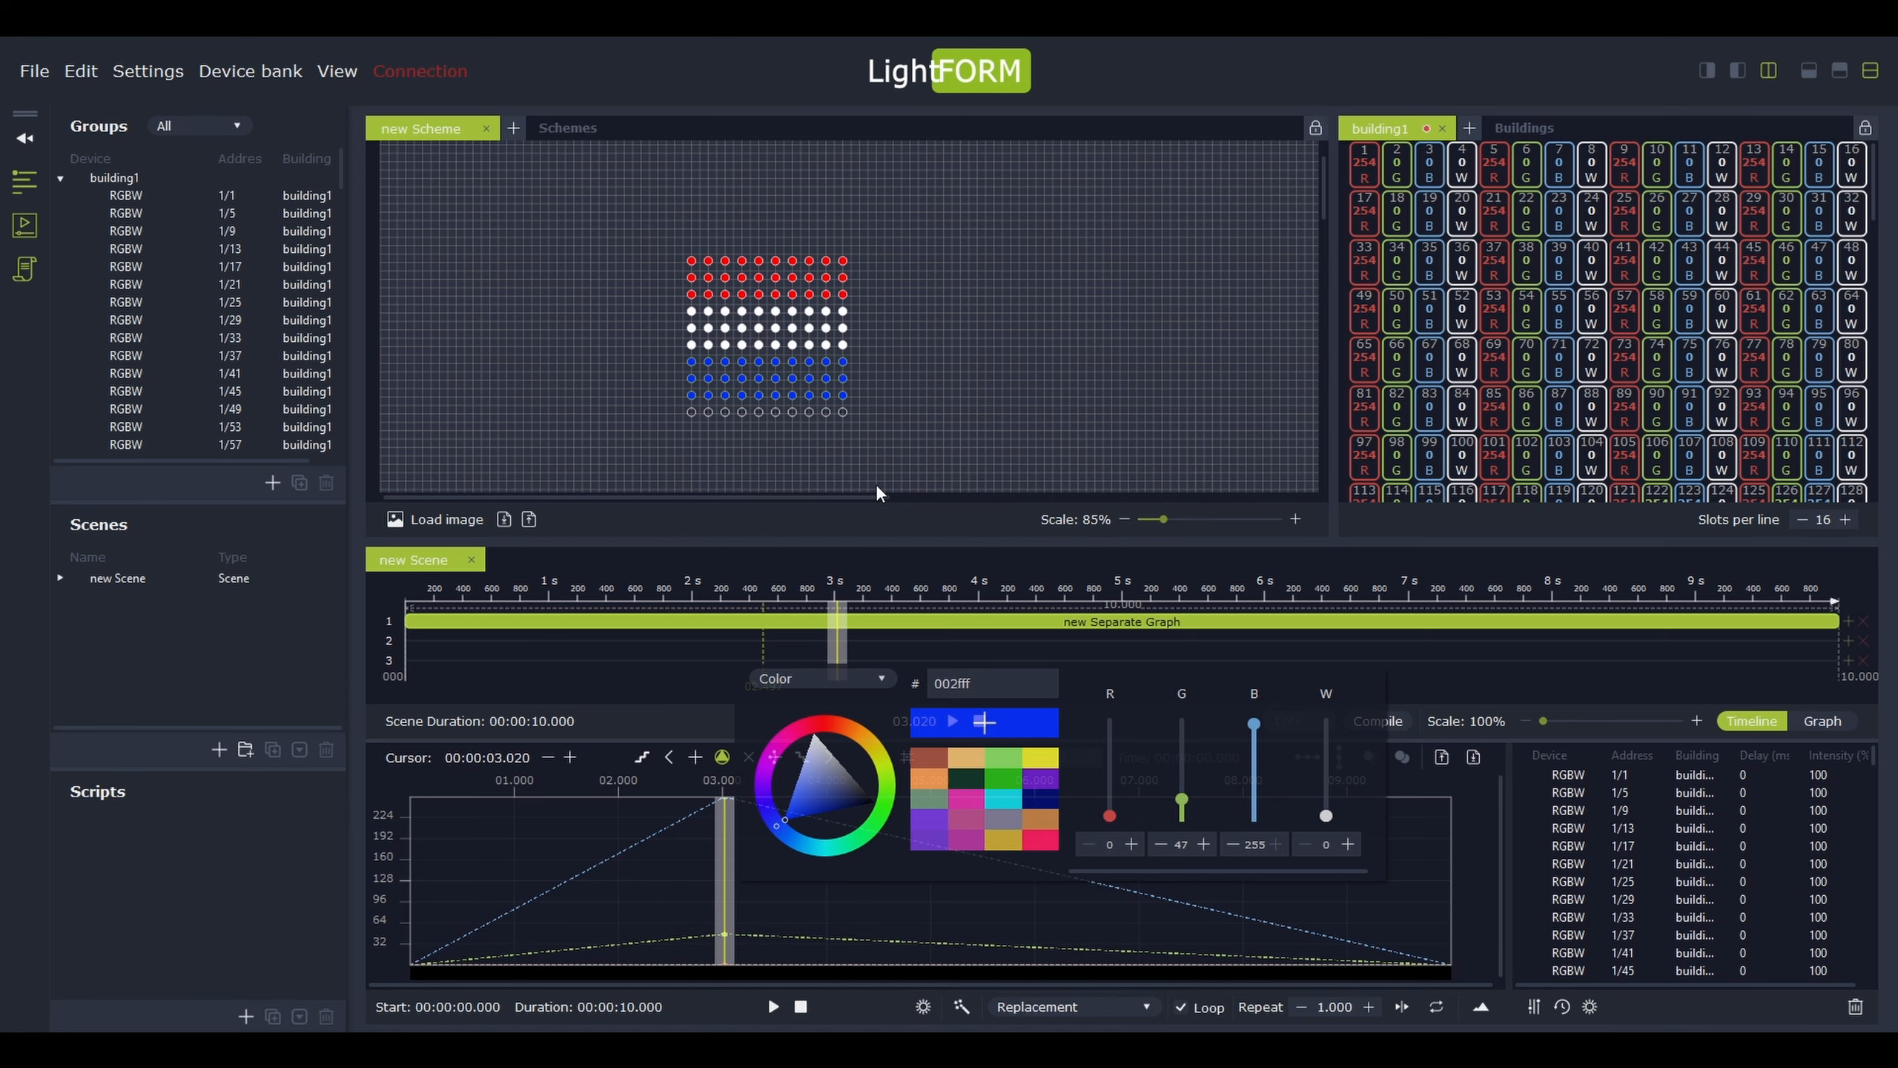
click(887, 437)
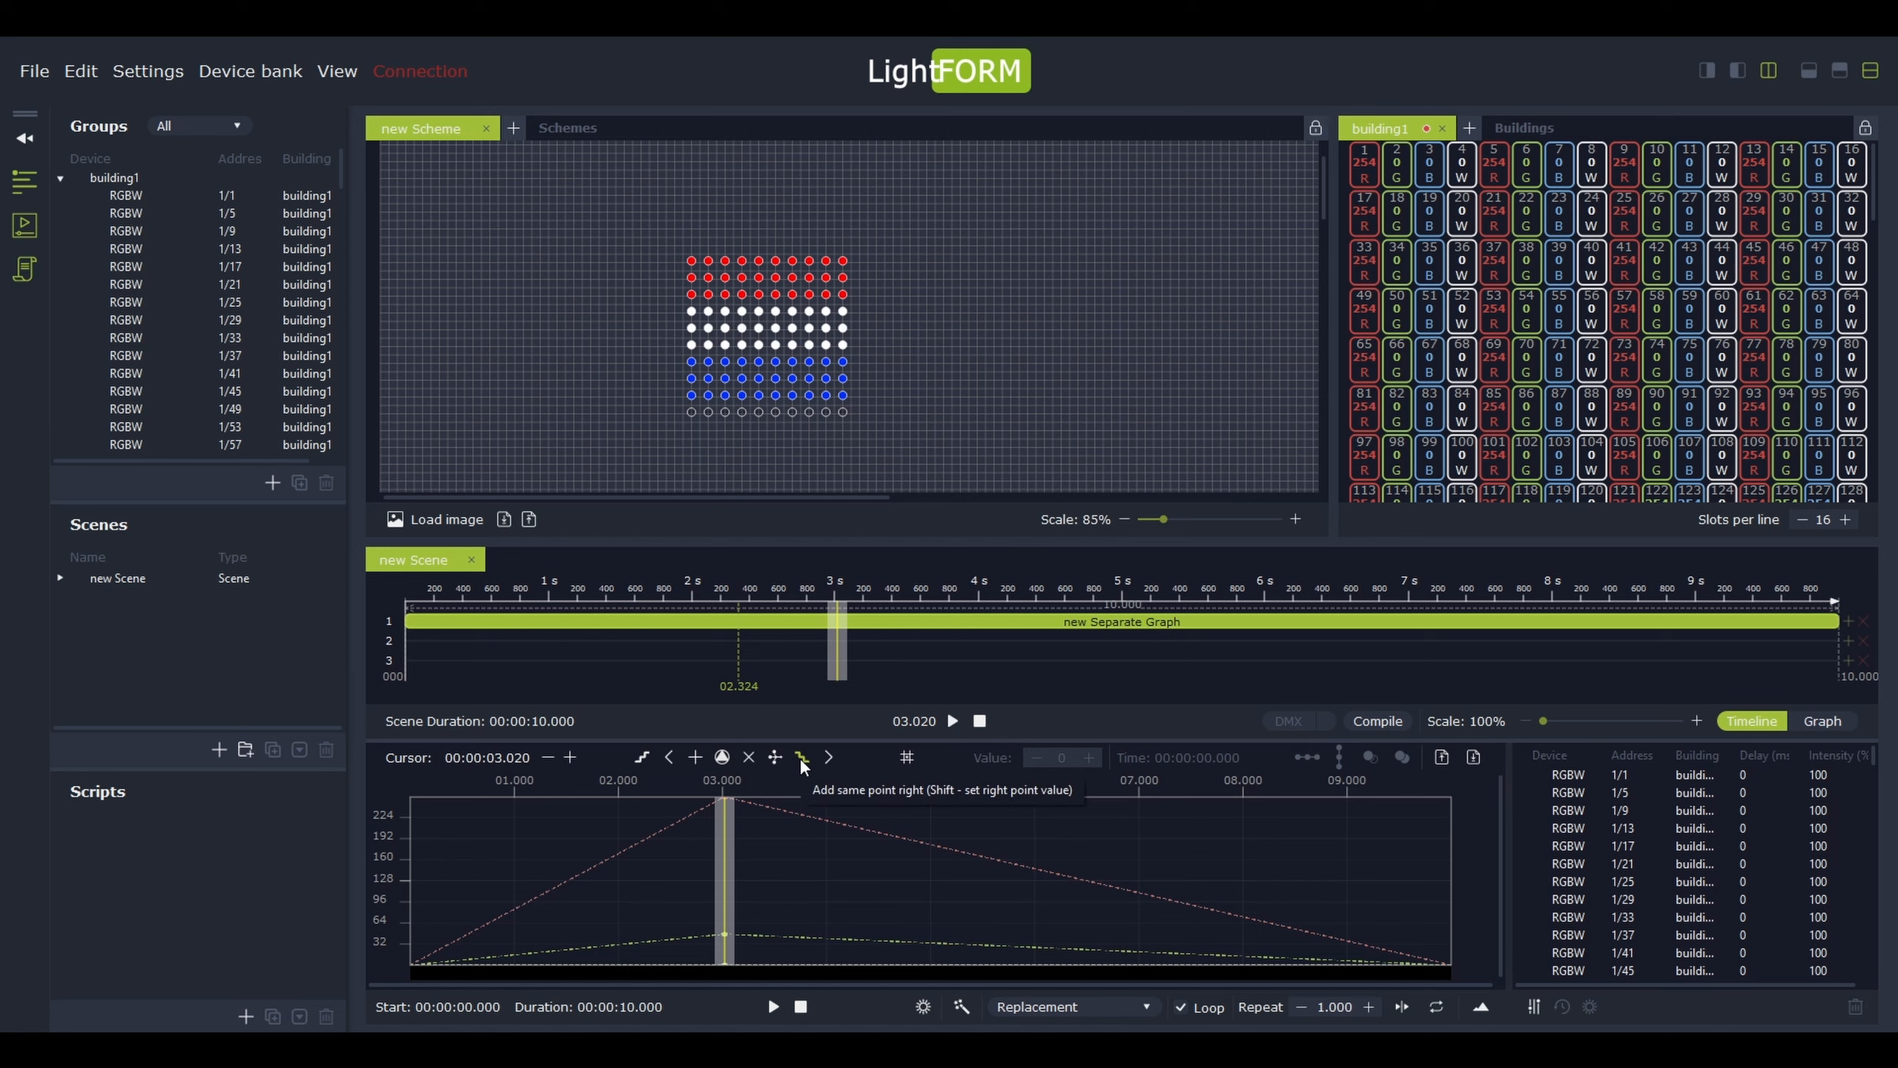
Extend the color point's values to both ends of the graph, previewing the scene before and after
click(949, 721)
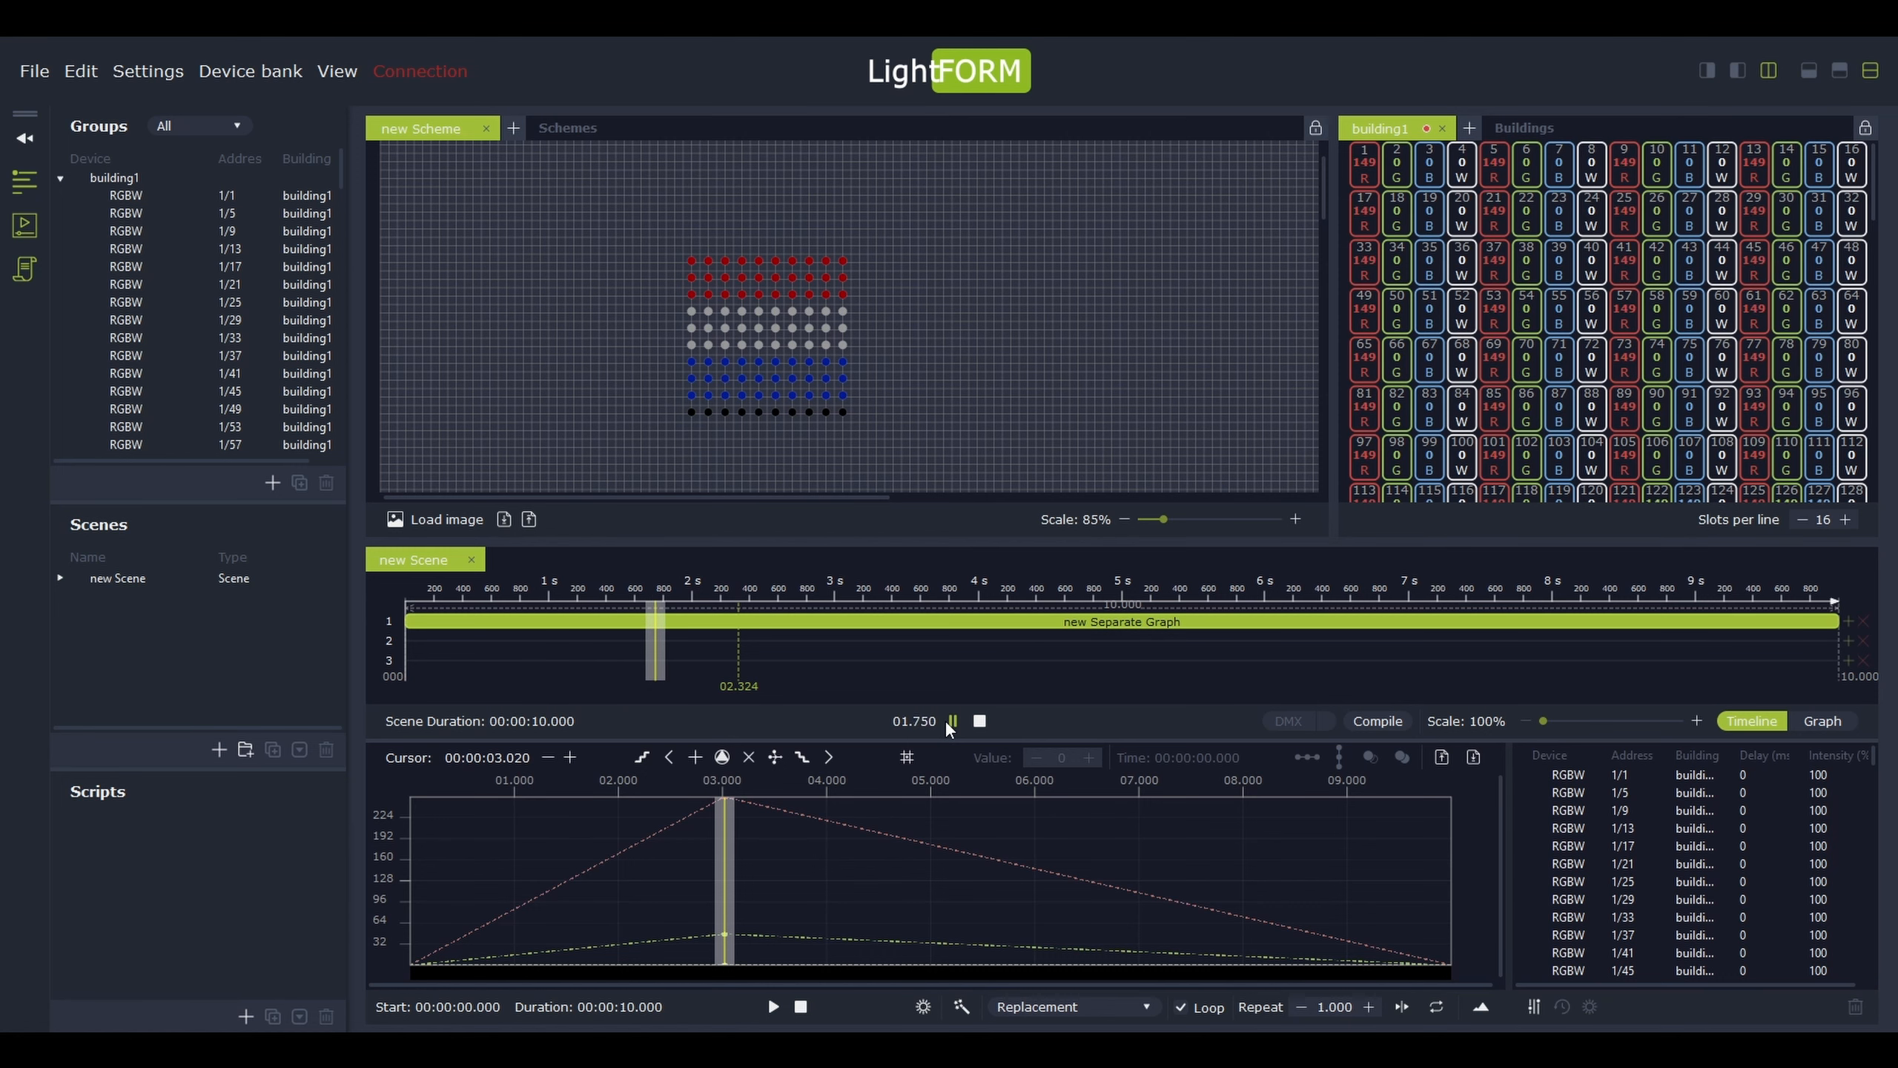
click(946, 721)
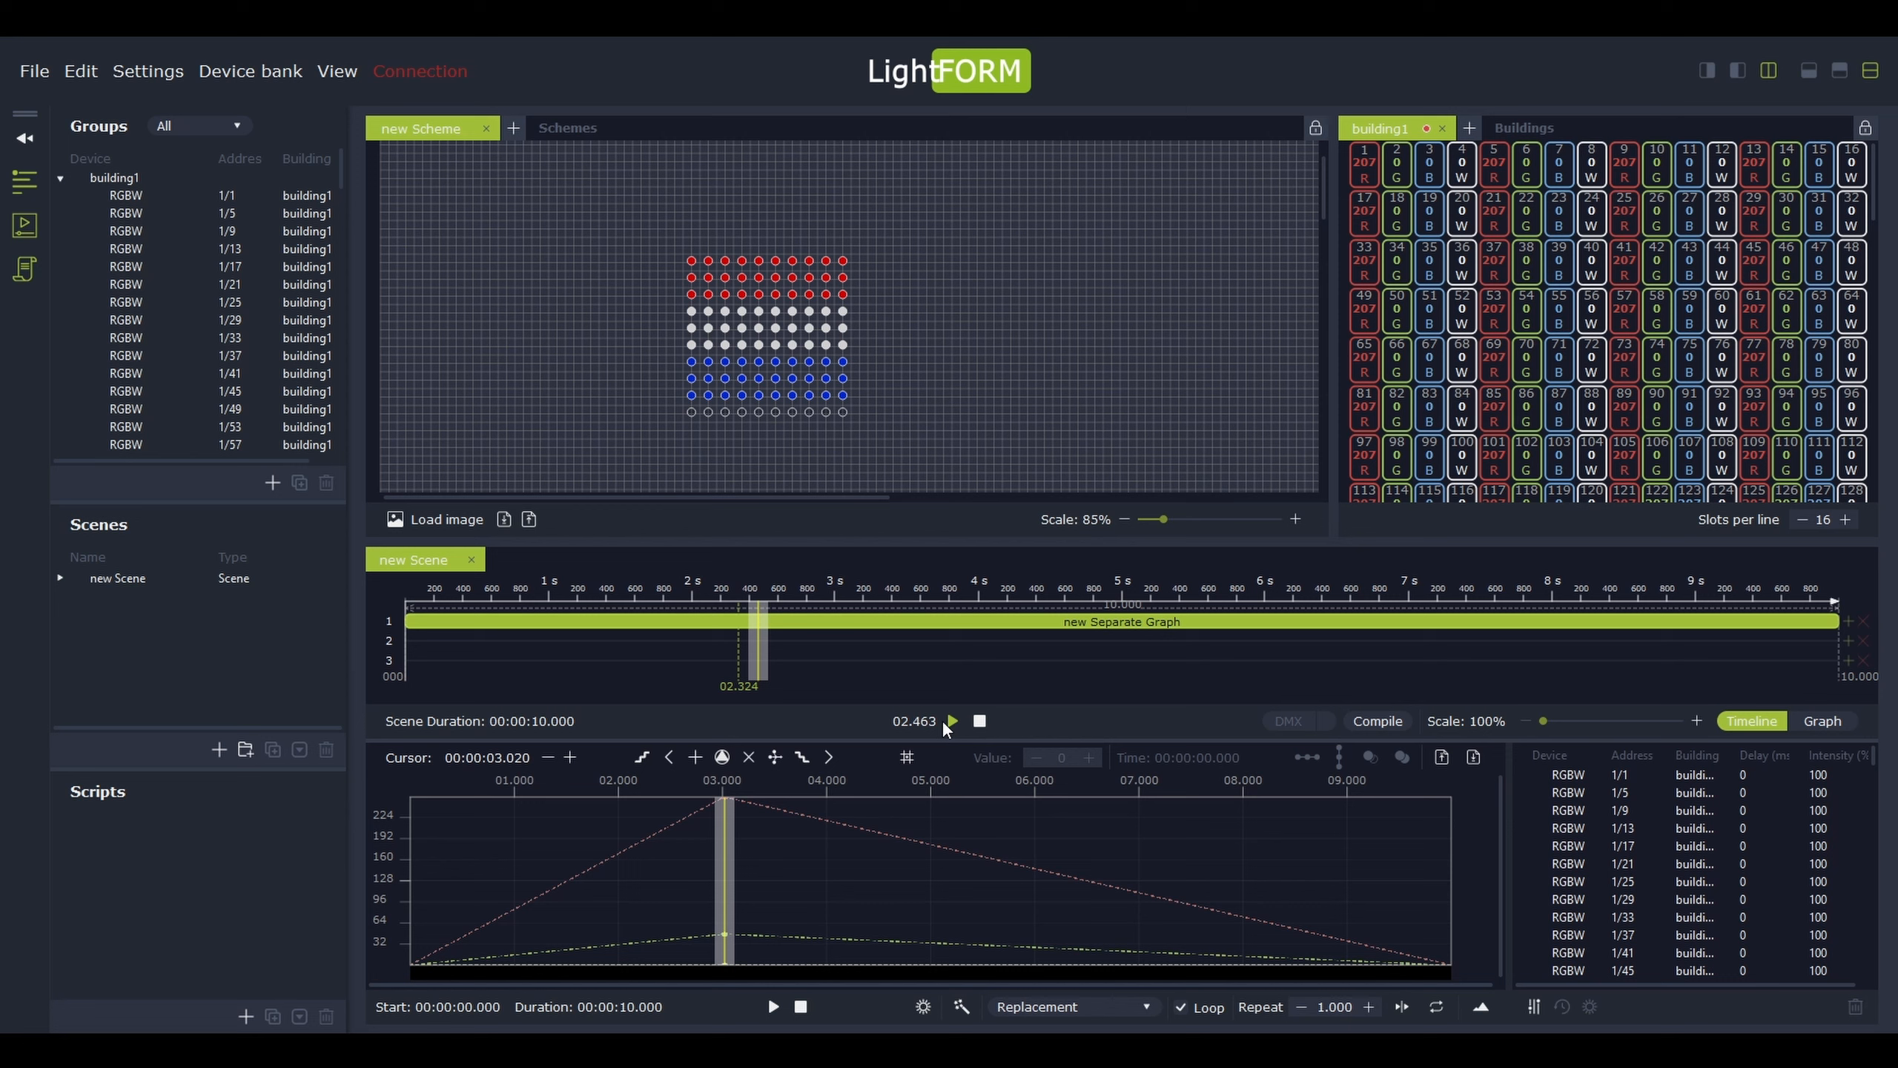
click(803, 758)
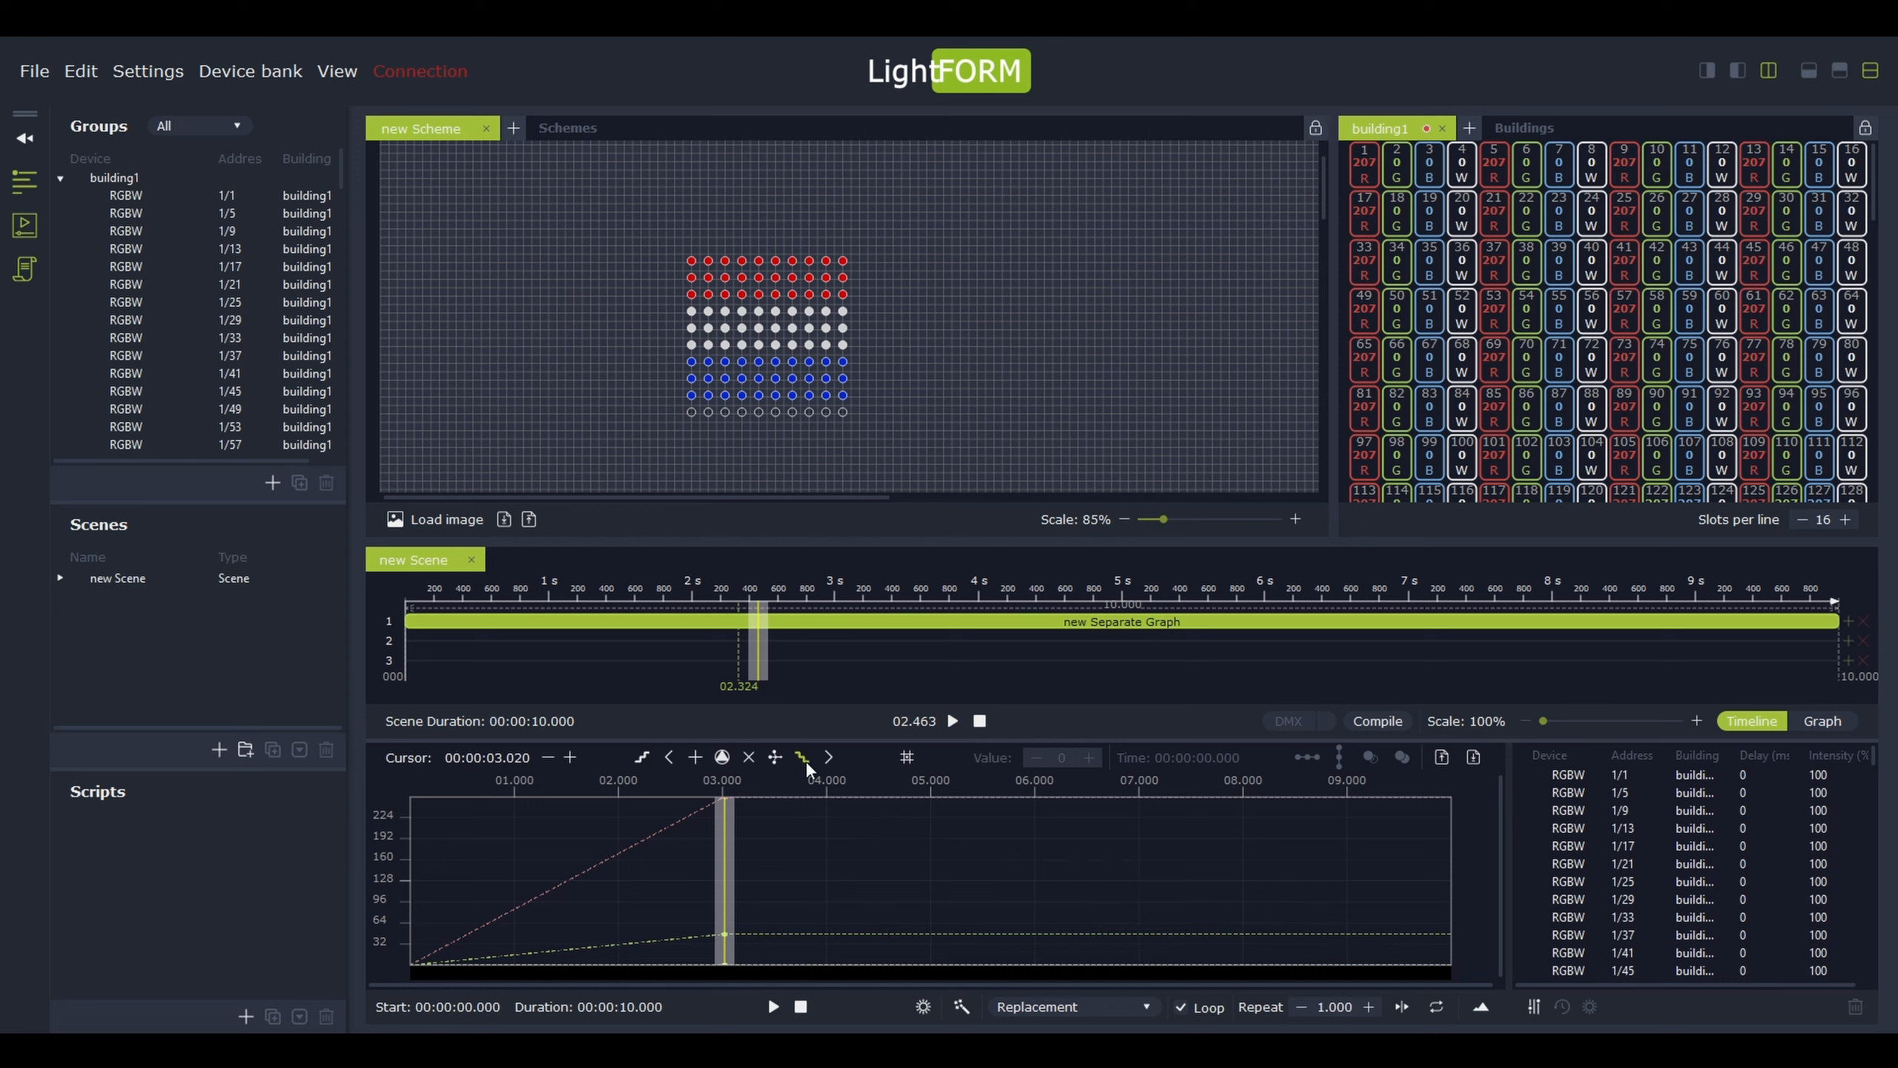
click(637, 763)
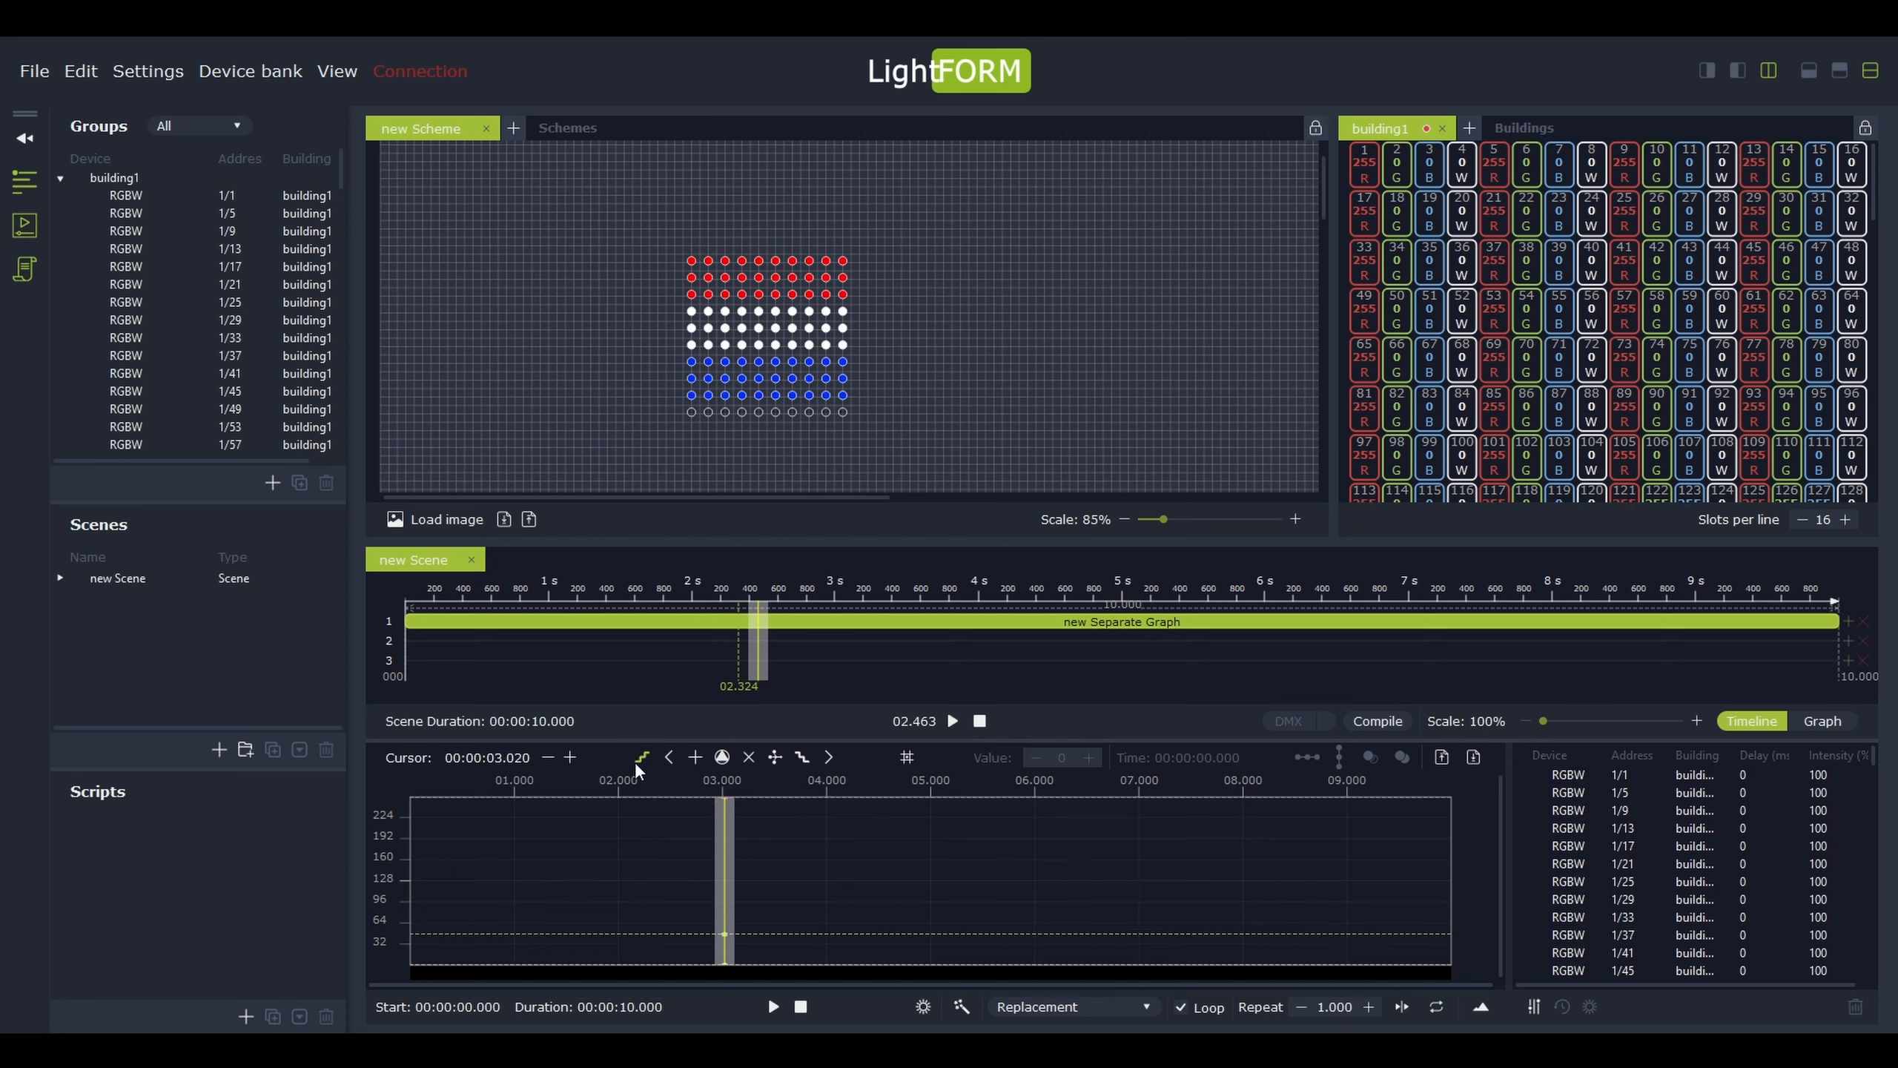
click(950, 722)
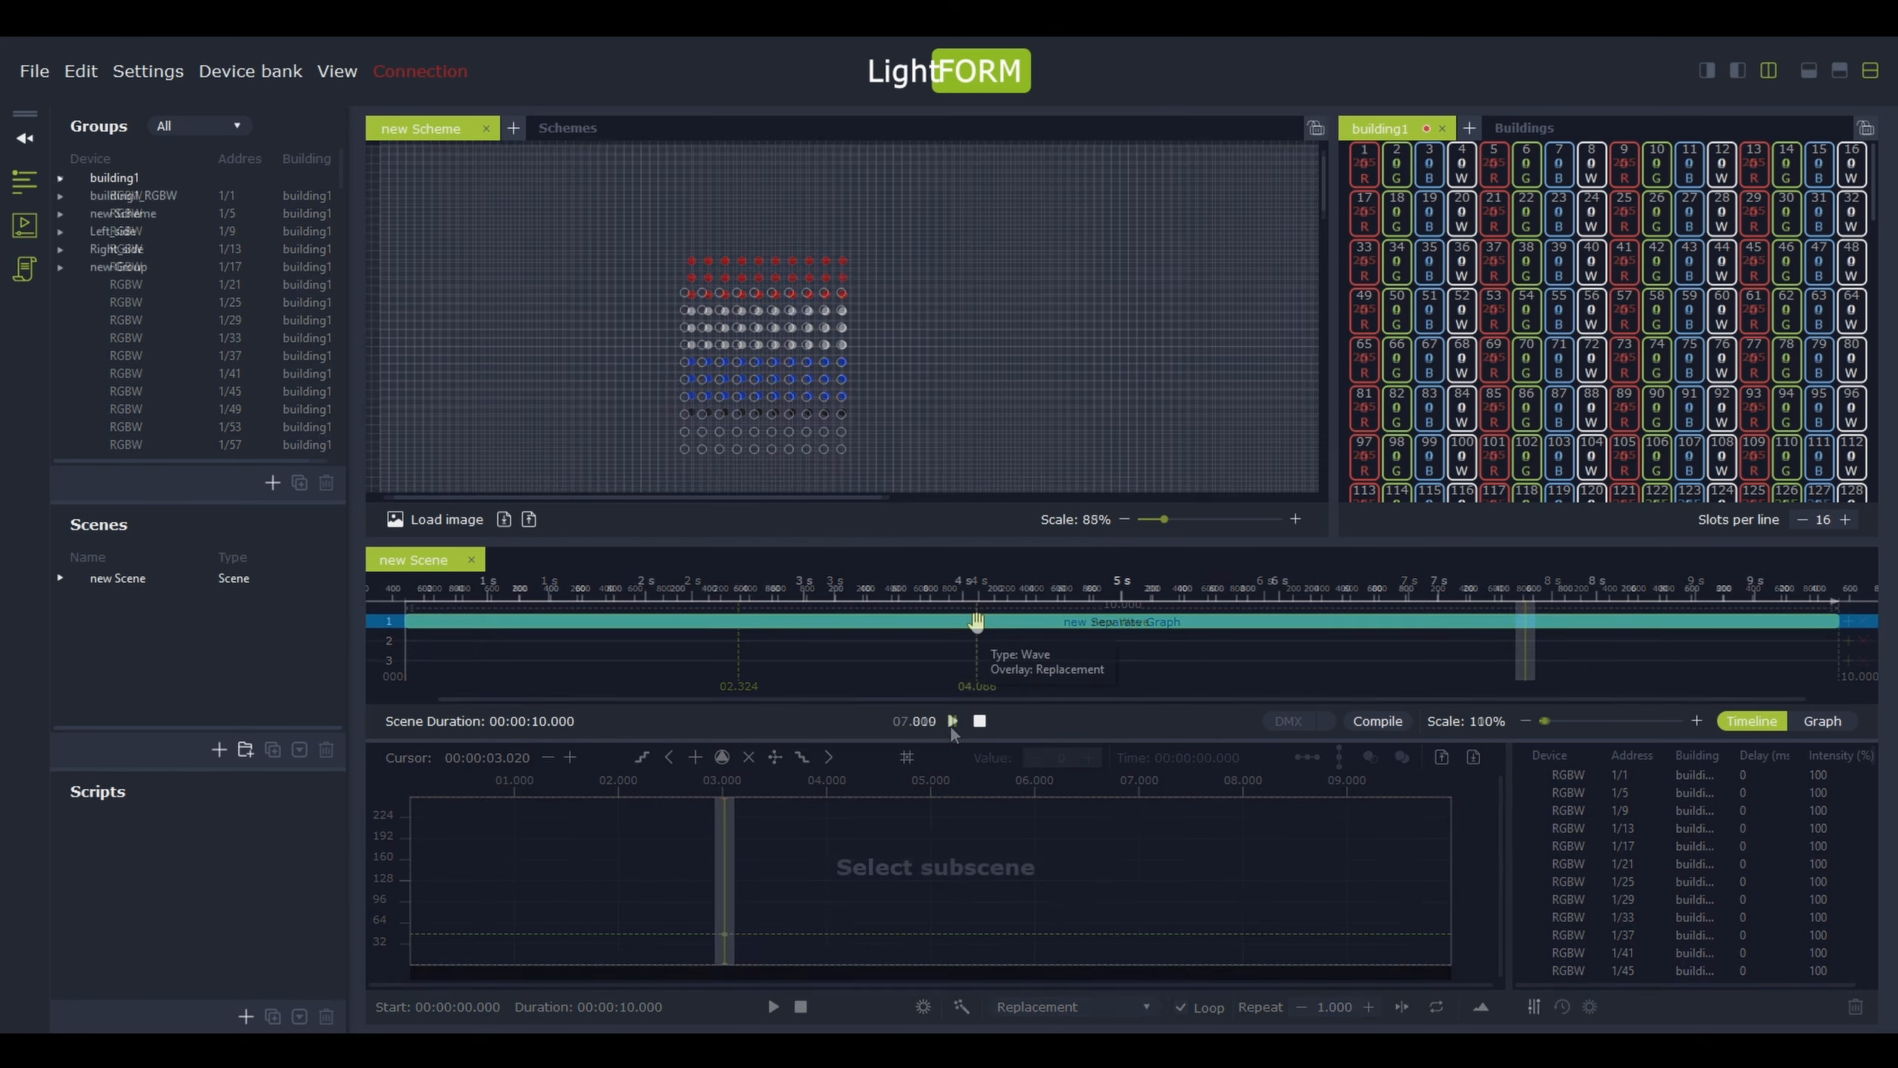
Add a building named building2 with one DMX stream and fill in its phone number
click(1473, 128)
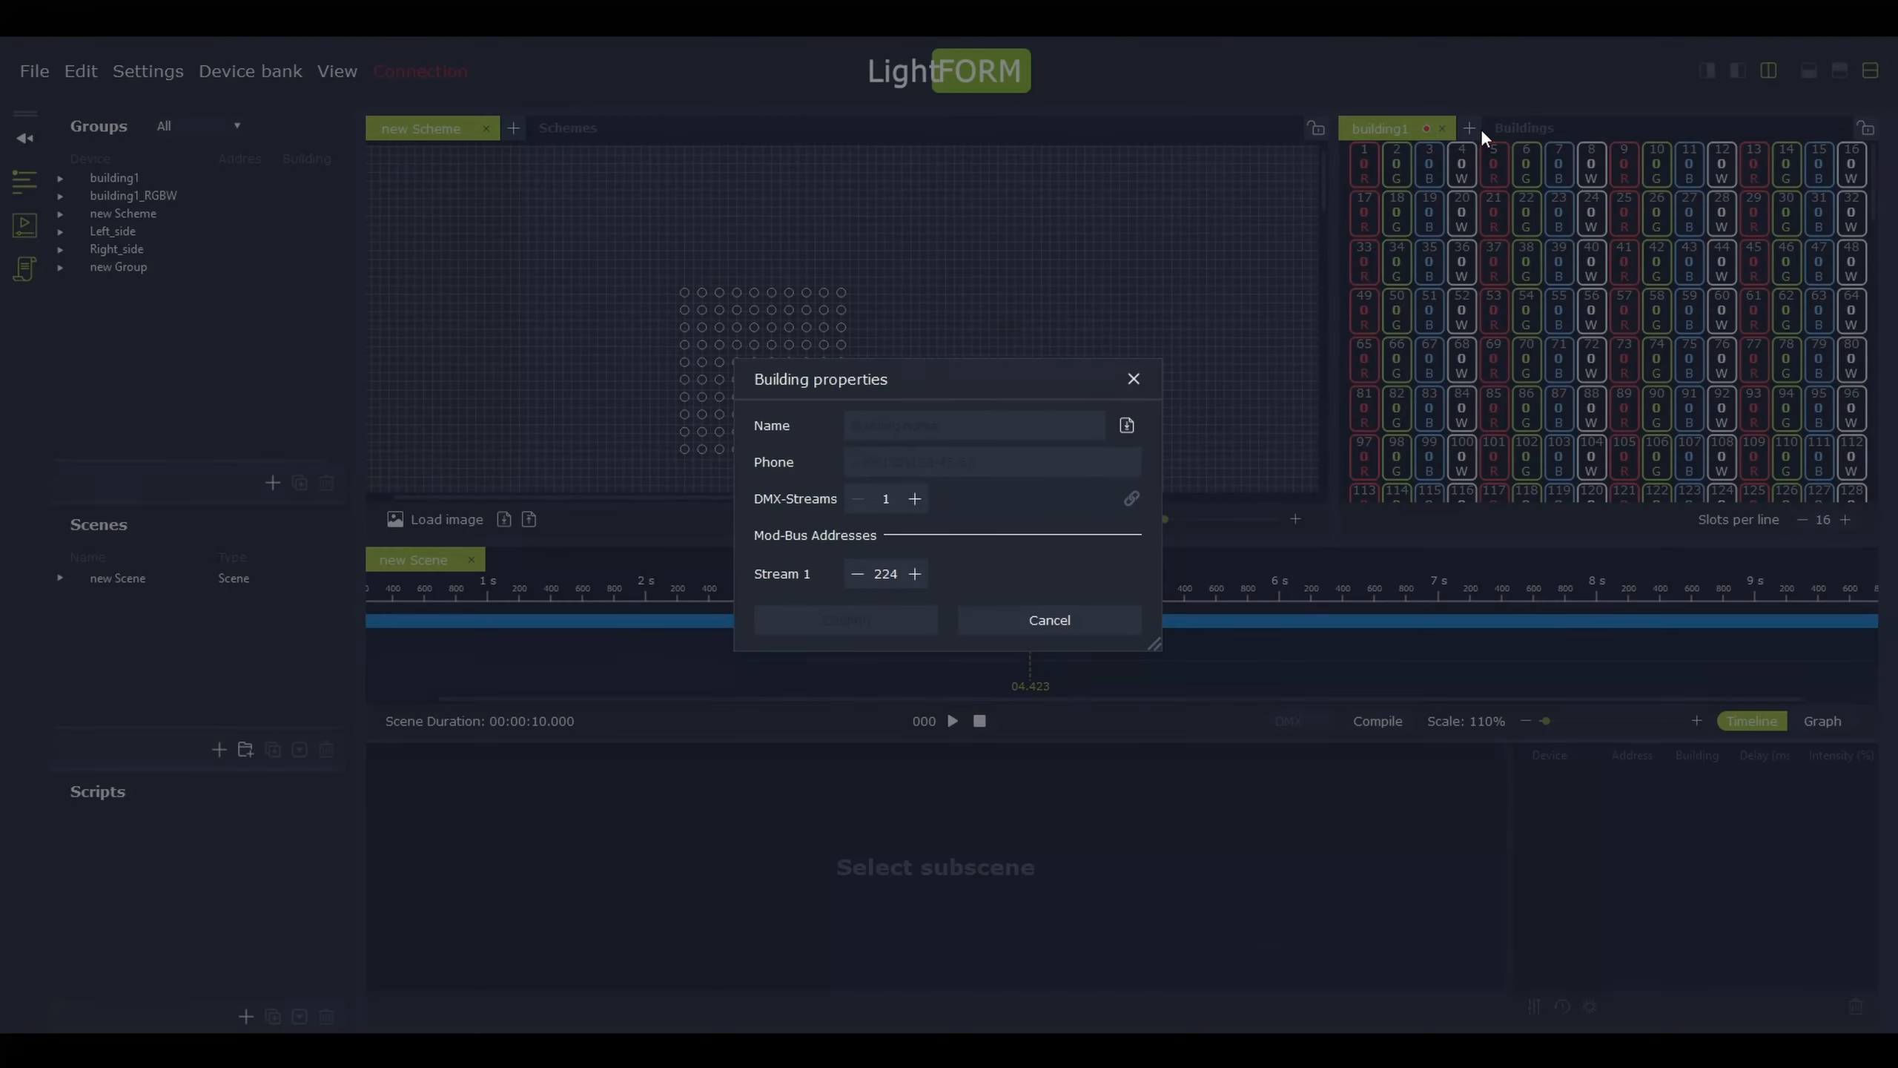
click(853, 427)
text(building2)
click(923, 461)
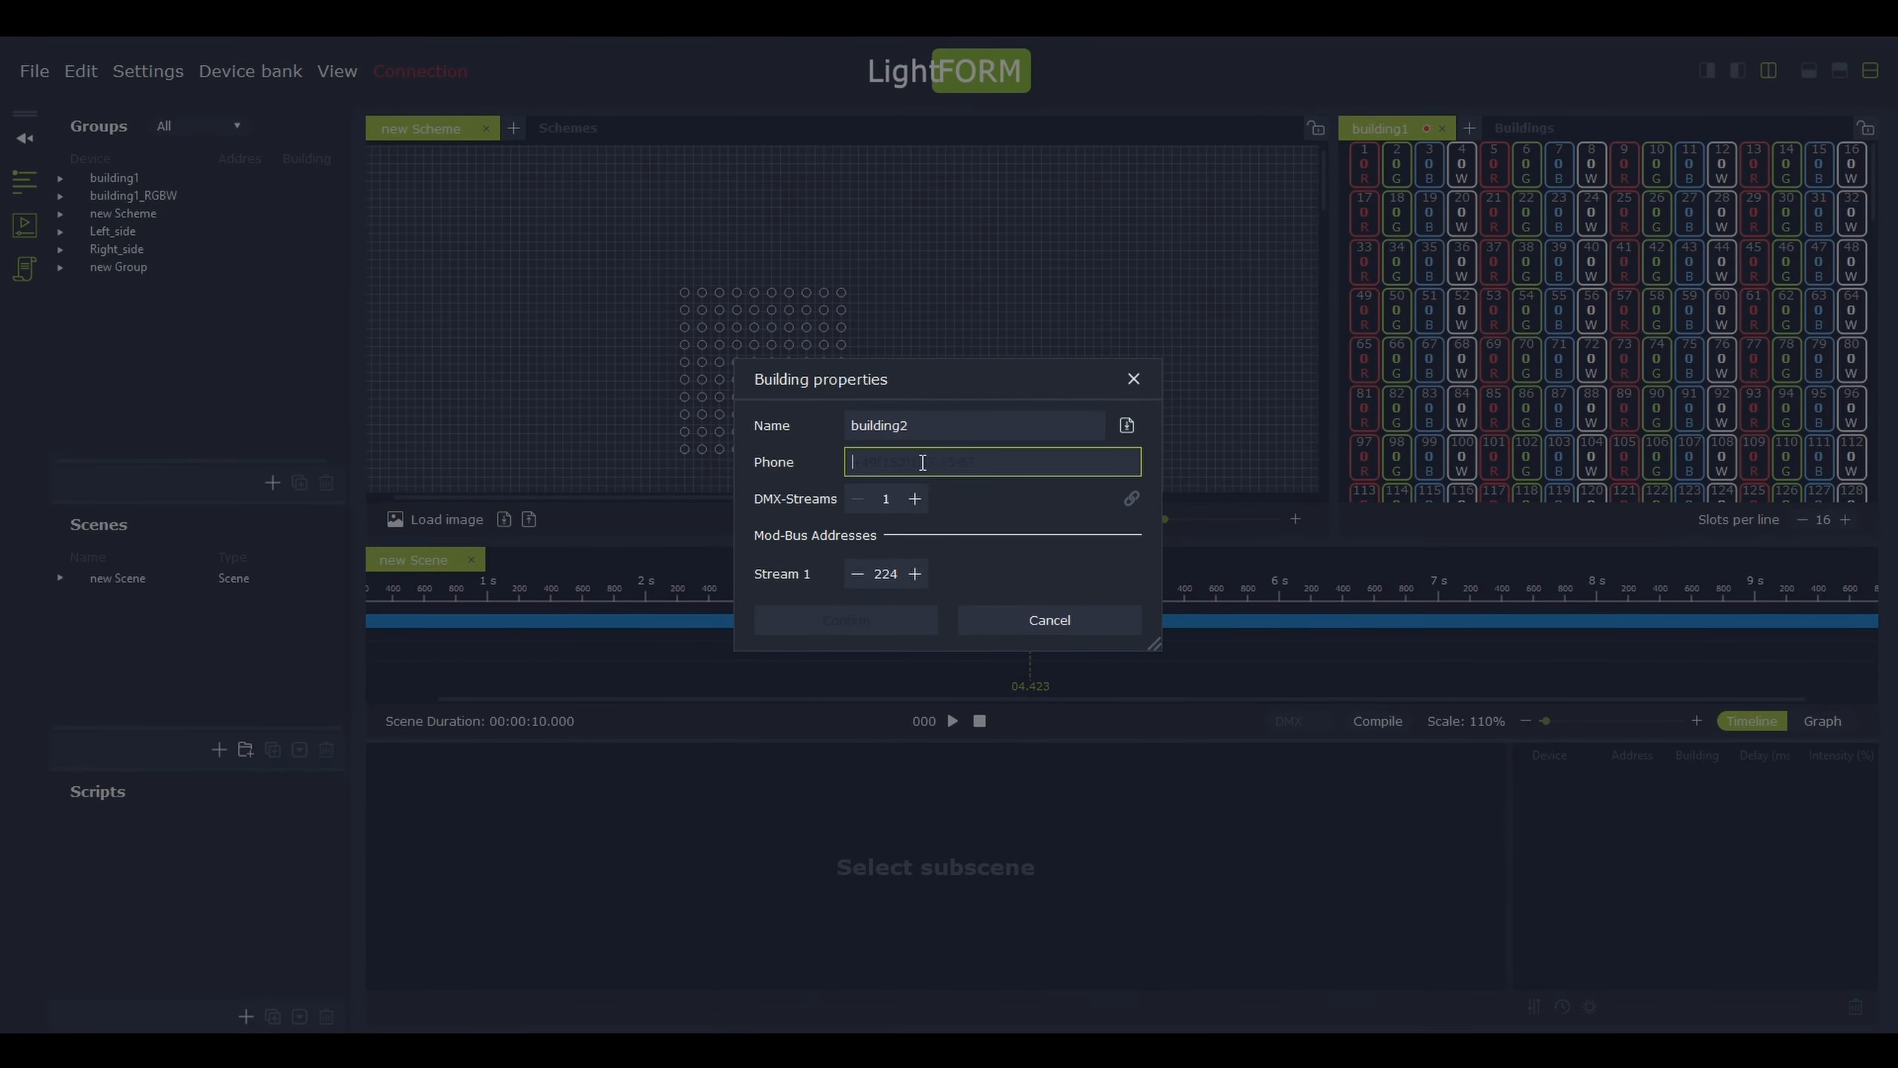
click(863, 614)
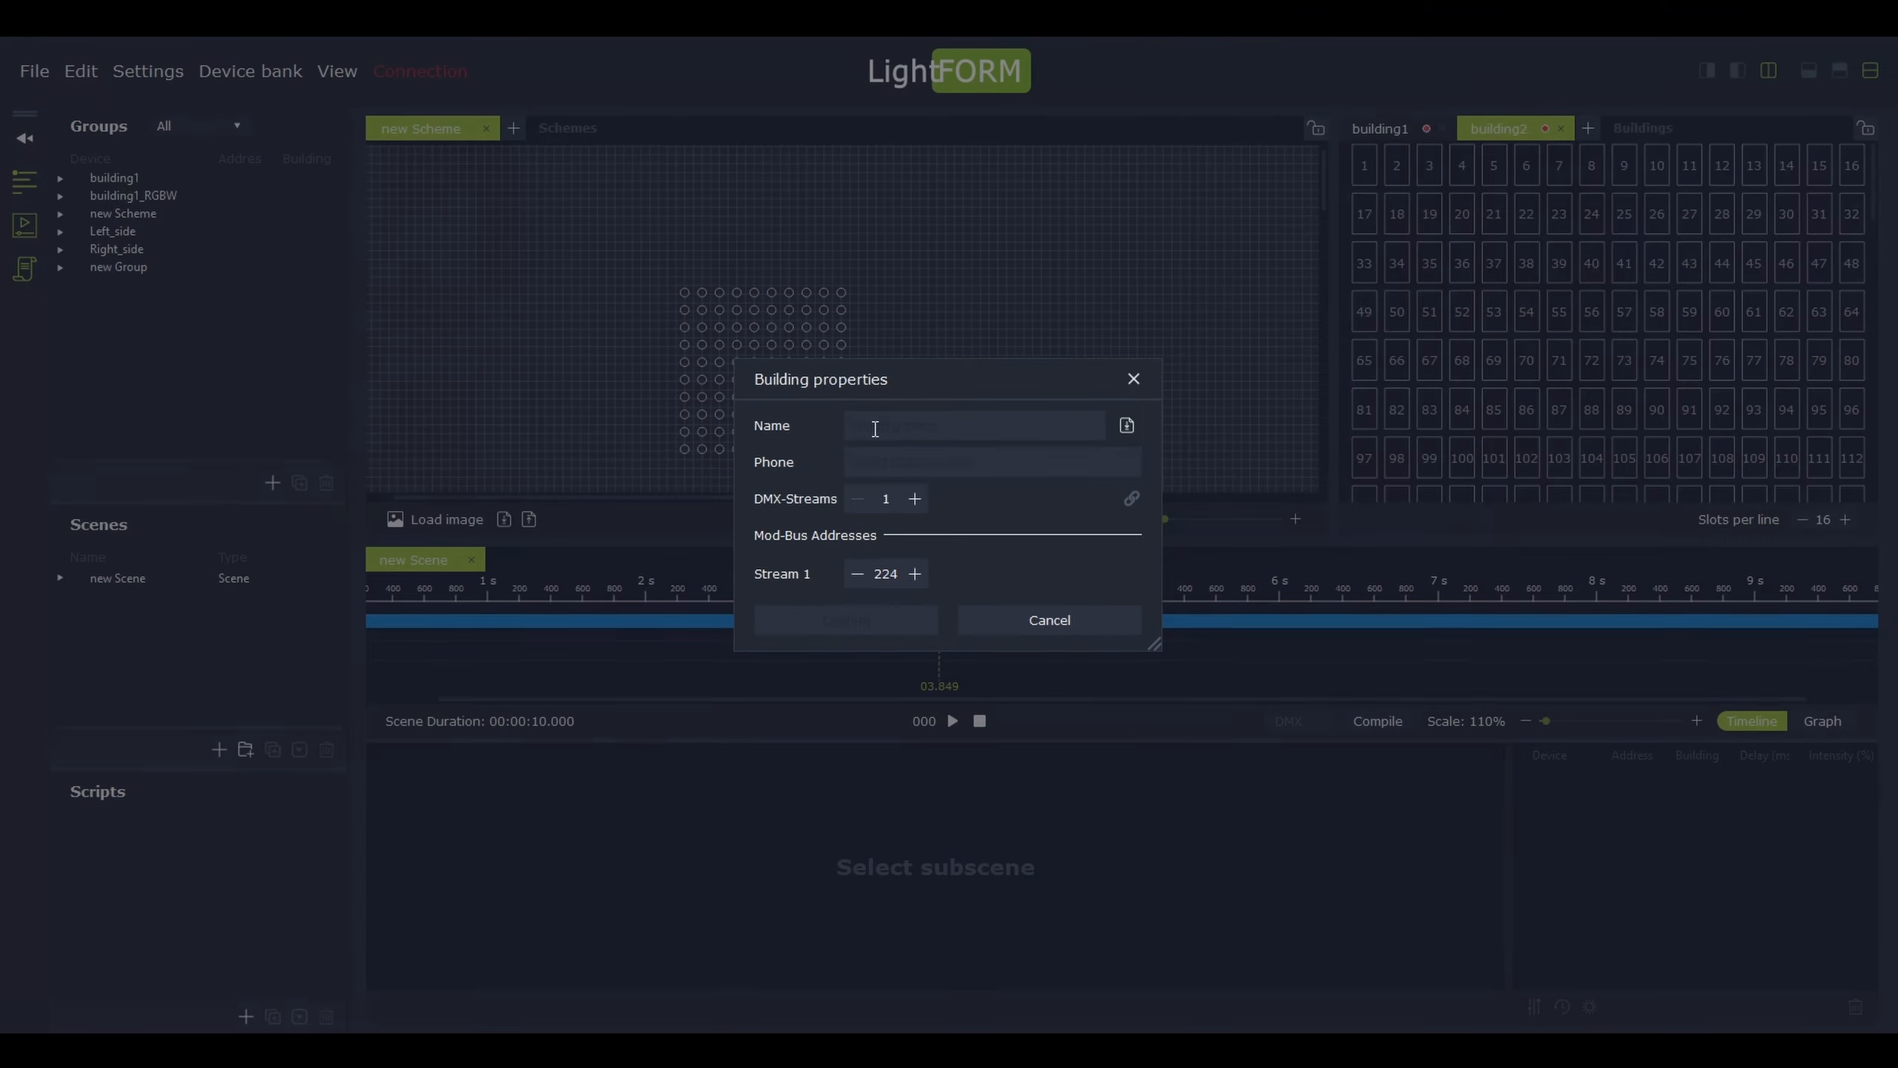
Name the next new building building3 and fill in its phone number
text(building3)
key(Tab)
text(231)
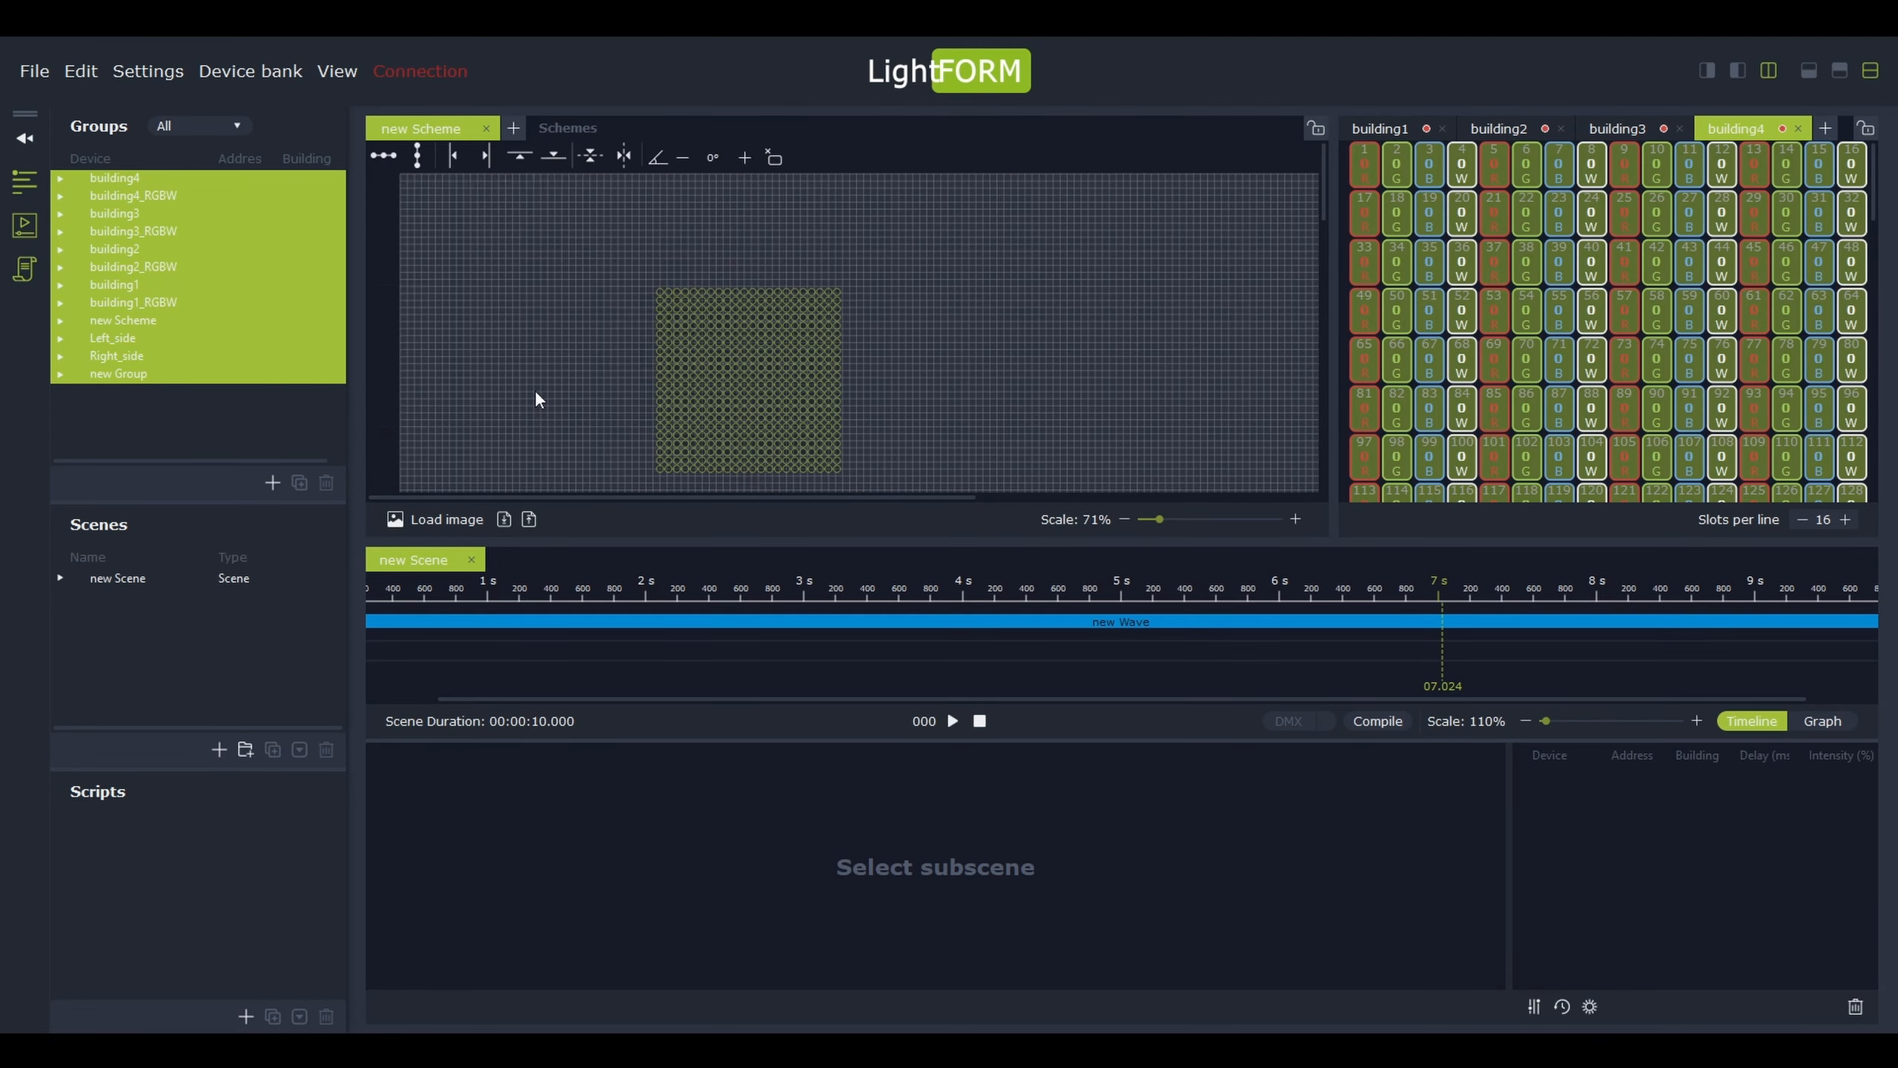
Clear the device selection and select the groups building4, building3, building2 and building1 together
click(535, 392)
scroll(535, 392, down, 1)
scroll(632, 320, up, 5)
mouse_move(1325, 233)
mouse_down()
mouse_move(1324, 250)
mouse_move(1325, 200)
mouse_up()
scroll(815, 322, up, 2)
click(153, 178)
ctrl+click(152, 213)
ctrl+click(151, 246)
ctrl+click(135, 283)
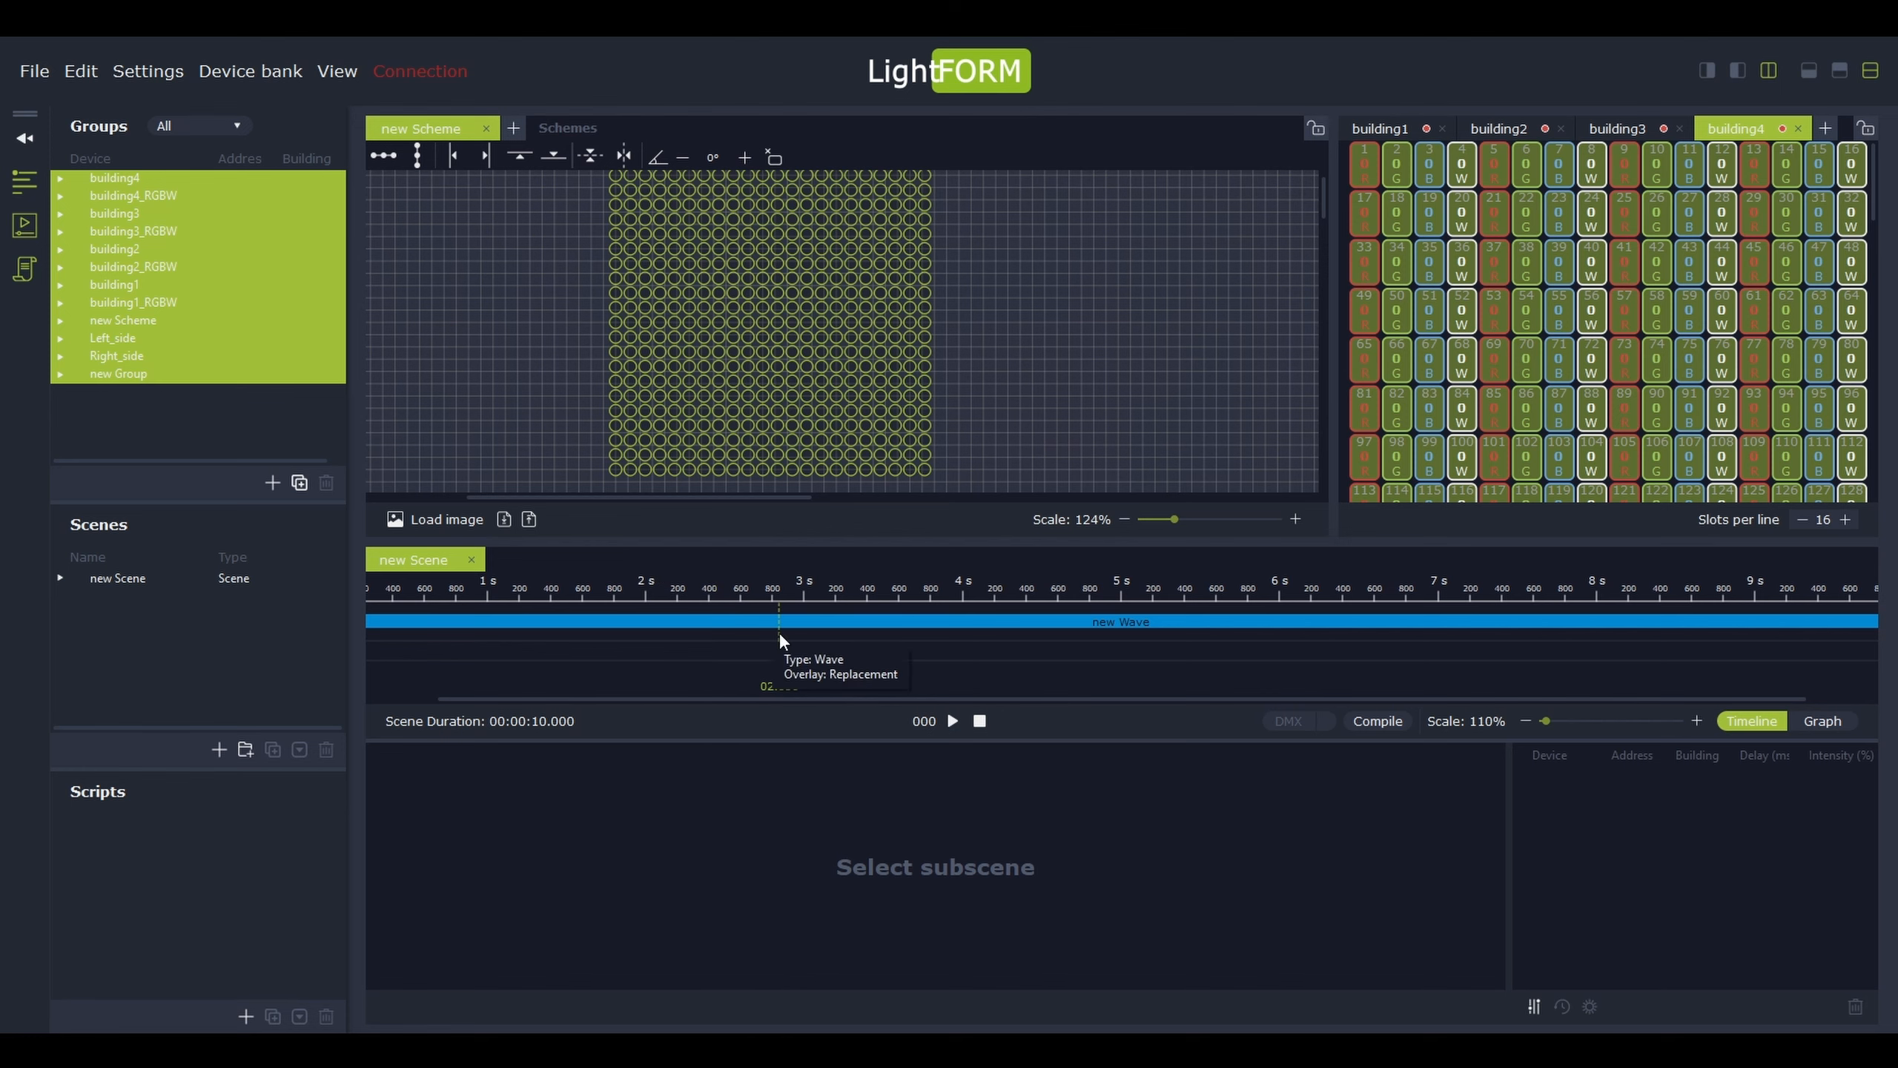
Delete the new Wave subscene from the timeline and add an image converter subscene in its place
right_click(809, 625)
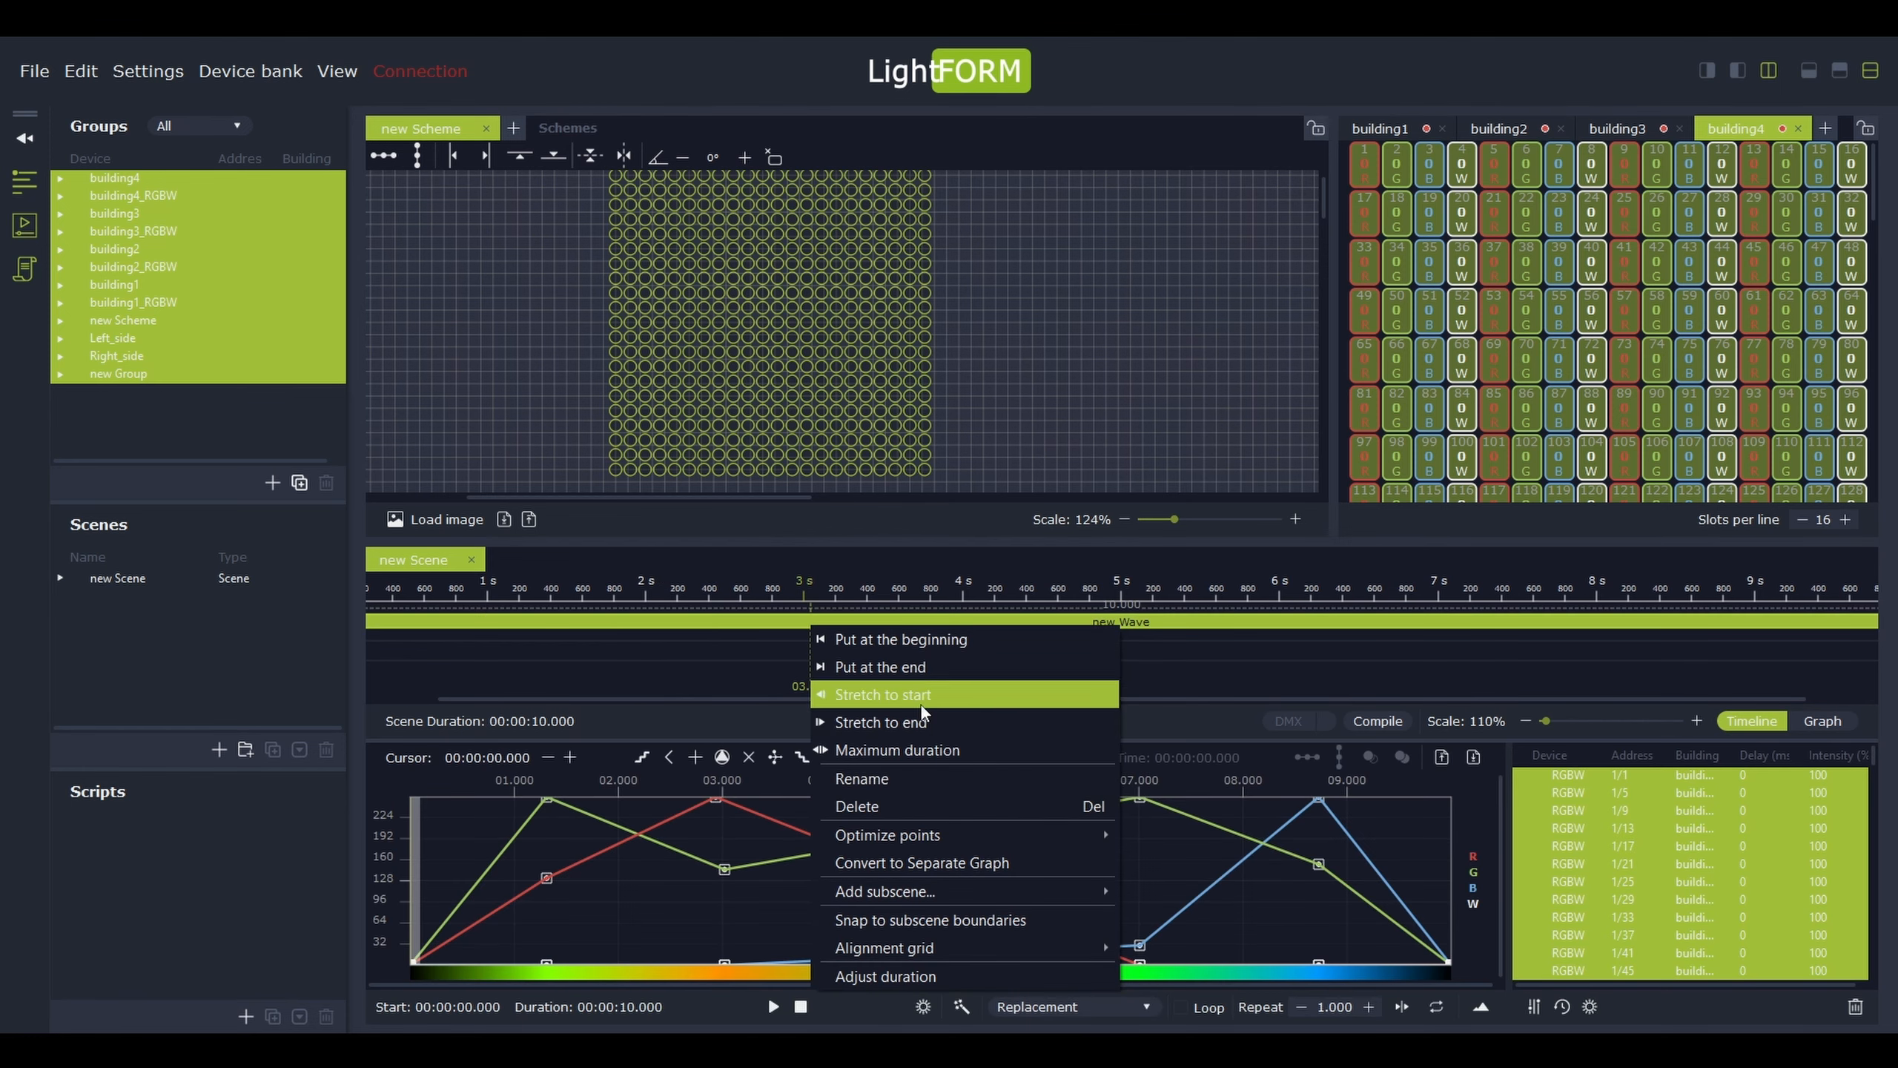
click(881, 807)
key(Return)
right_click(815, 617)
mouse_move(852, 636)
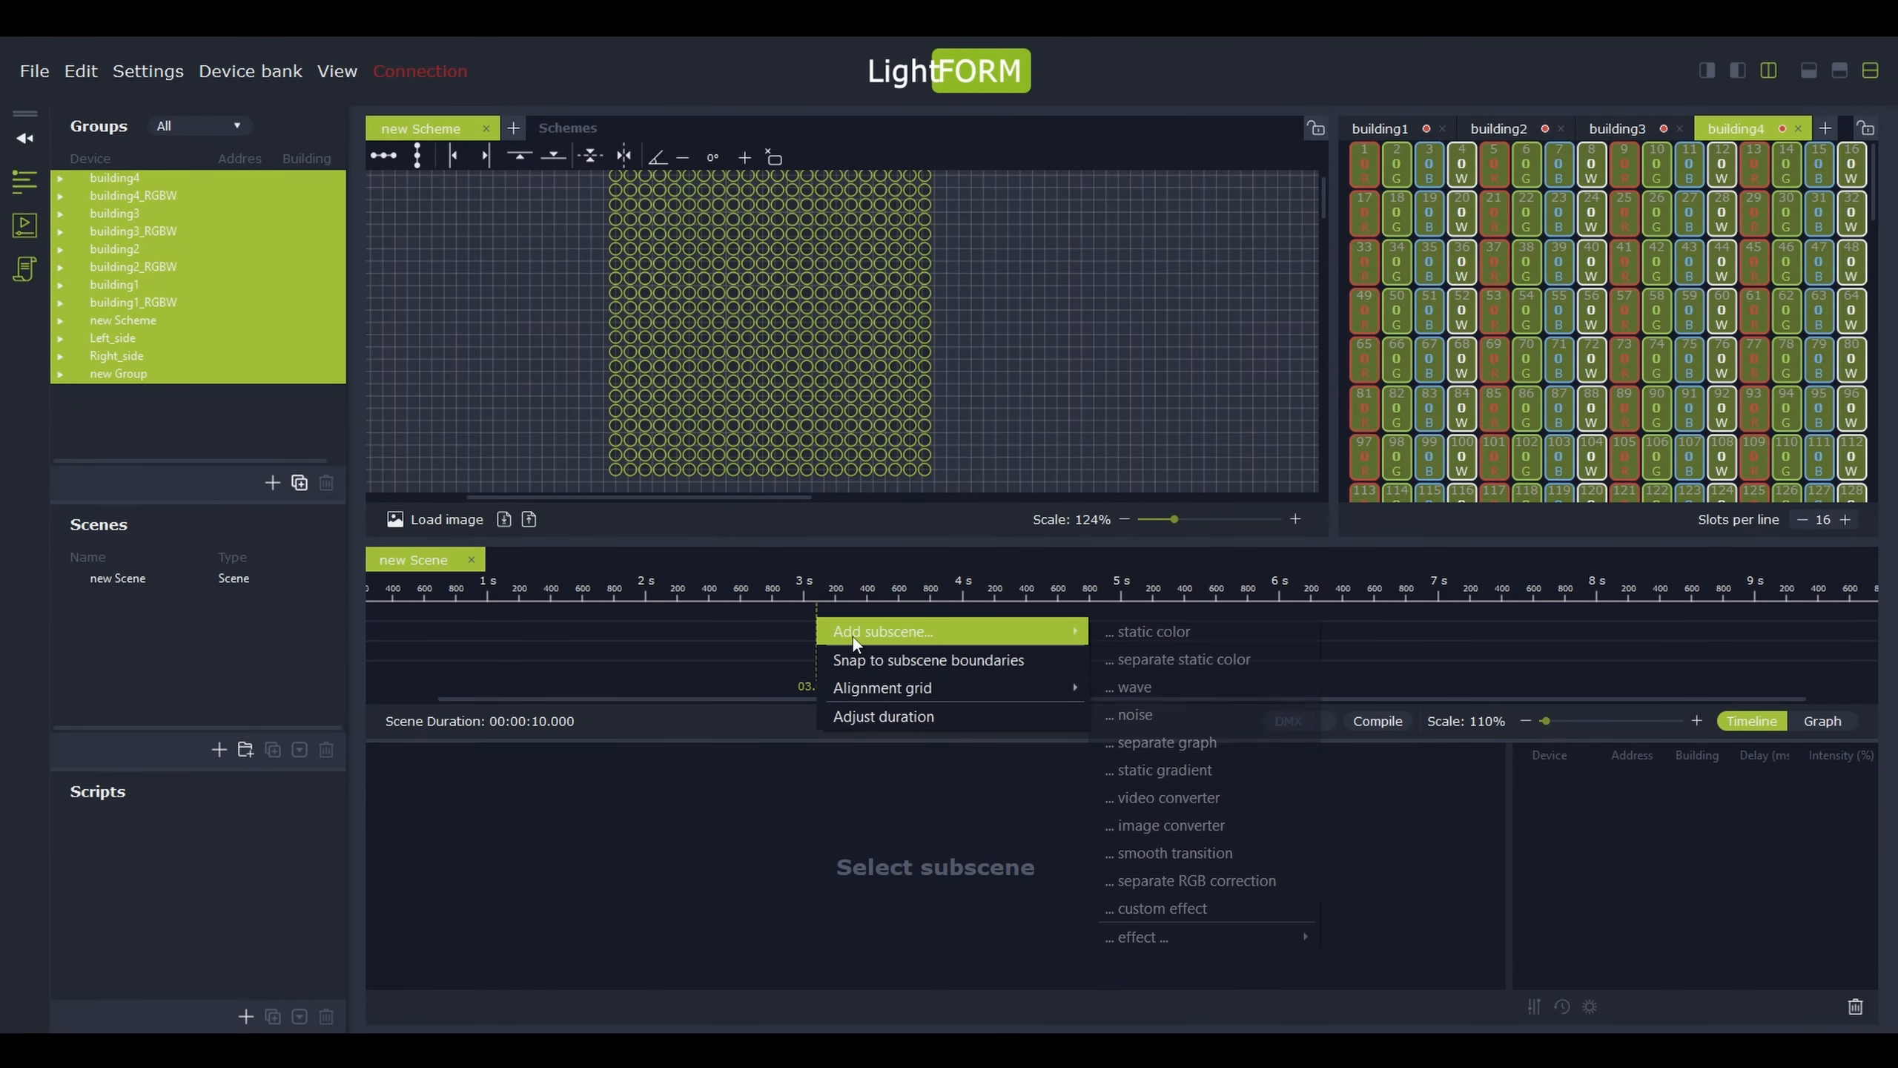
click(1174, 824)
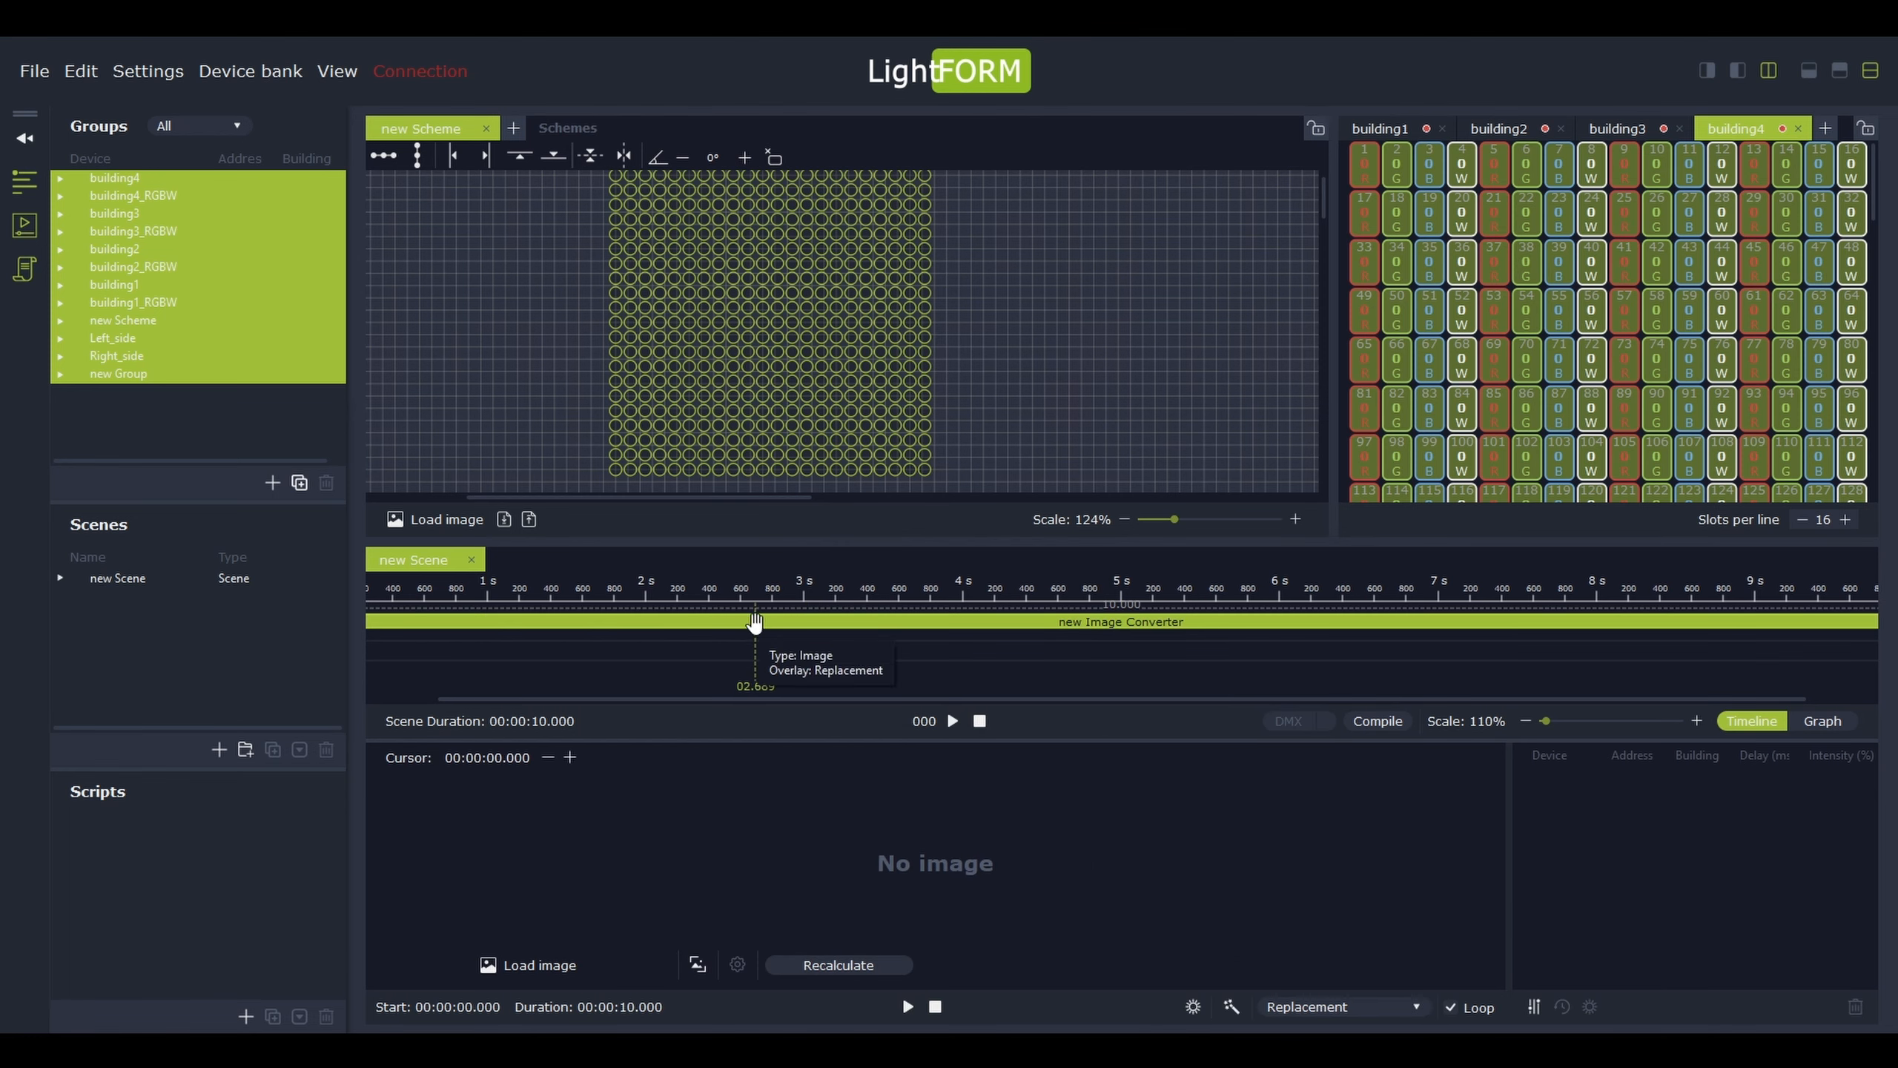
Assign the devices of all four buildings to the image converter and load the flow image into it
drag(94, 177, 1475, 797)
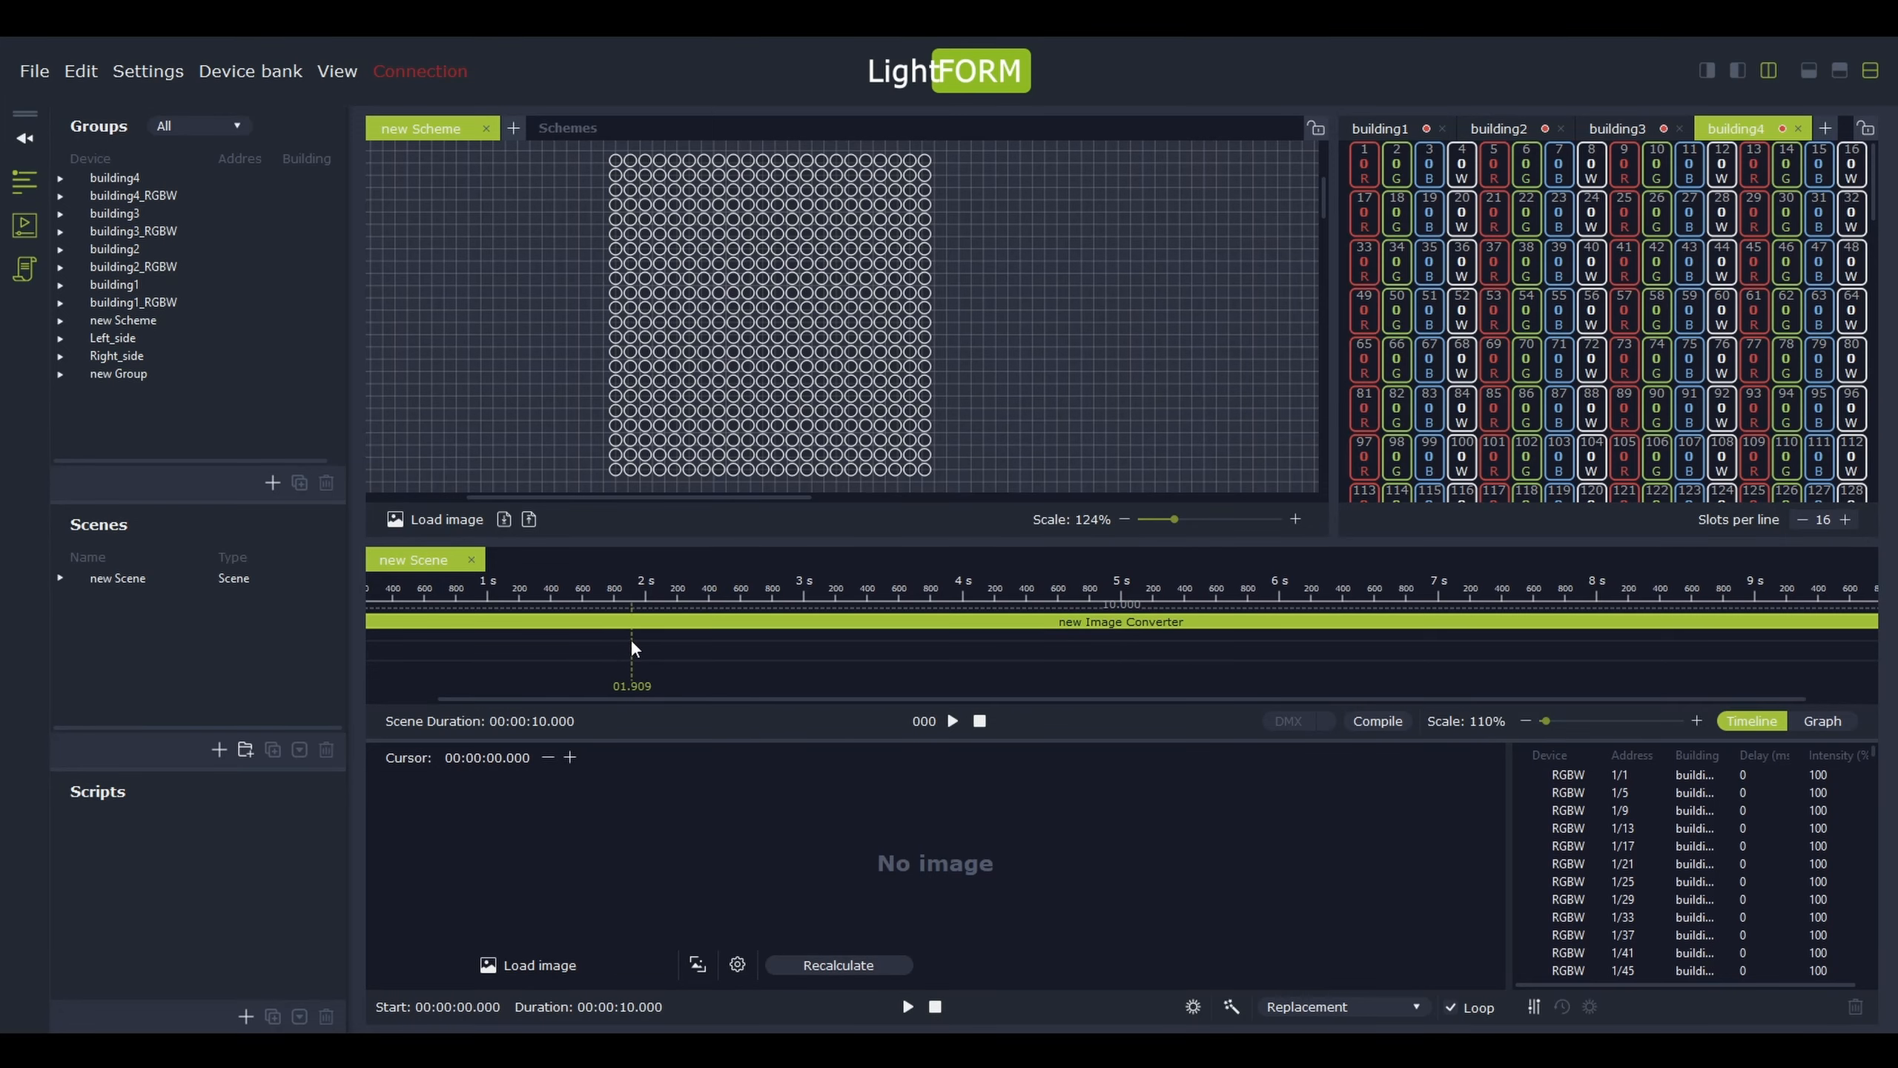
click(508, 965)
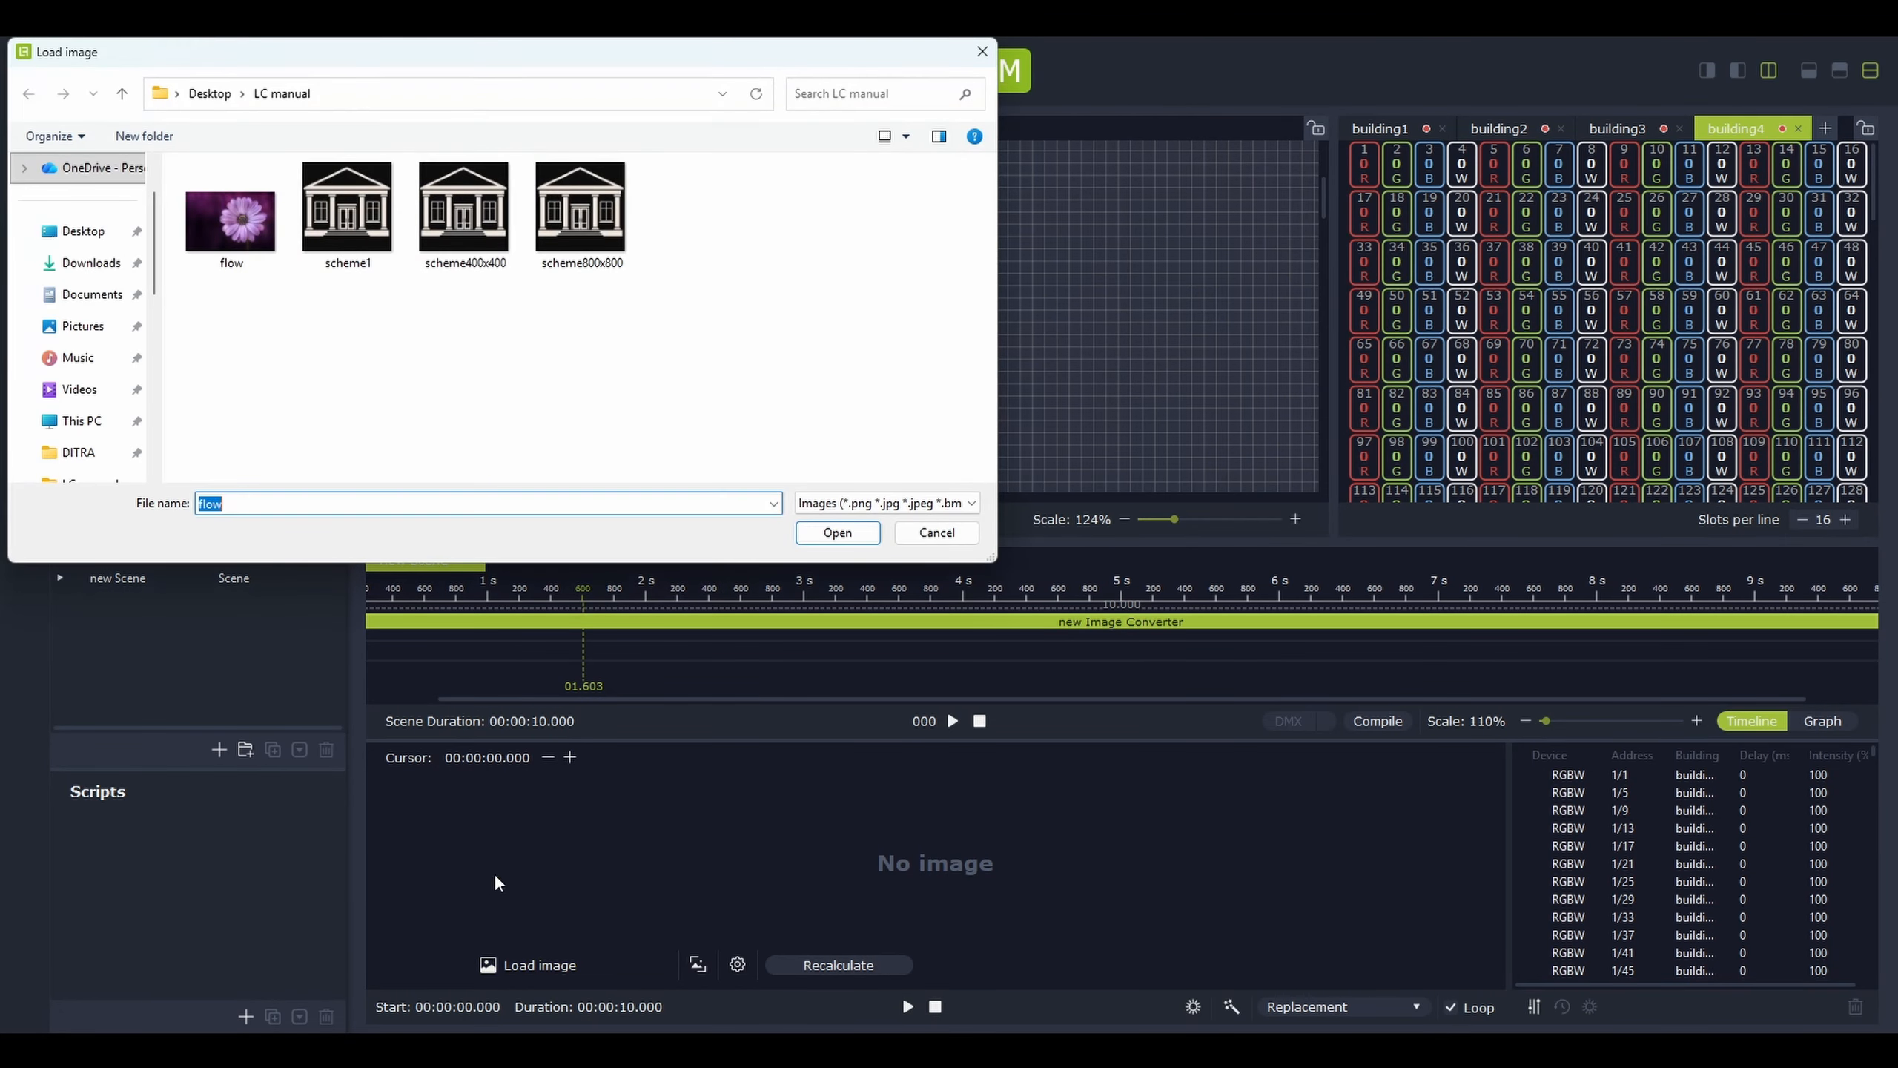
double_click(254, 249)
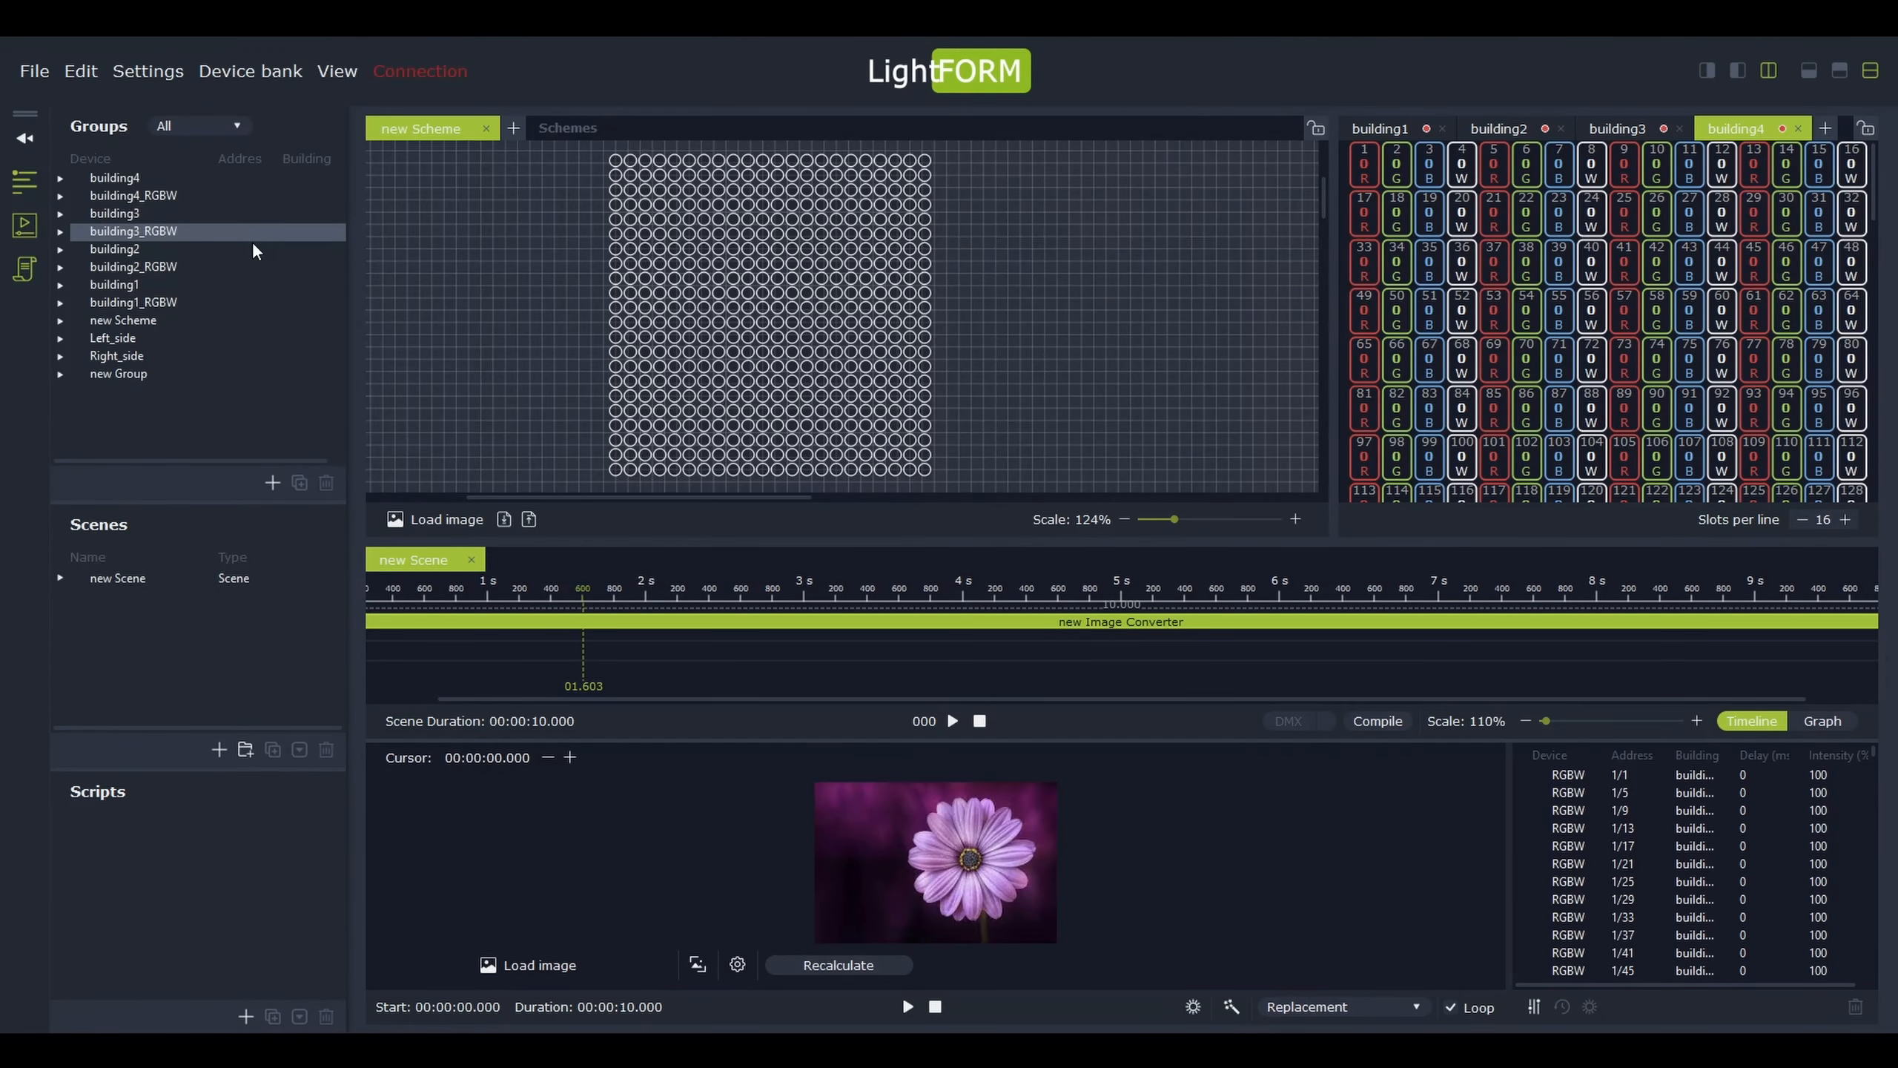
Enlarge the flower image's transformation rectangle to about 454 by 301 around the devices and recalculate the image converter
click(698, 964)
scroll(905, 430, down, 5)
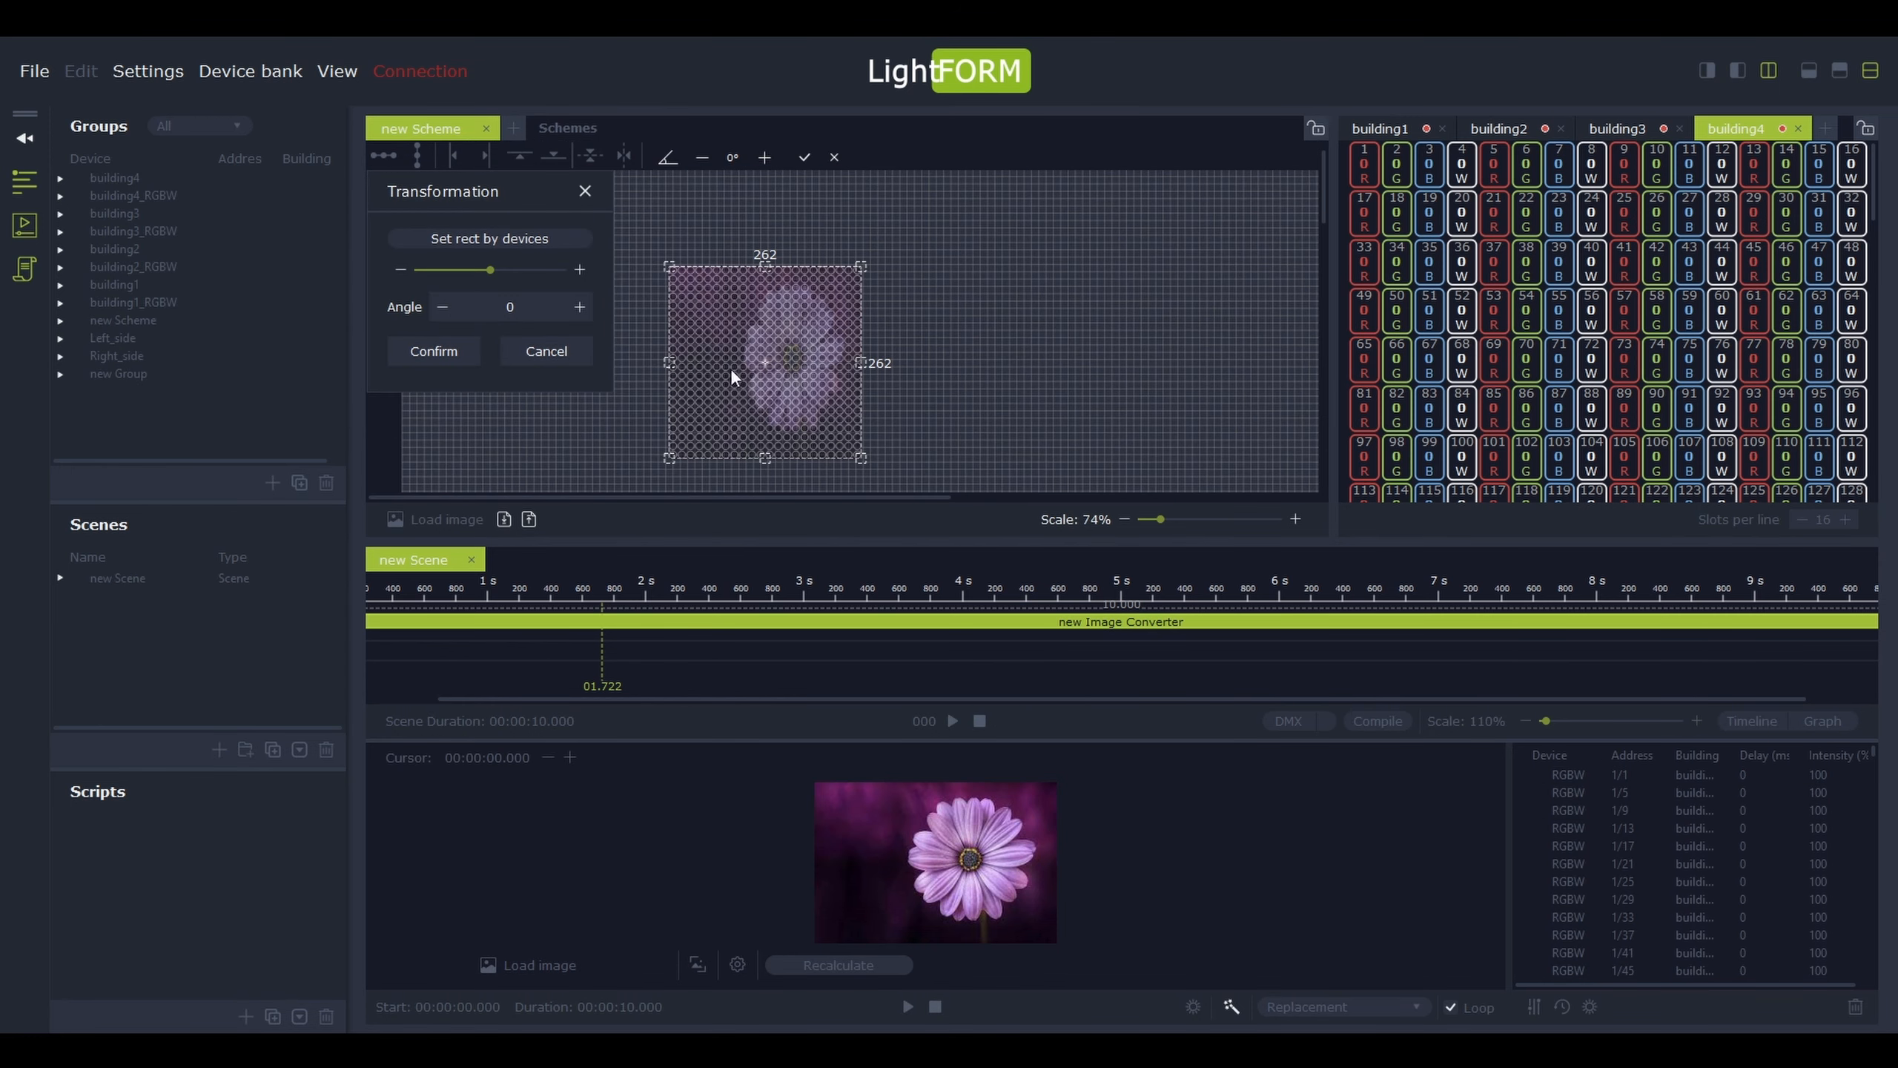
drag(665, 359, 563, 362)
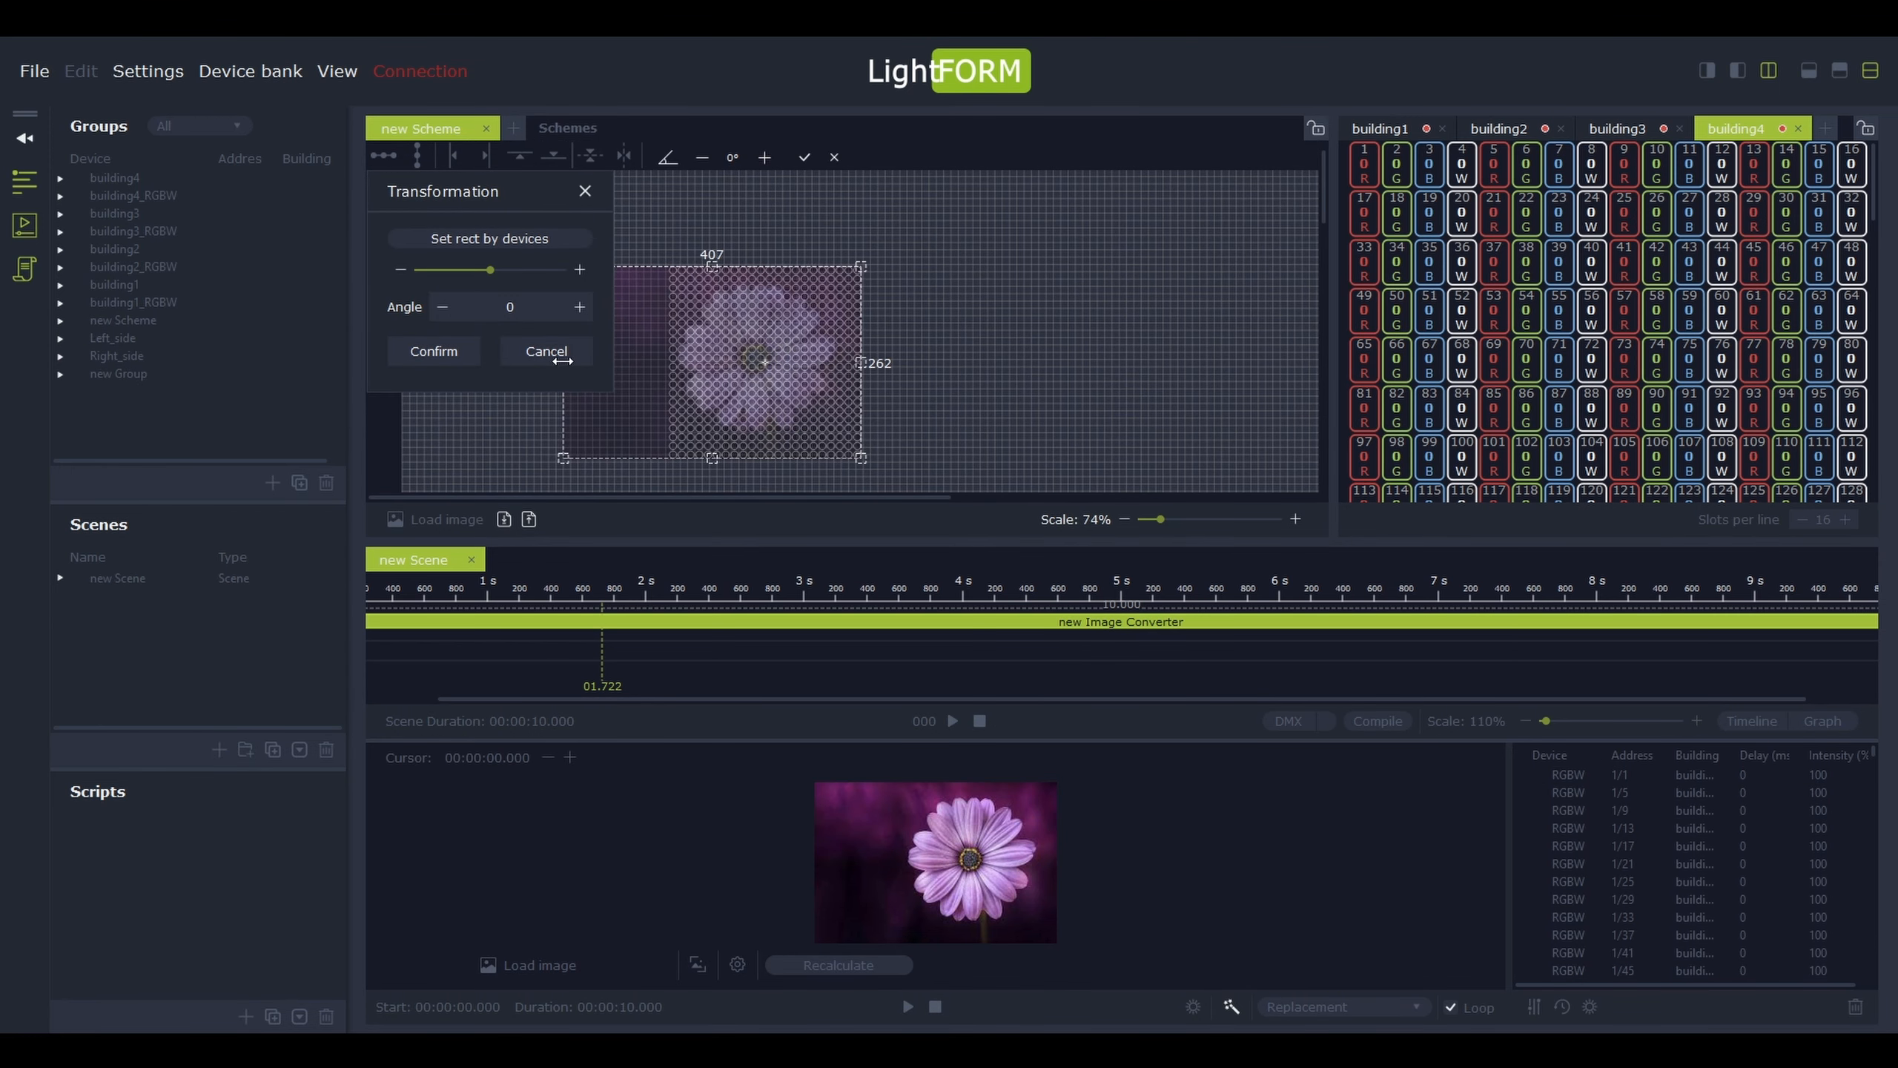
drag(859, 454, 881, 475)
scroll(1002, 443, down, 1)
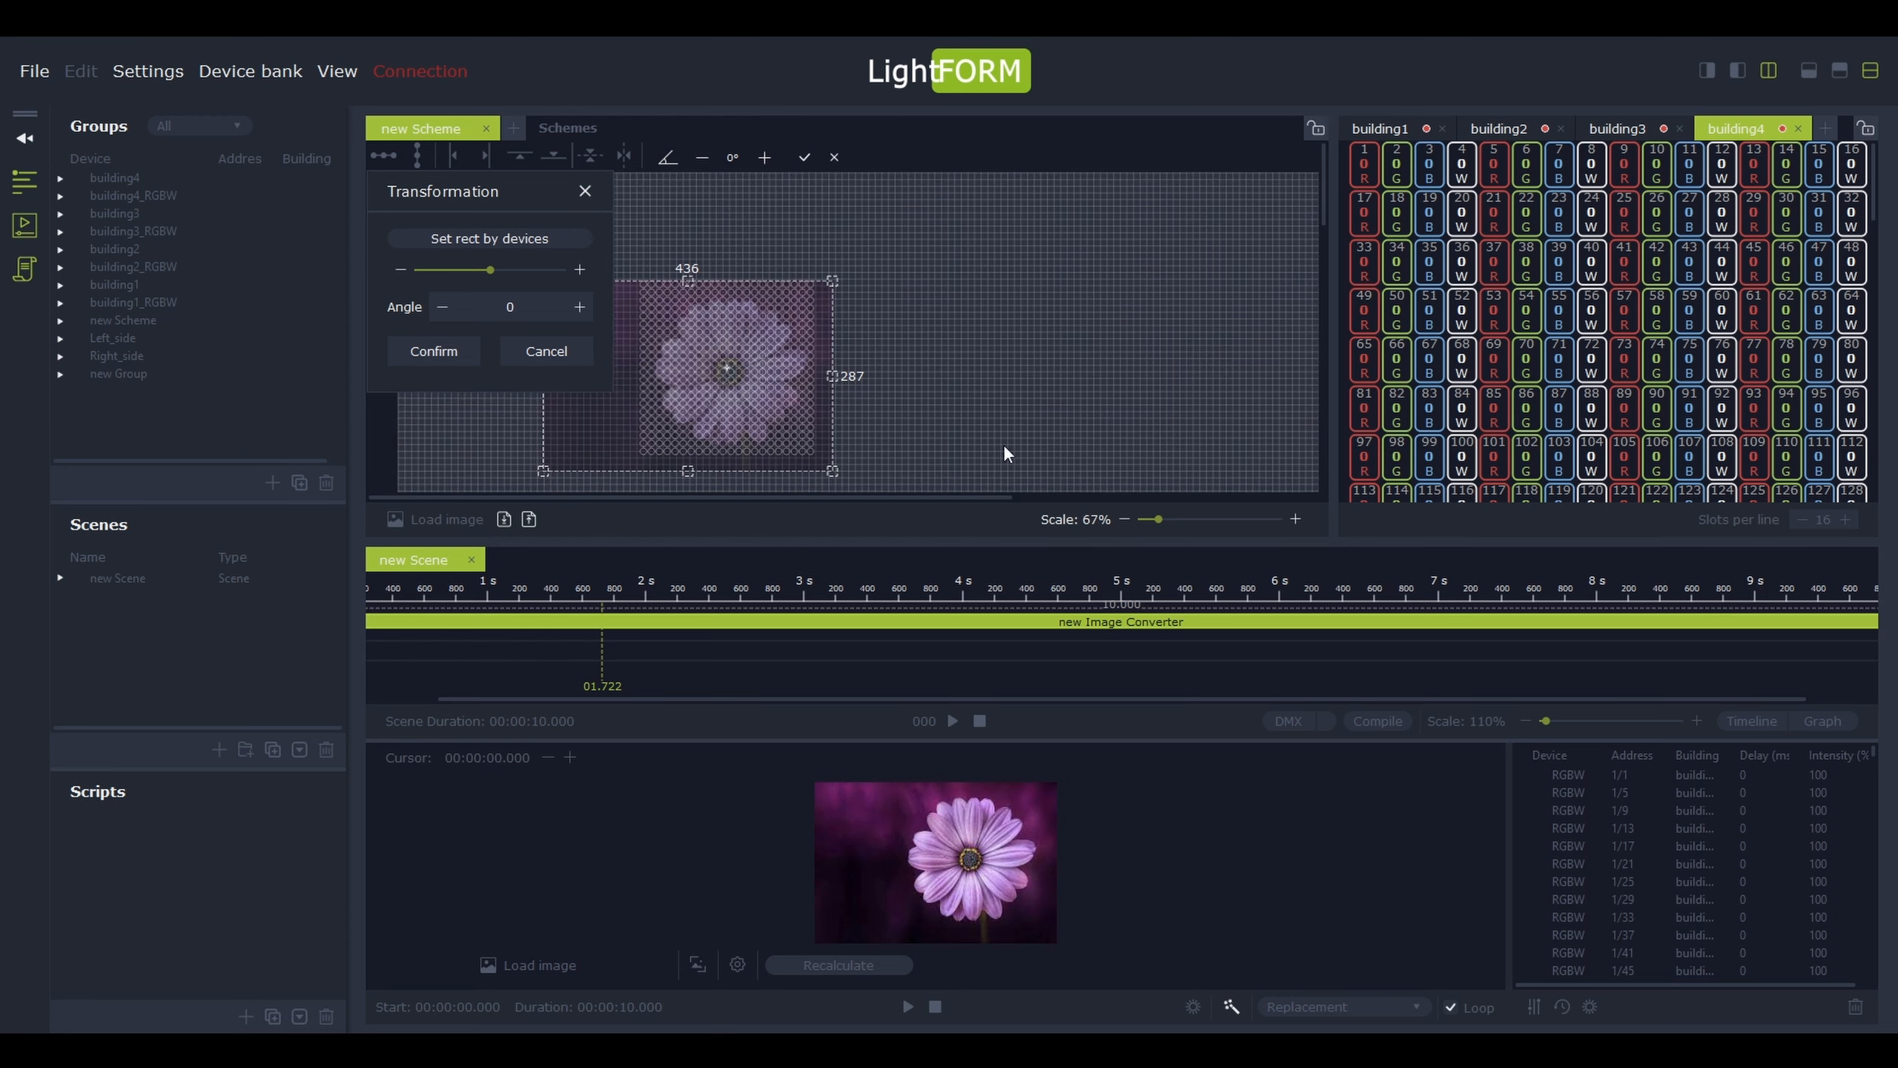
drag(542, 195, 1107, 221)
drag(543, 281, 531, 272)
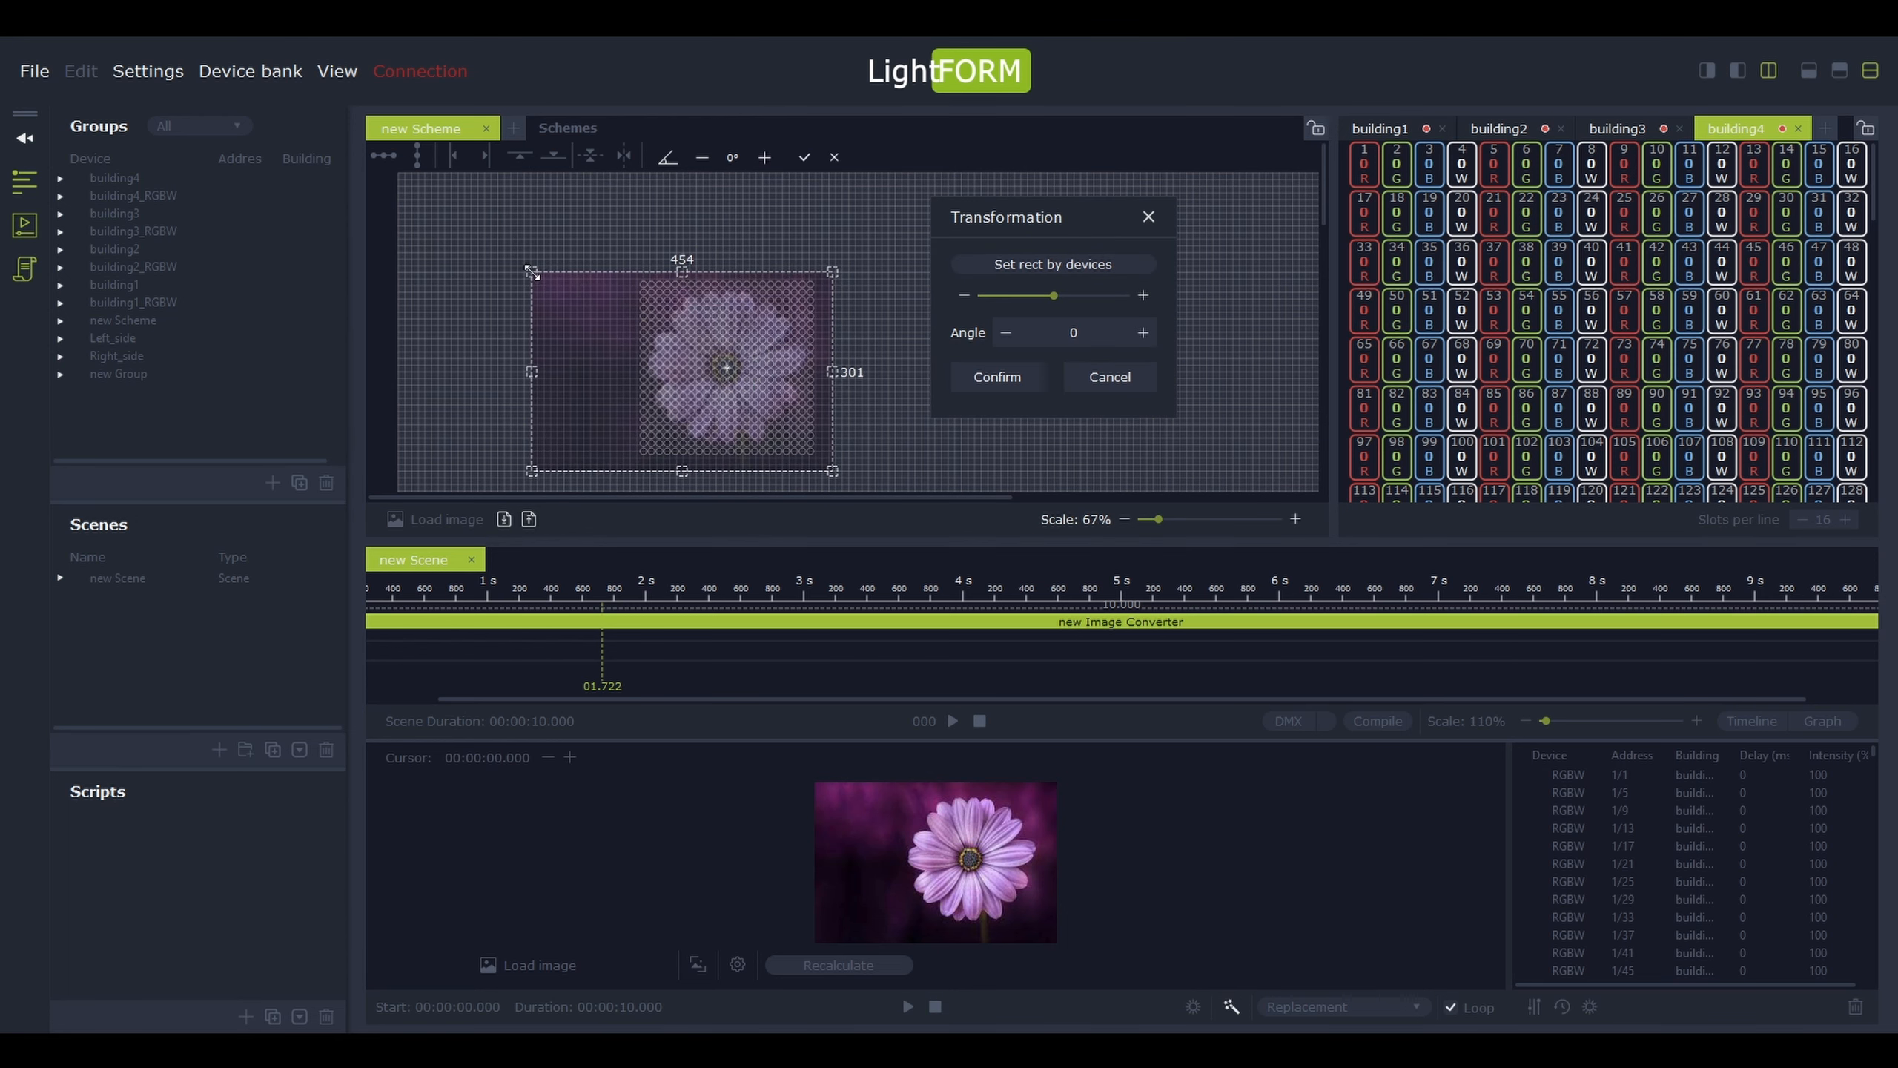
click(1018, 369)
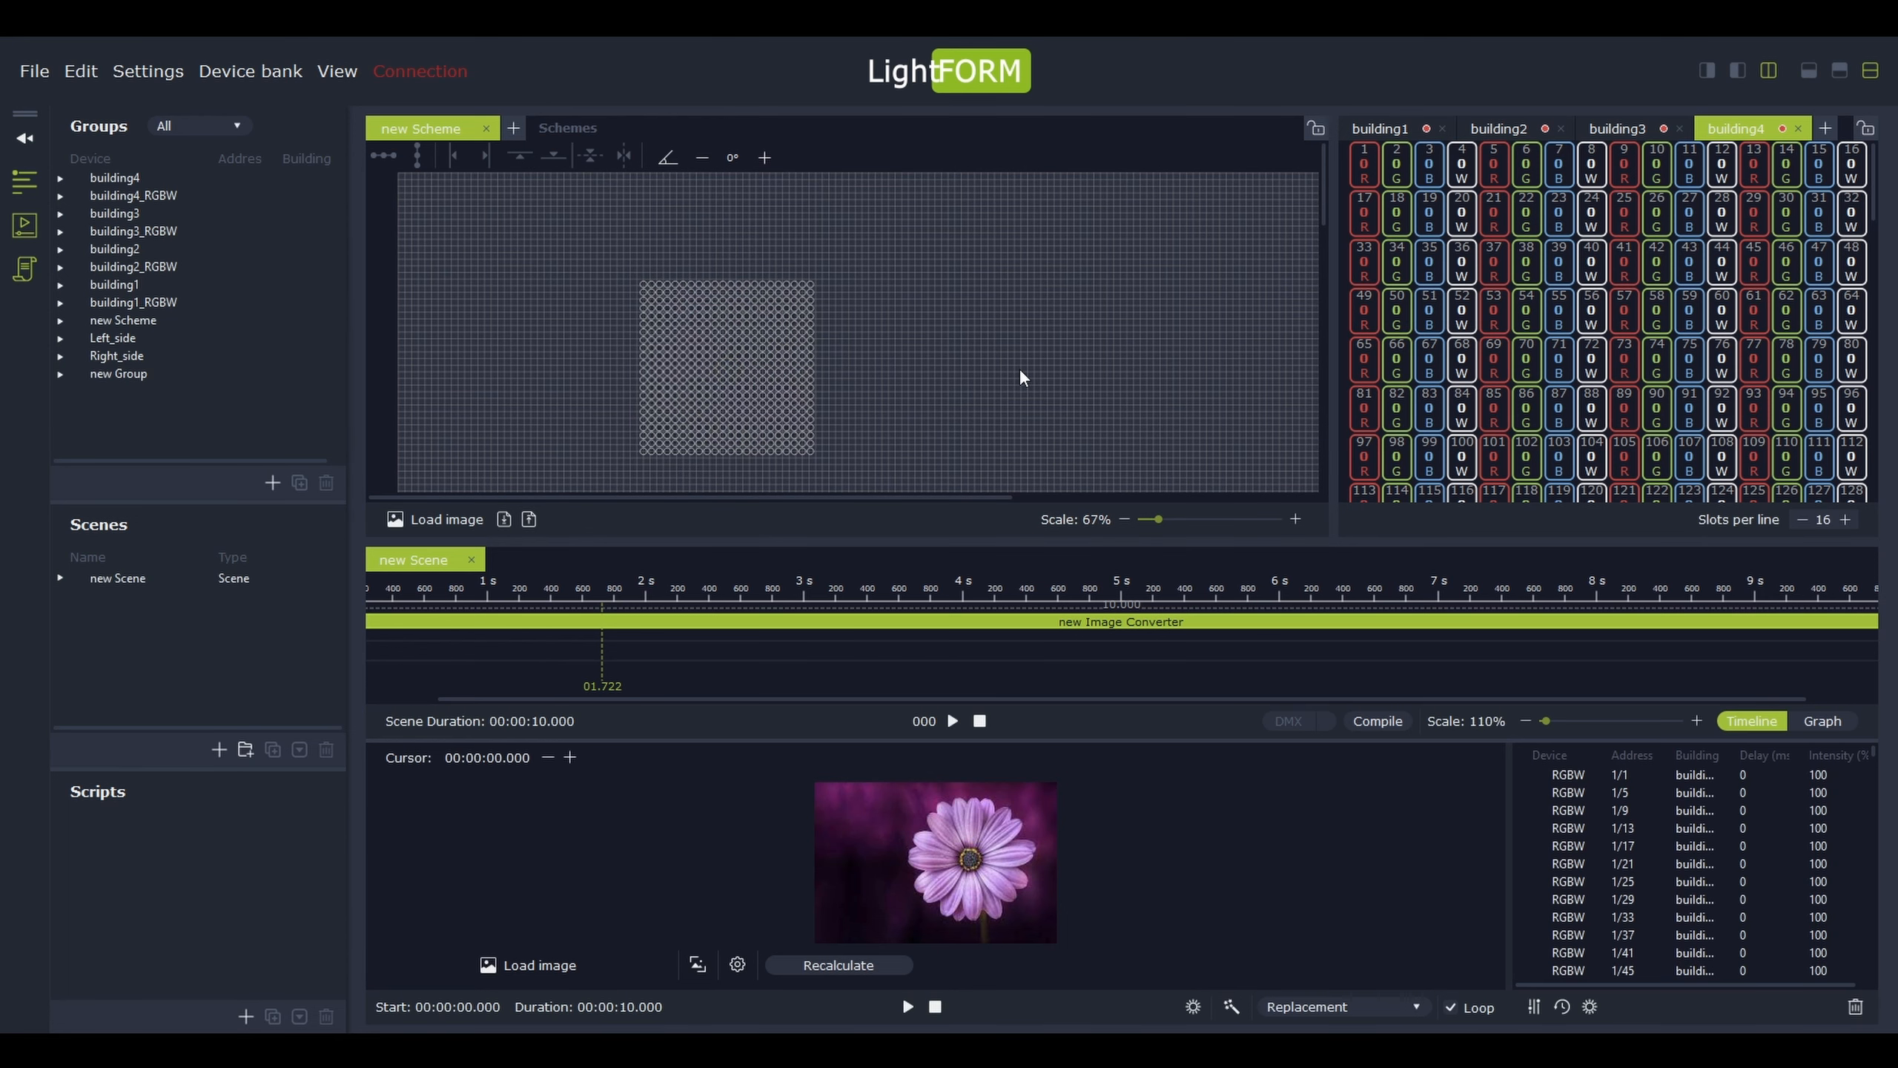
click(855, 964)
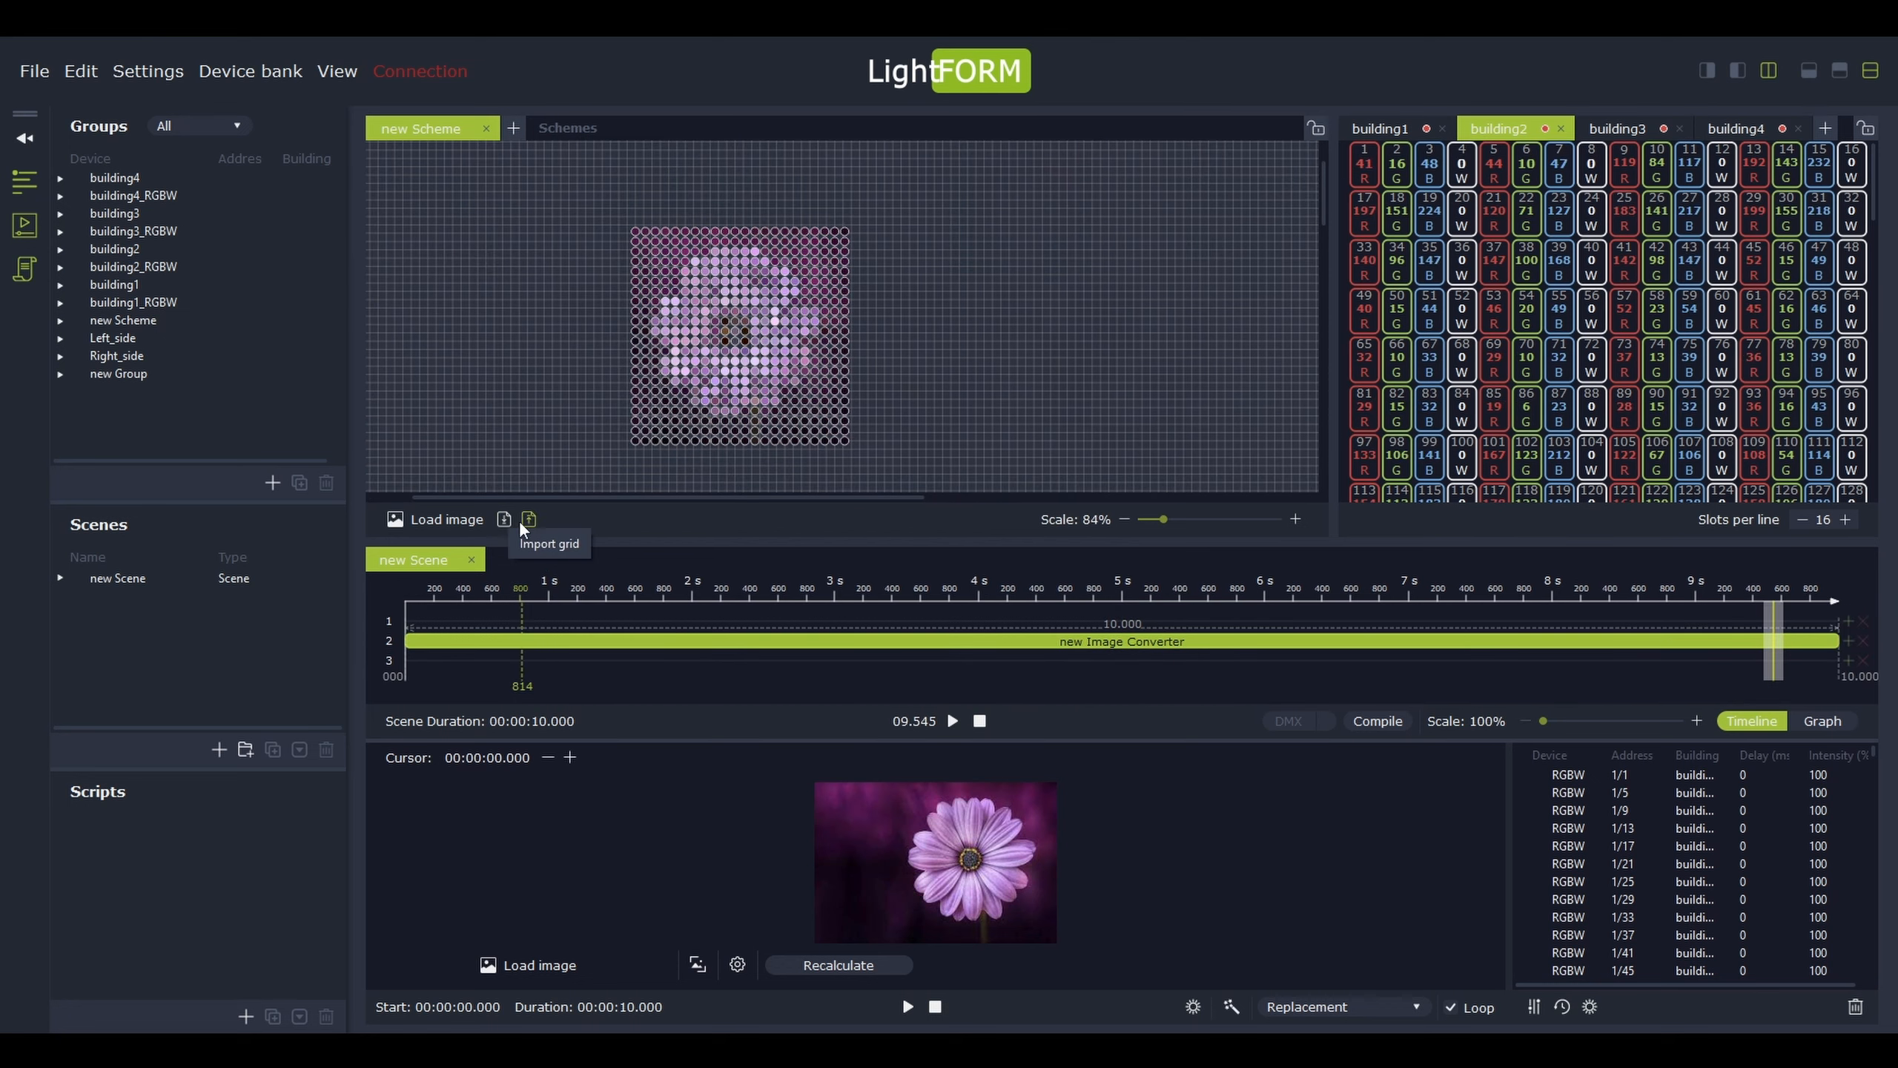
click(810, 627)
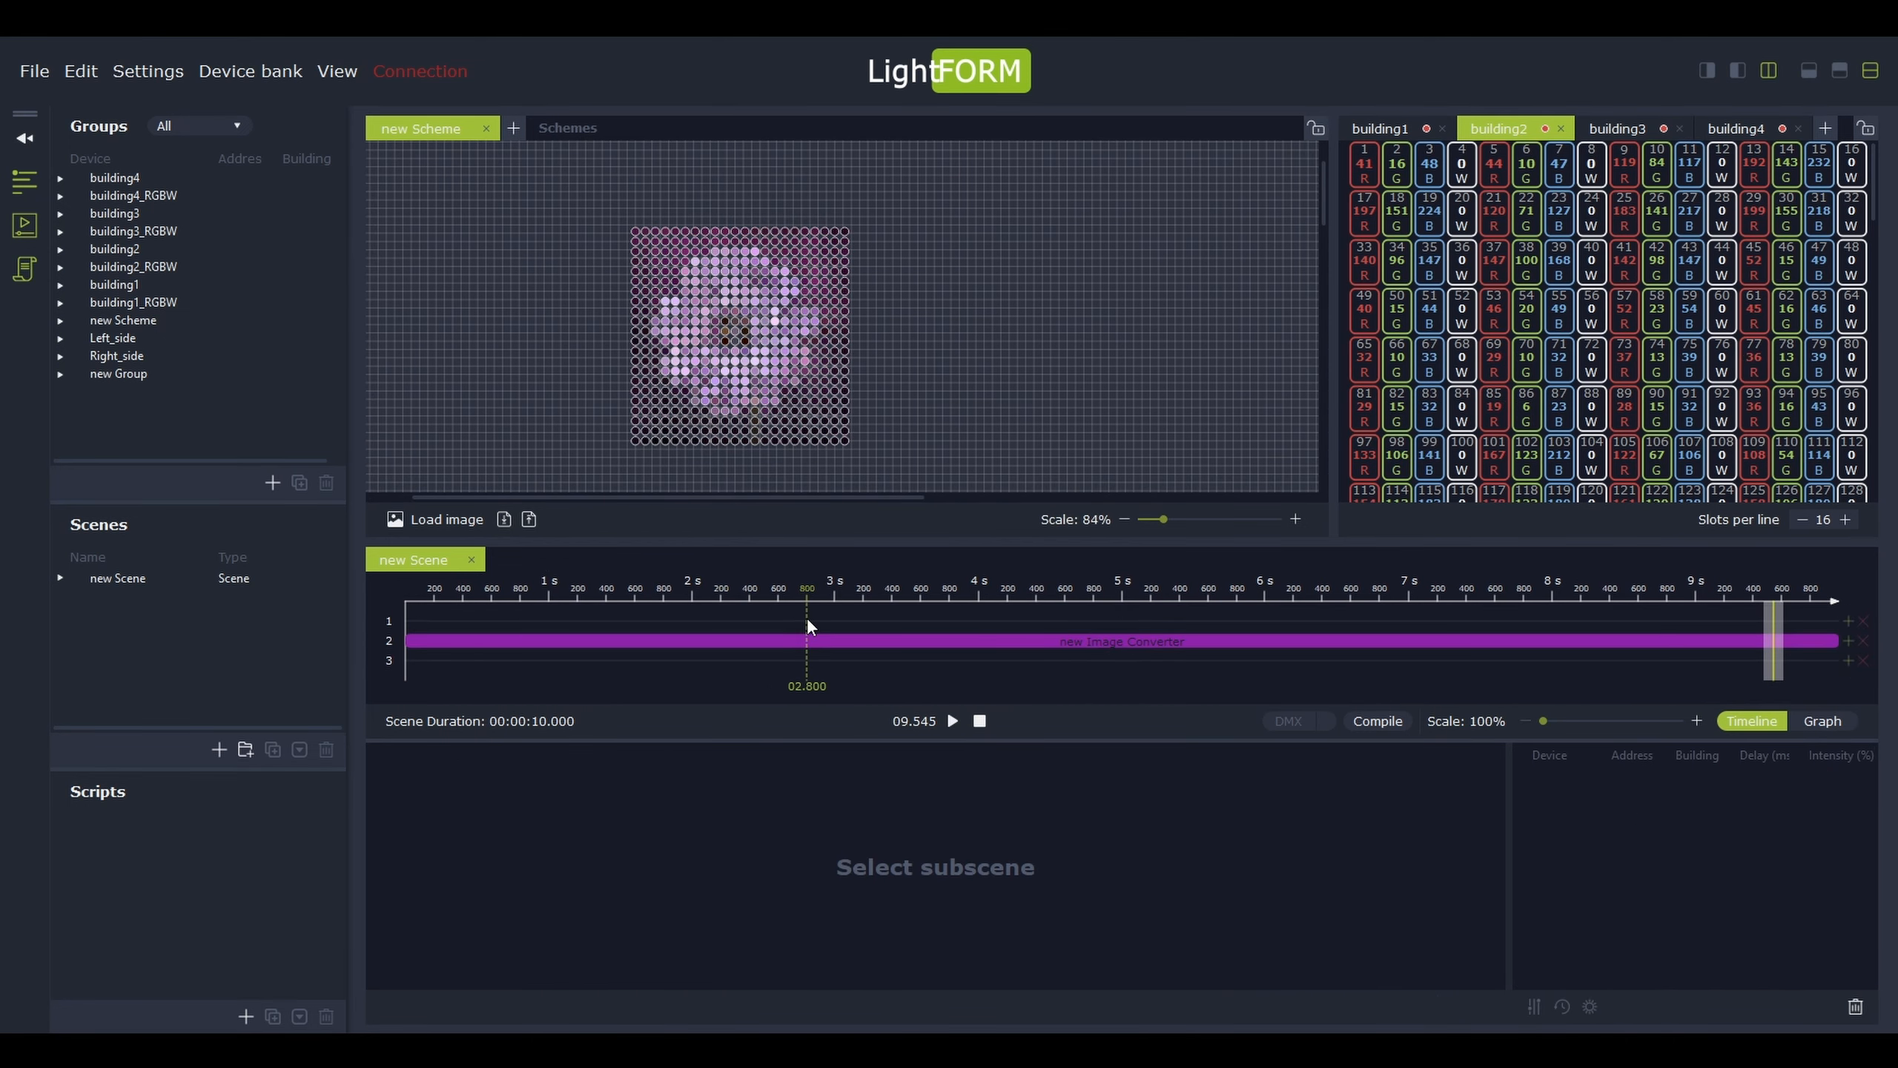
Delete the image converter subscene from the timeline and add a custom effect subscene in its place
right_click(811, 642)
click(875, 823)
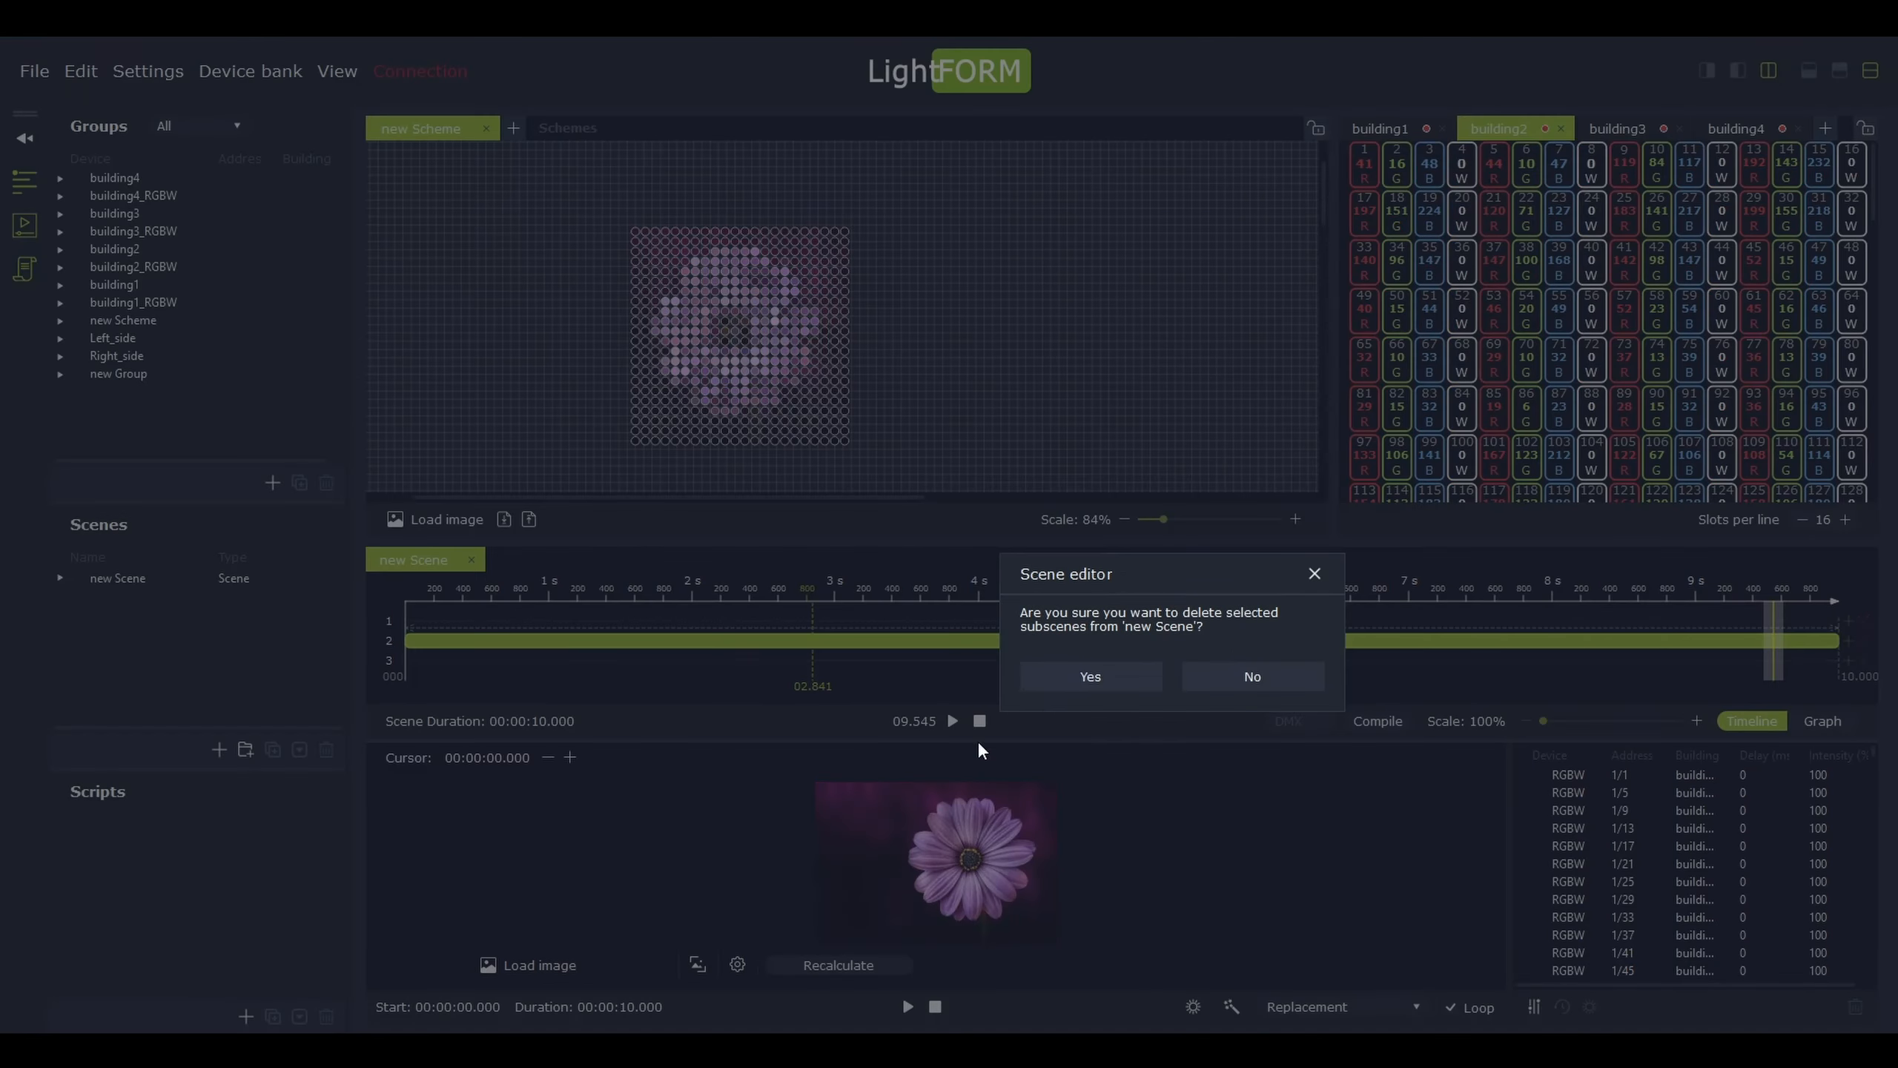
click(1143, 677)
right_click(857, 628)
mouse_move(907, 634)
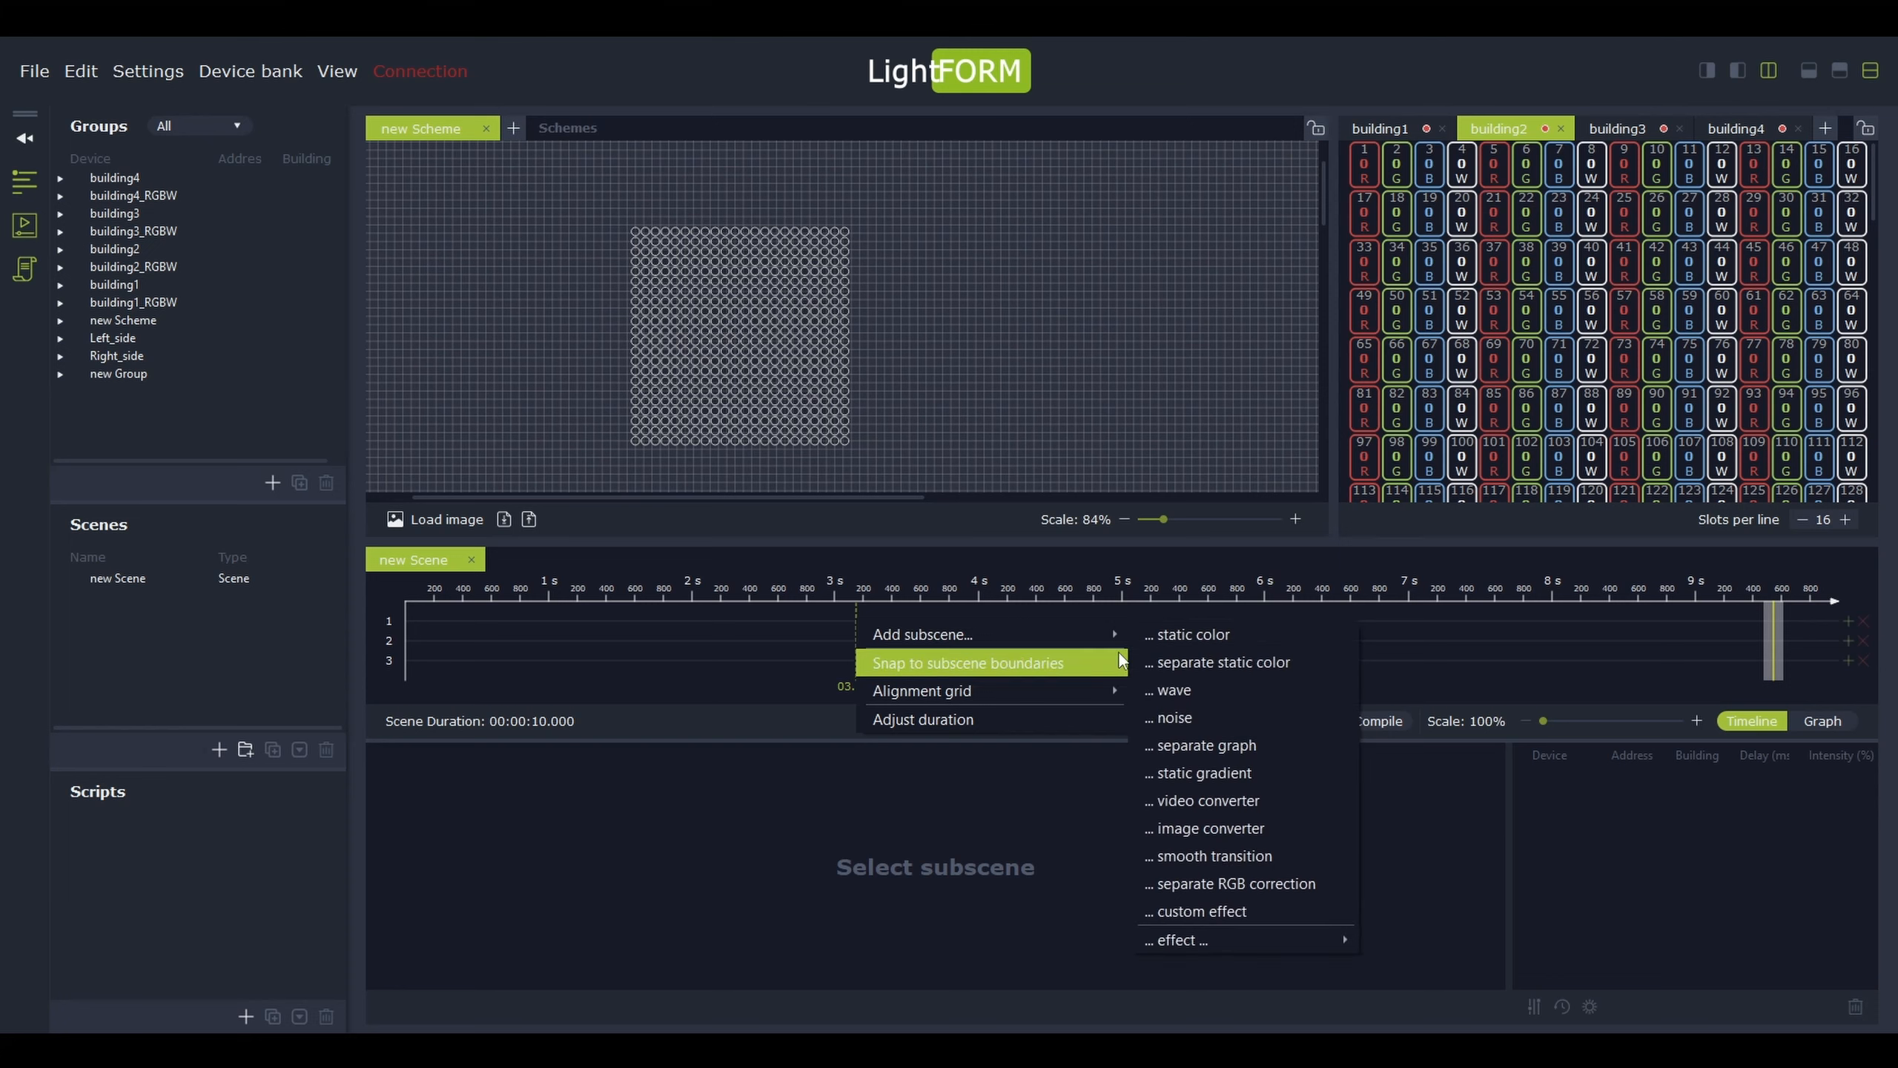
click(1202, 911)
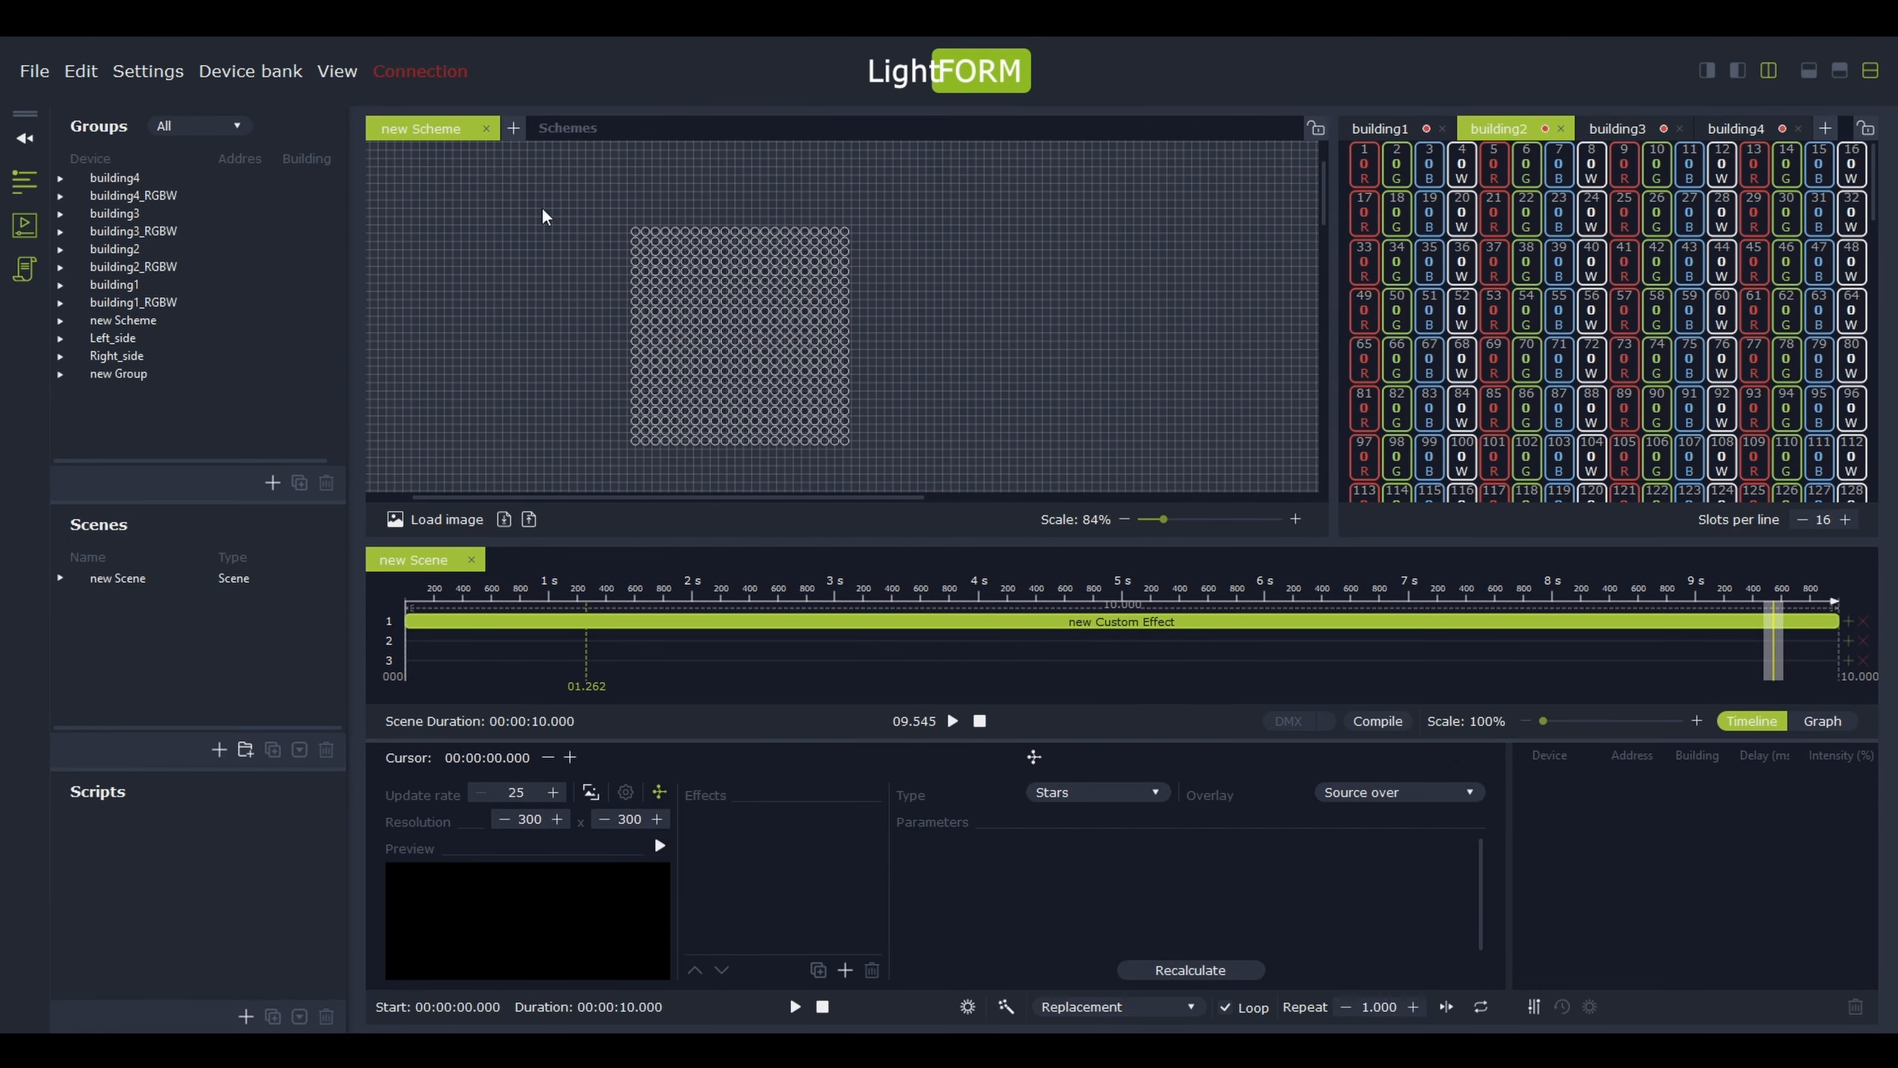
Assign all of the scheme's devices to the custom effect, then add a Clouds 2D effect and recalculate it
drag(597, 190, 868, 416)
drag(125, 188, 1560, 789)
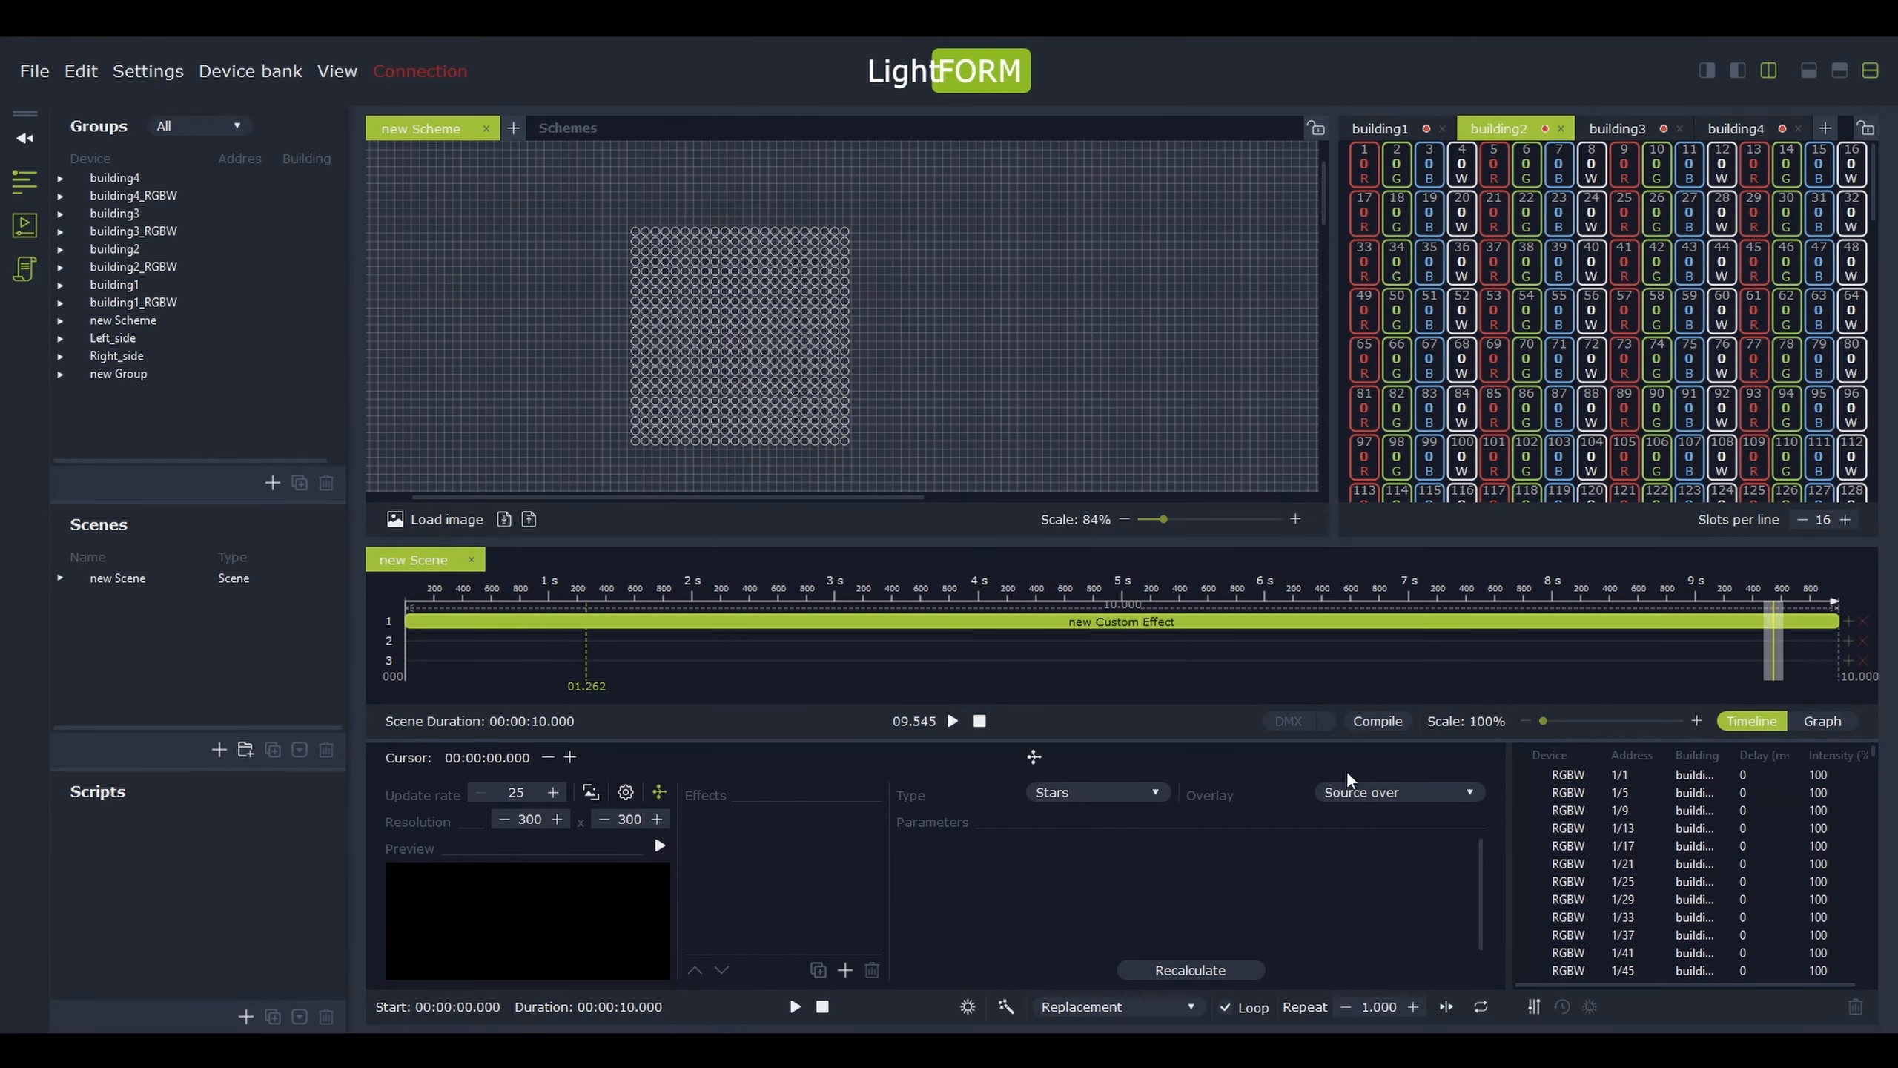
click(844, 969)
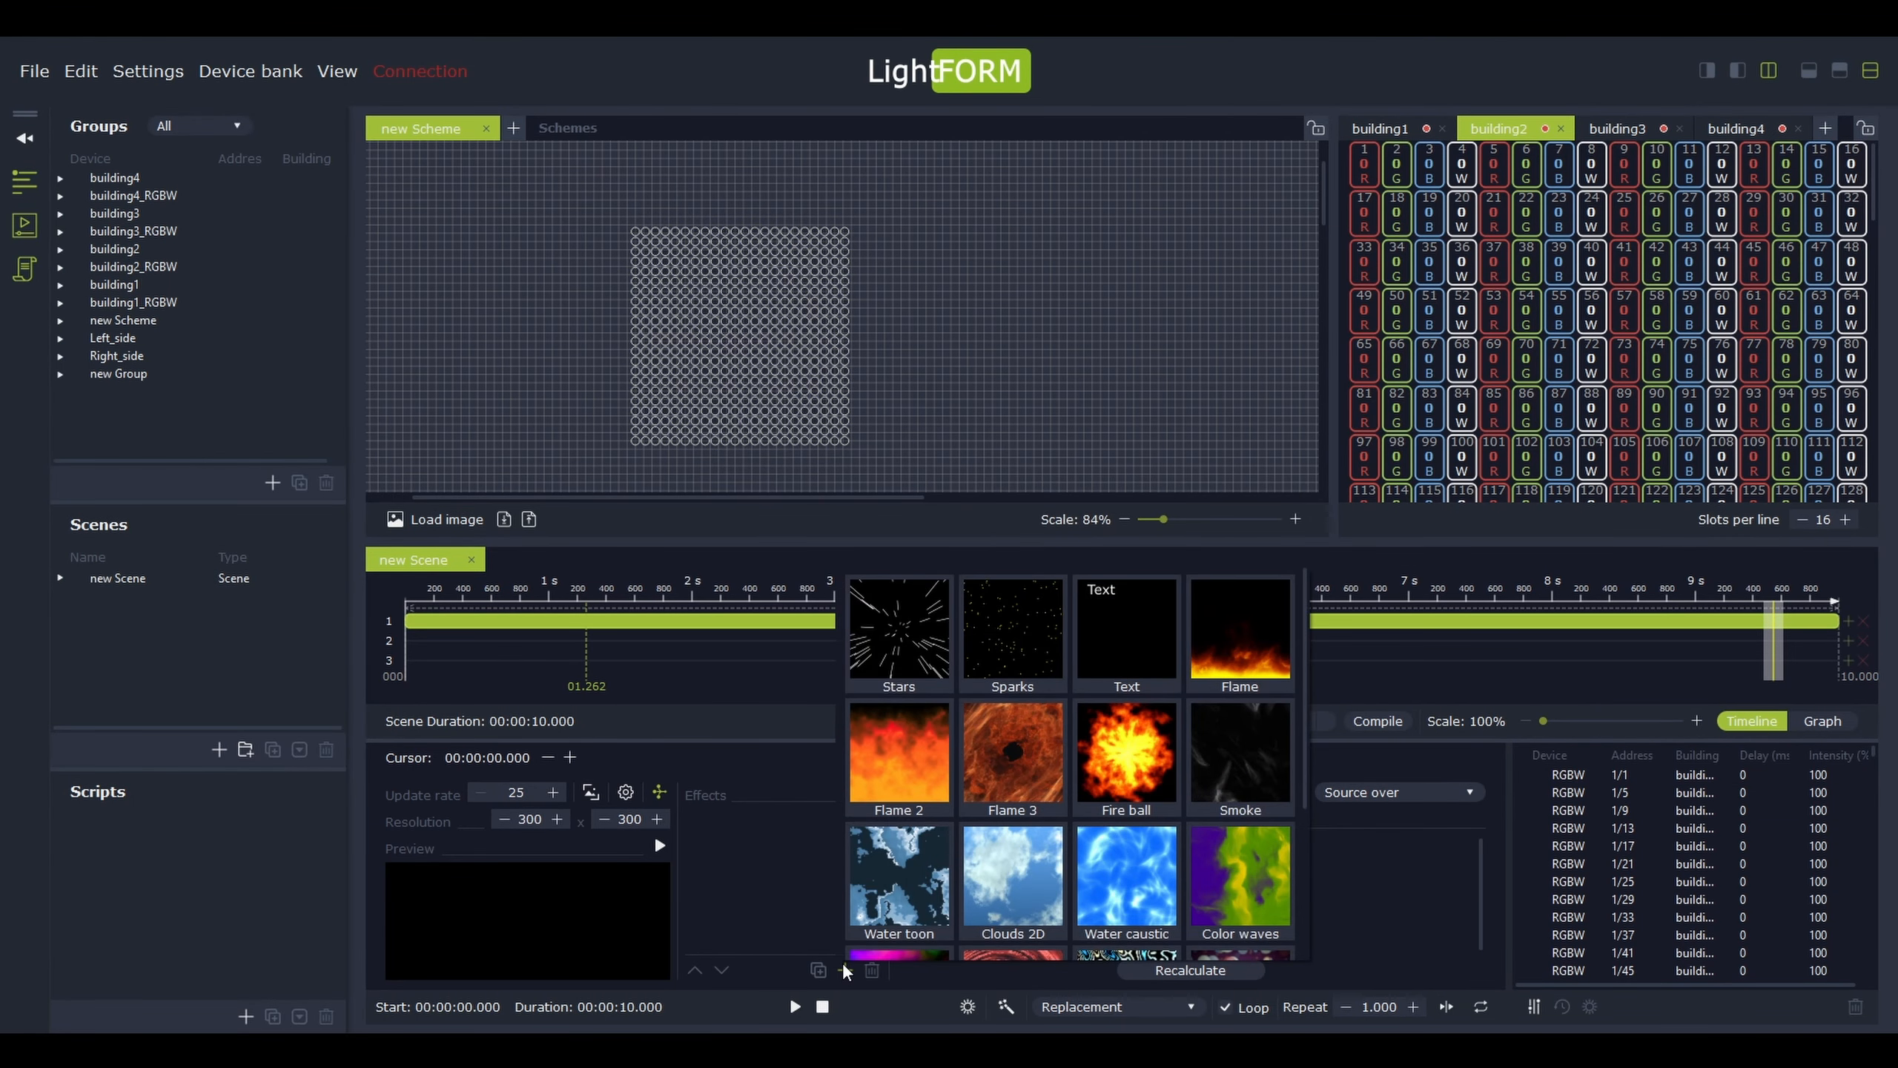
click(1011, 871)
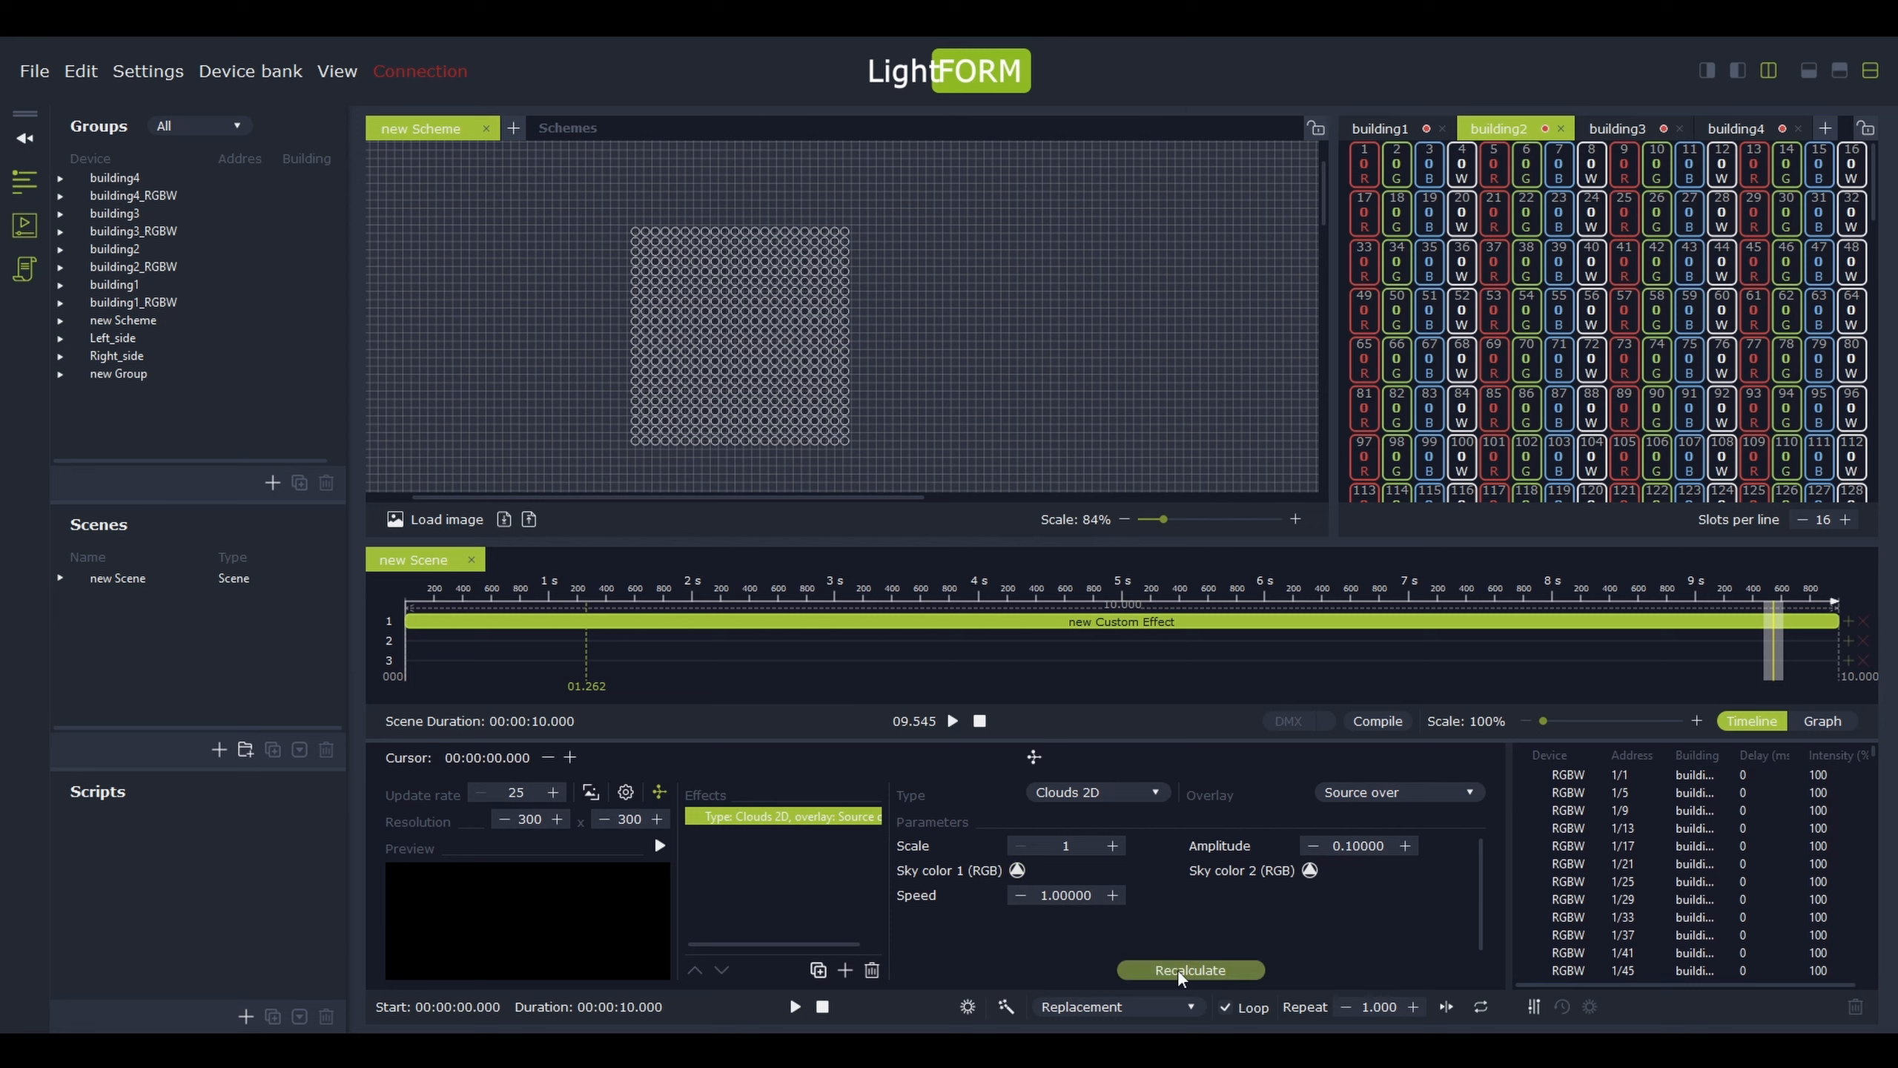
click(1179, 970)
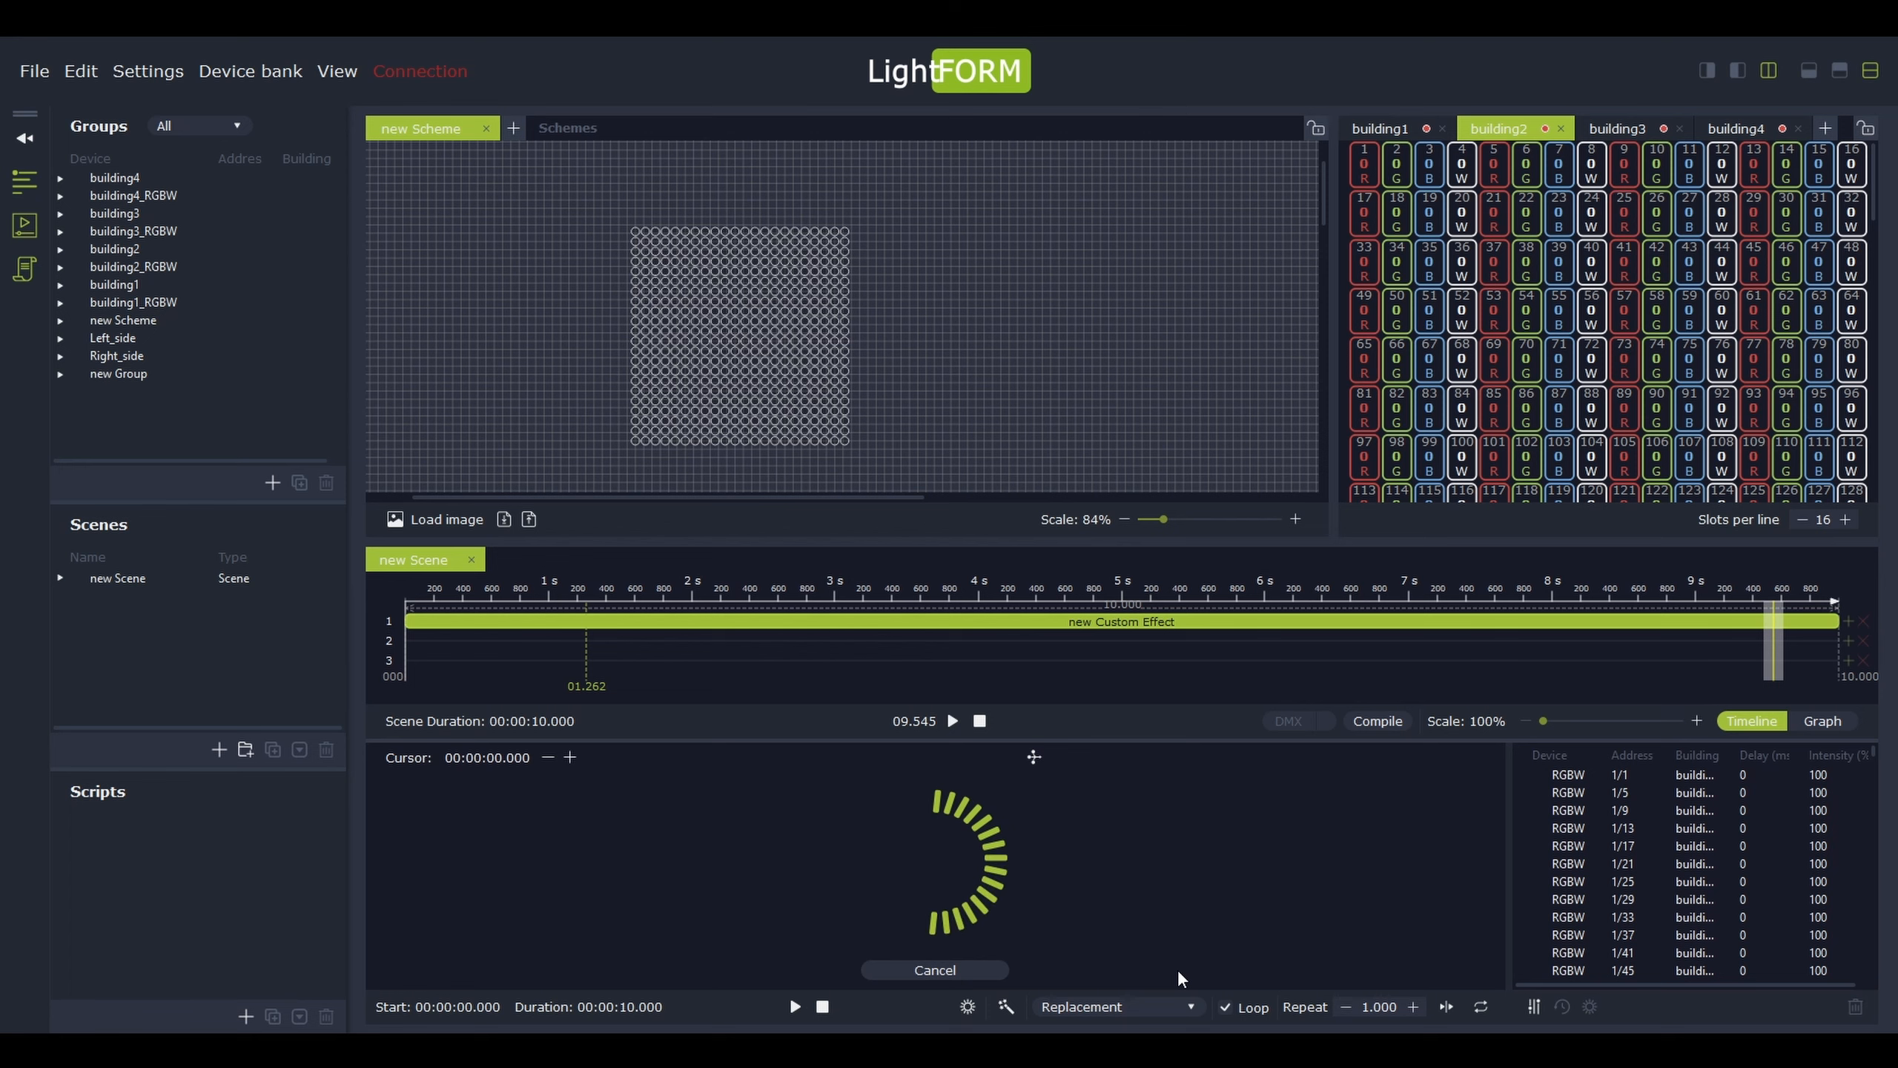
Play the scene and the effect preview to check the clouds animation on the devices
click(954, 723)
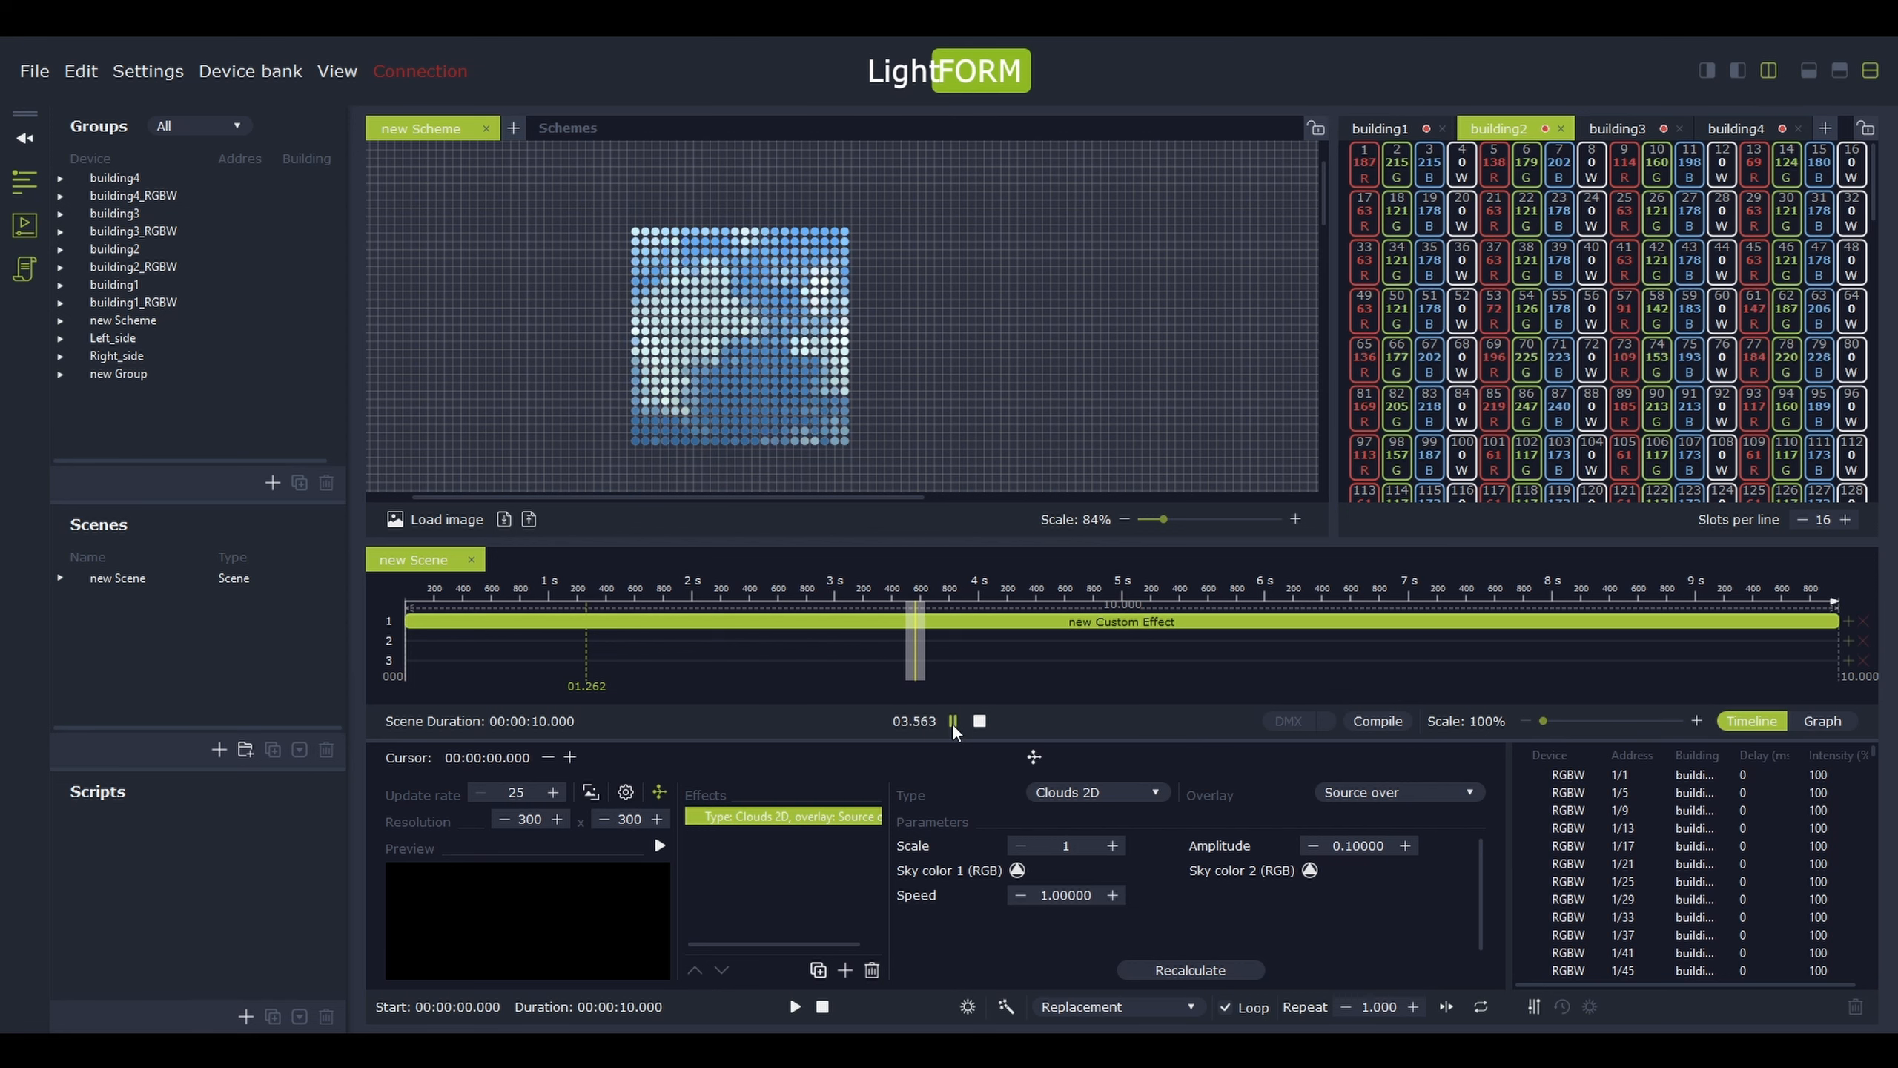
click(954, 722)
click(658, 847)
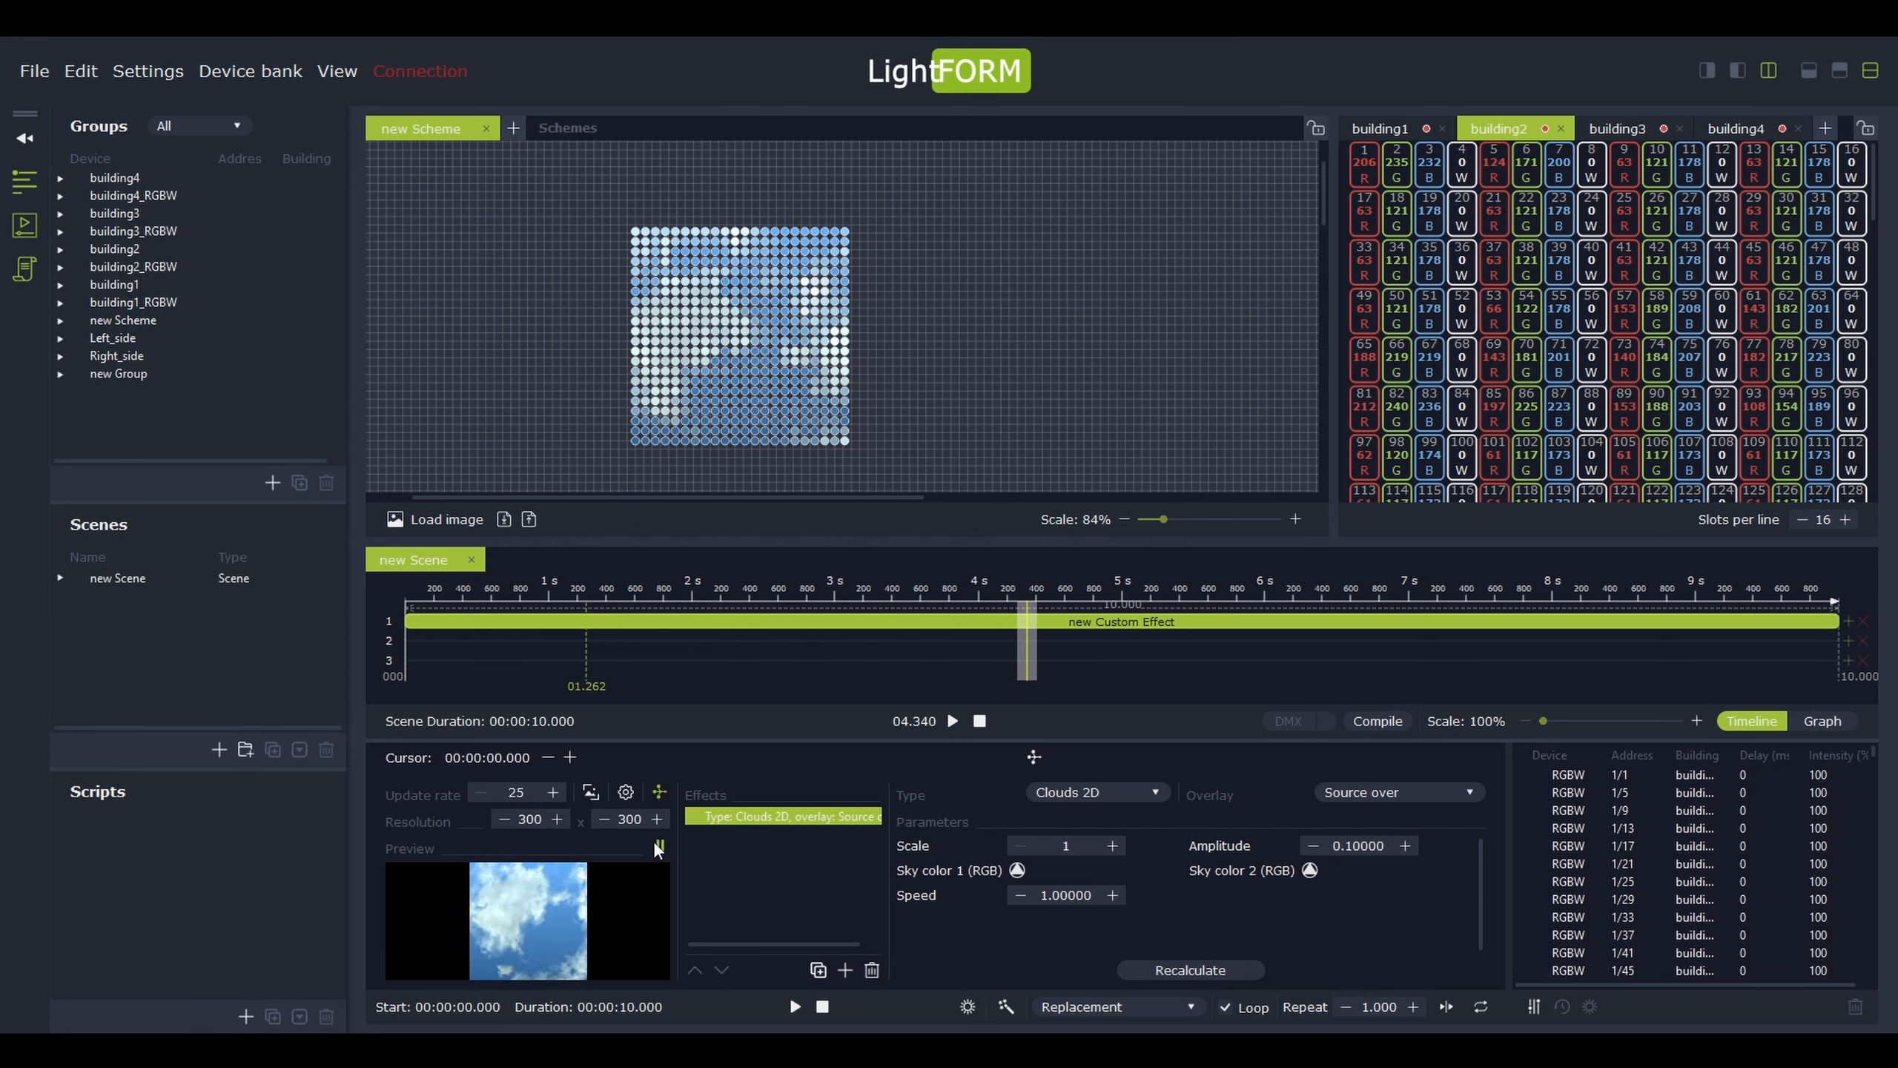
click(954, 722)
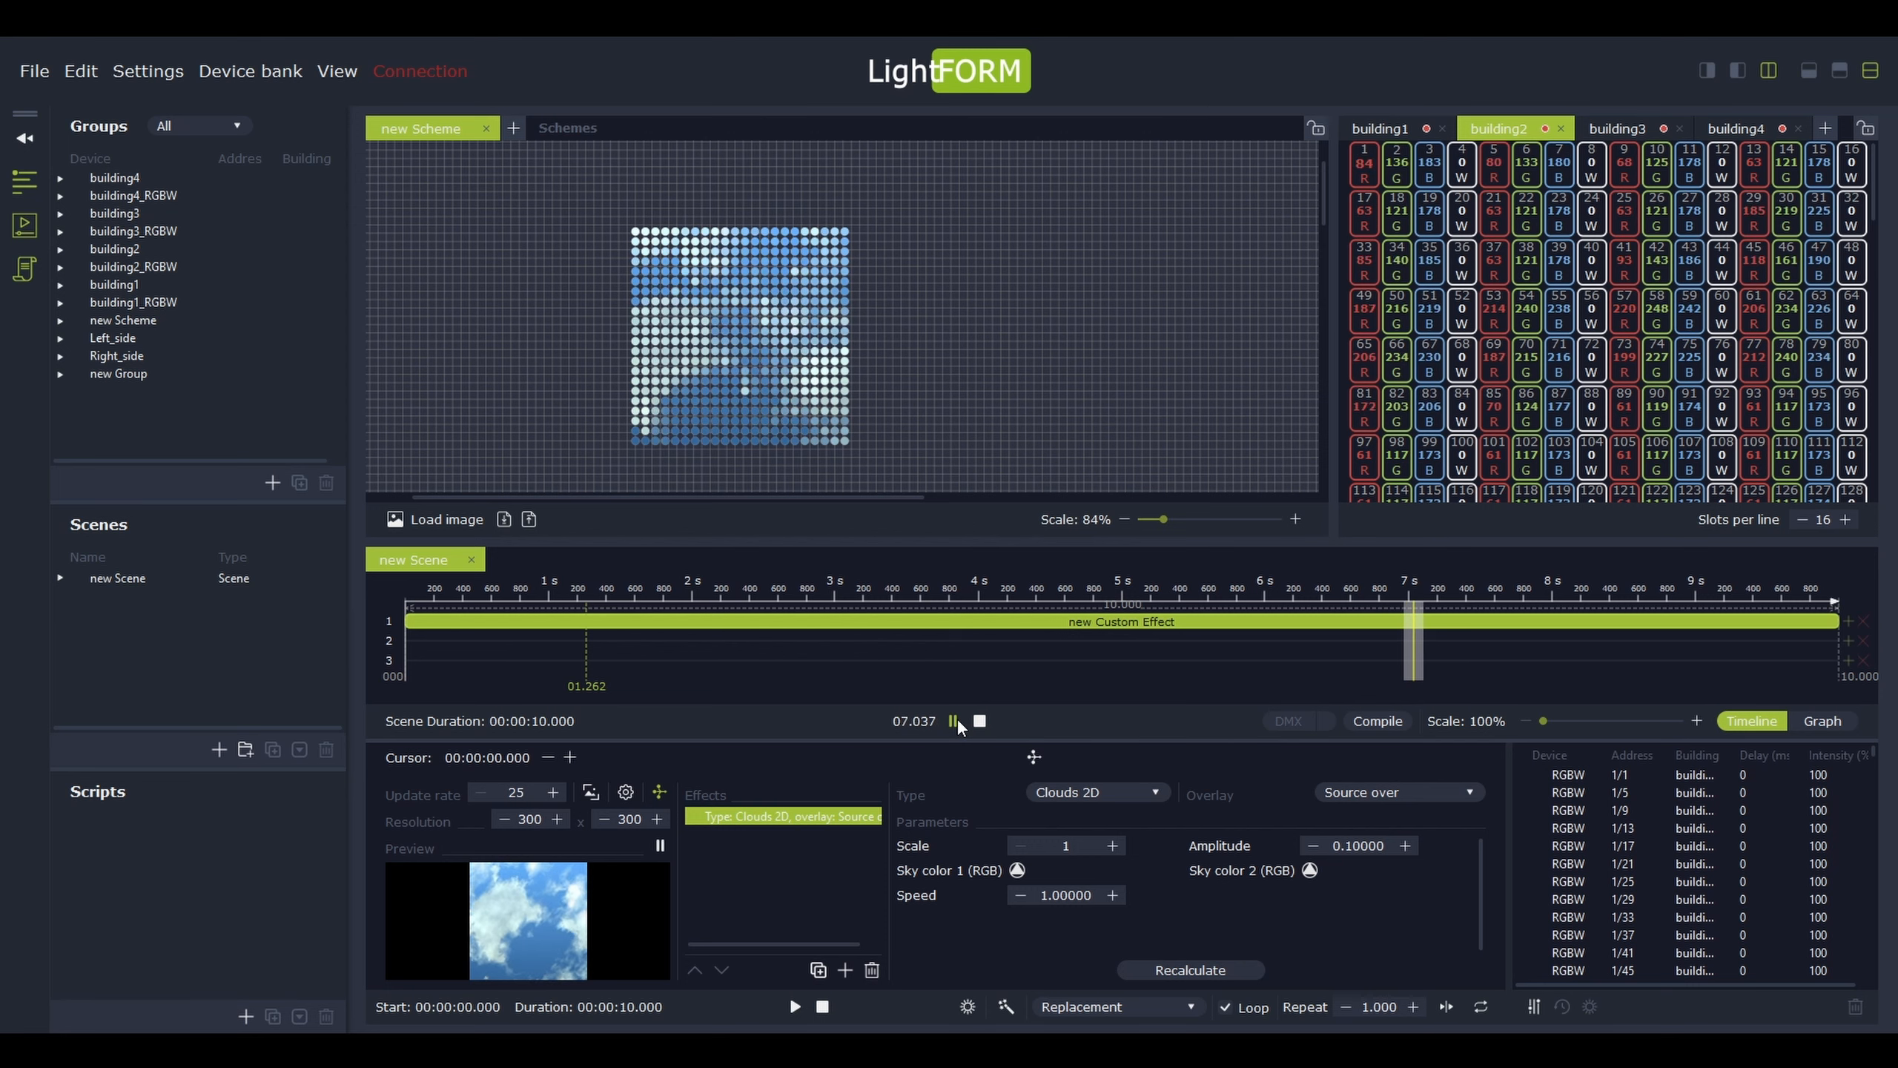
click(954, 721)
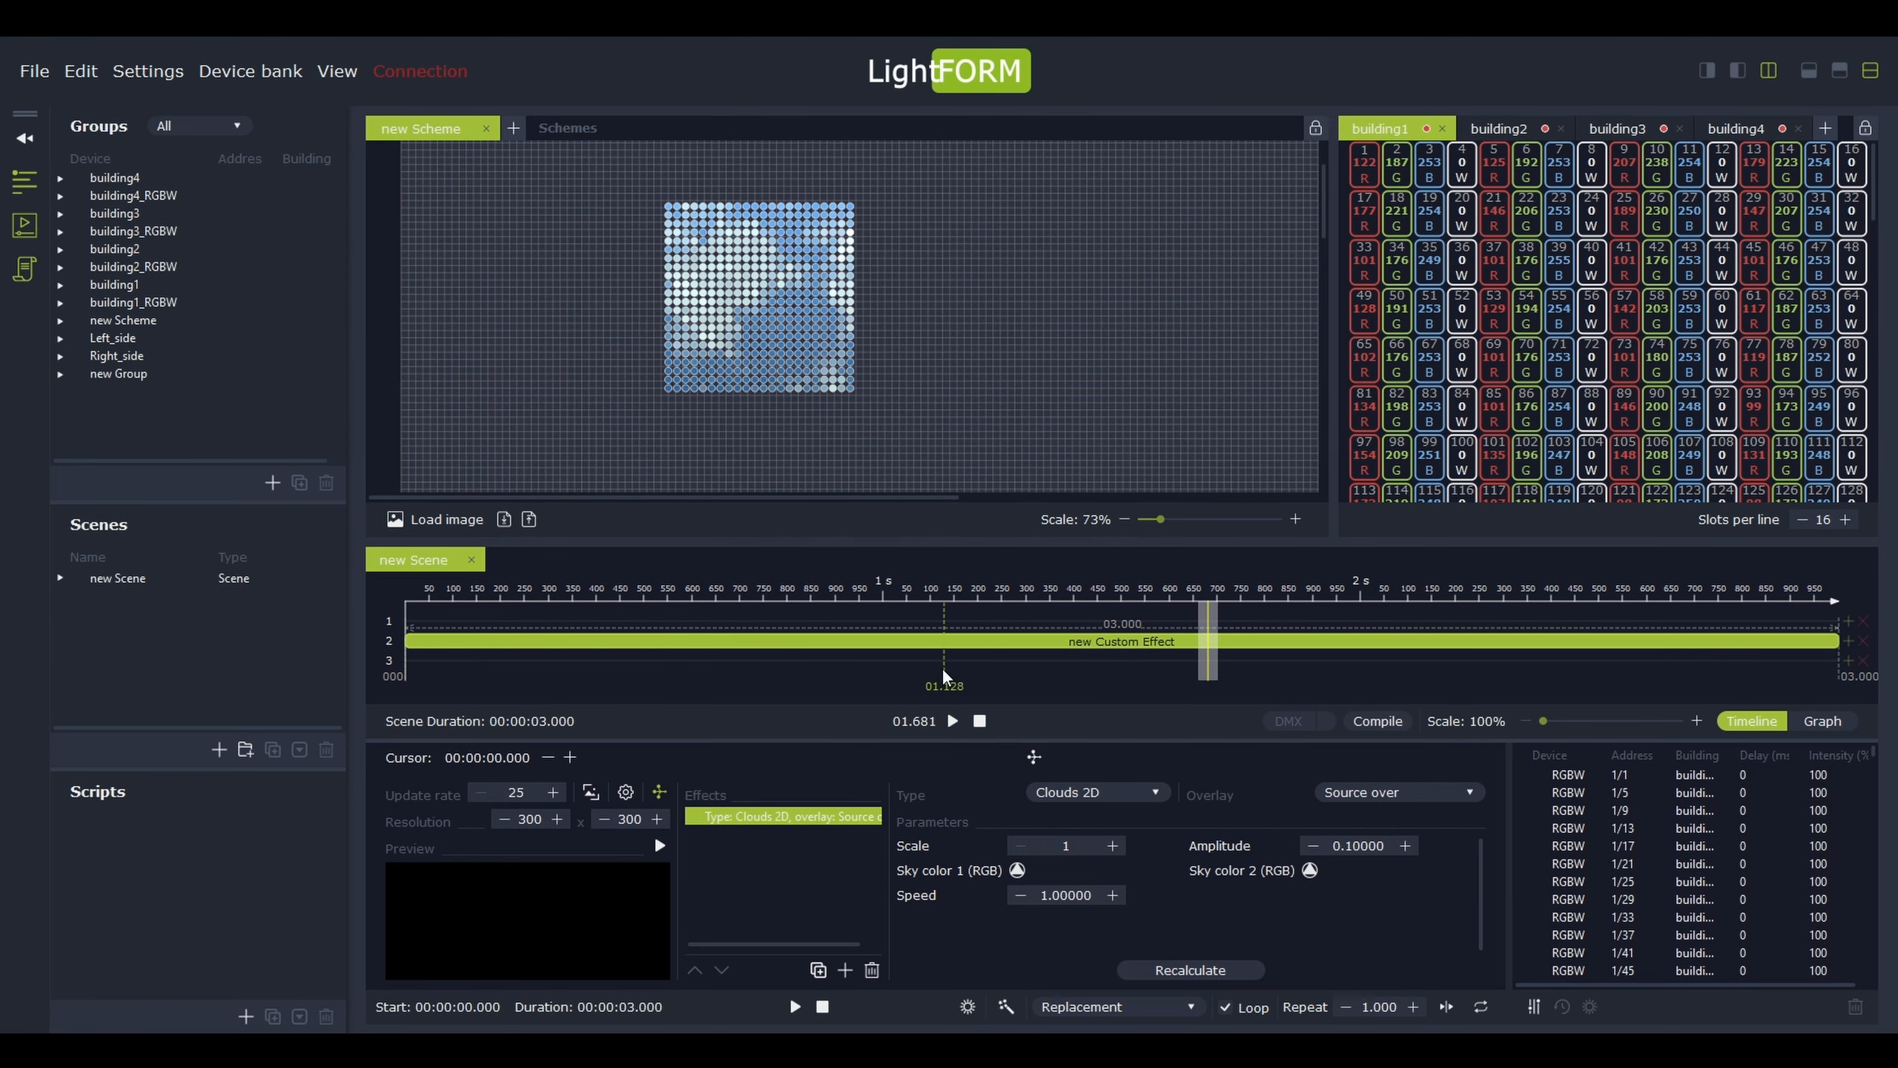
Add a video converter subscene above the custom effect and assign all of the scheme's devices to it
right_click(913, 614)
mouse_move(969, 636)
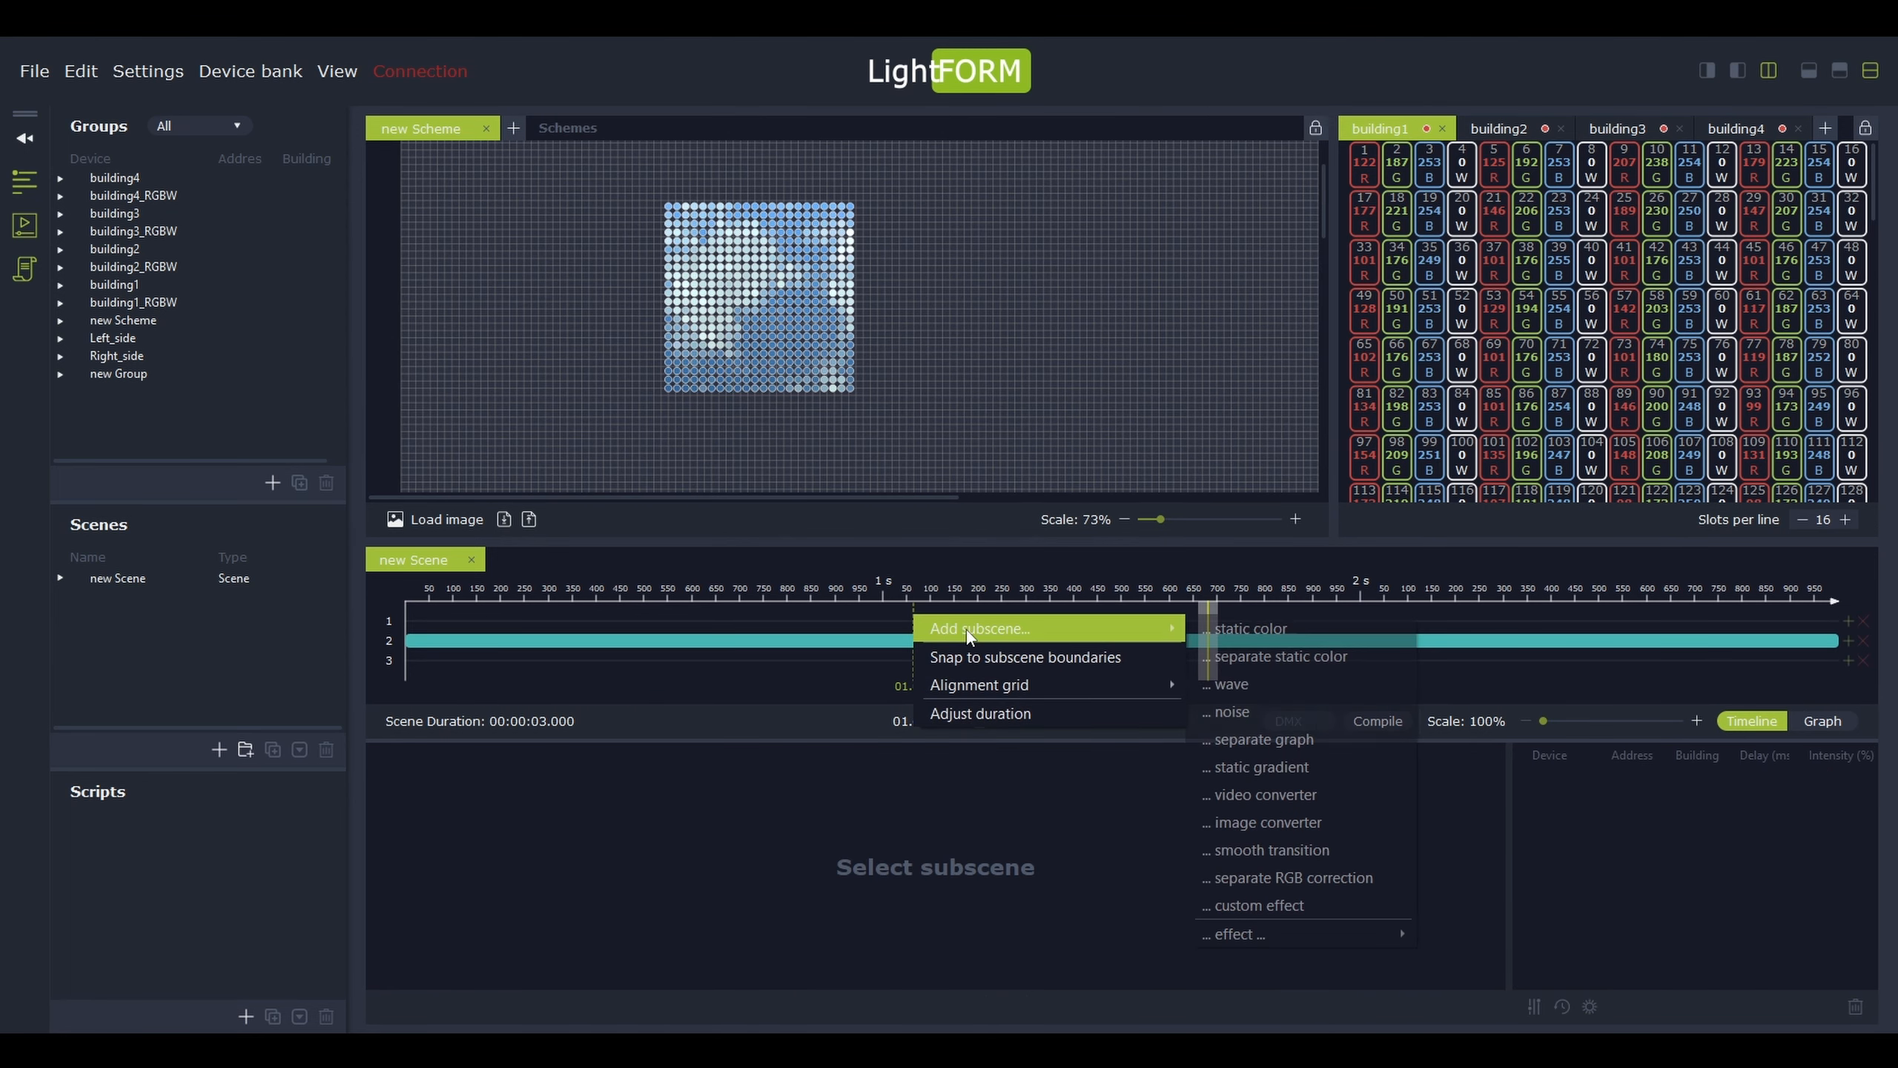
click(1269, 799)
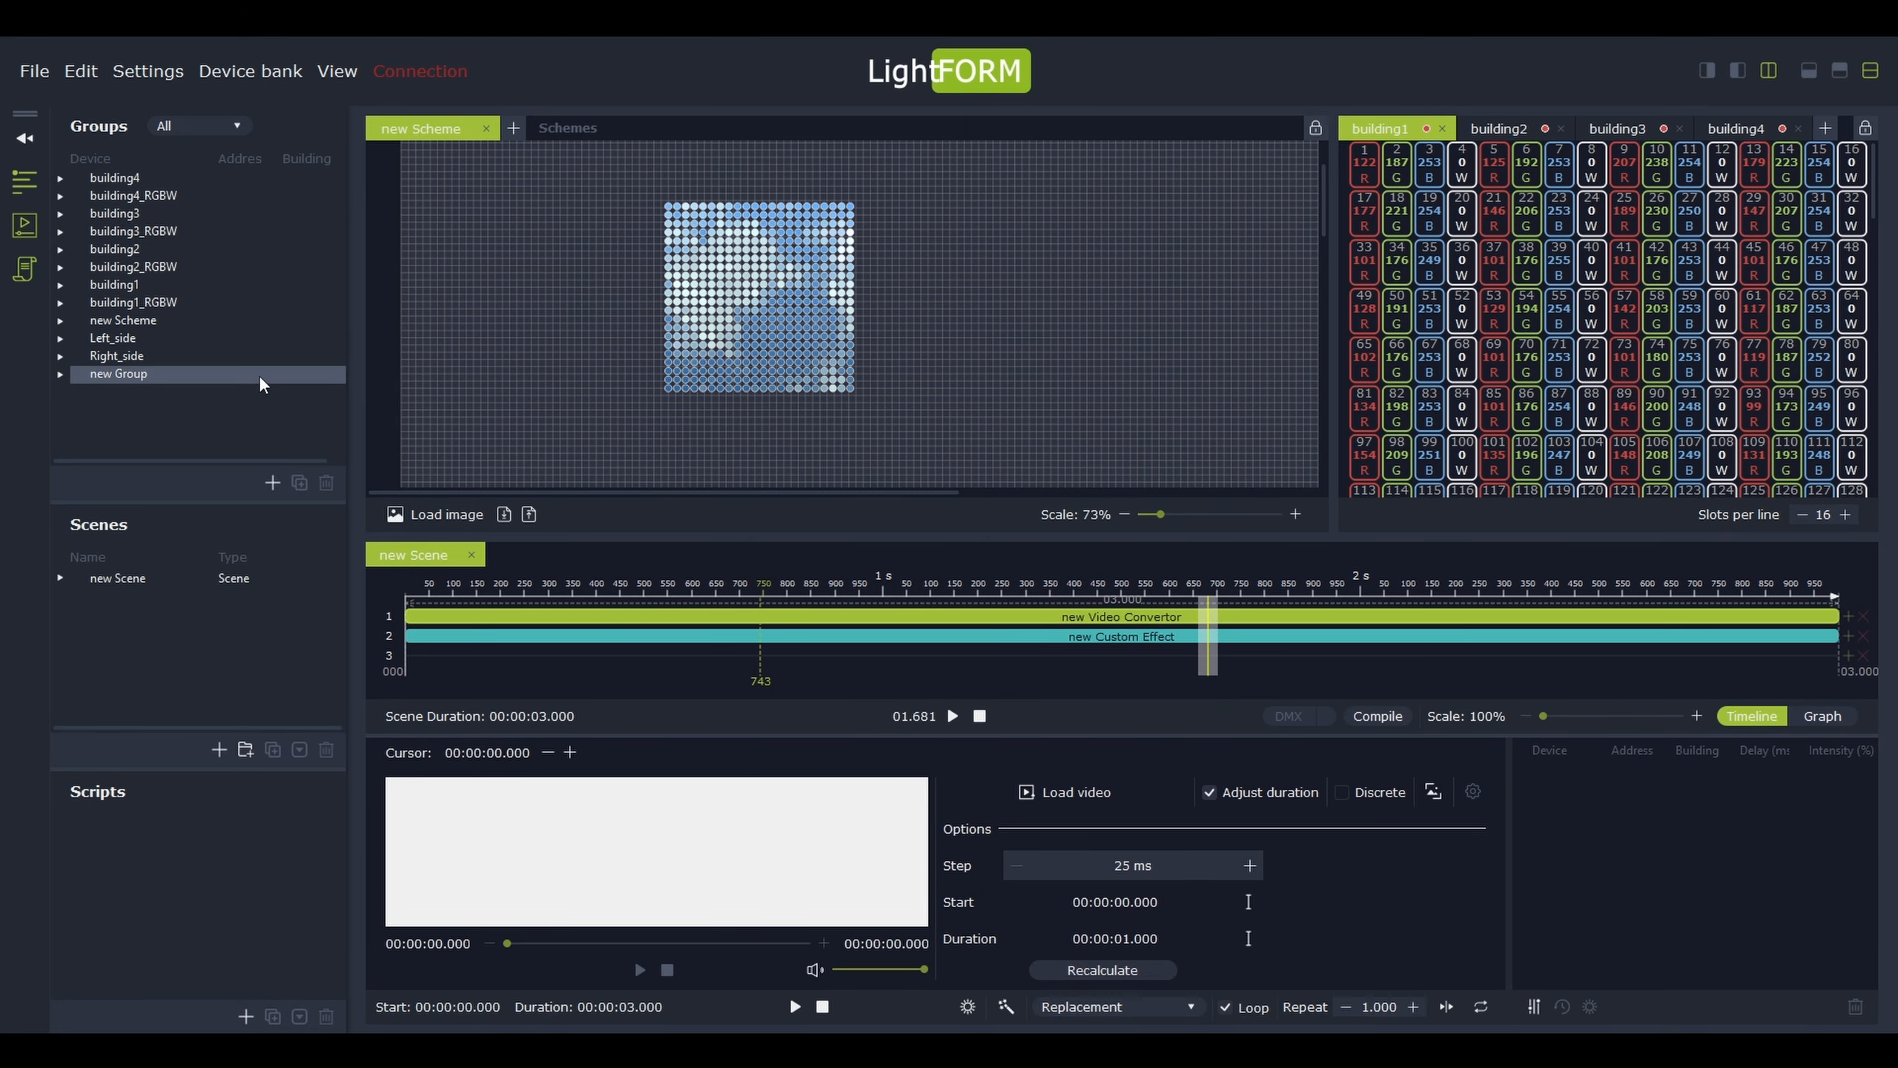
drag(558, 156, 981, 426)
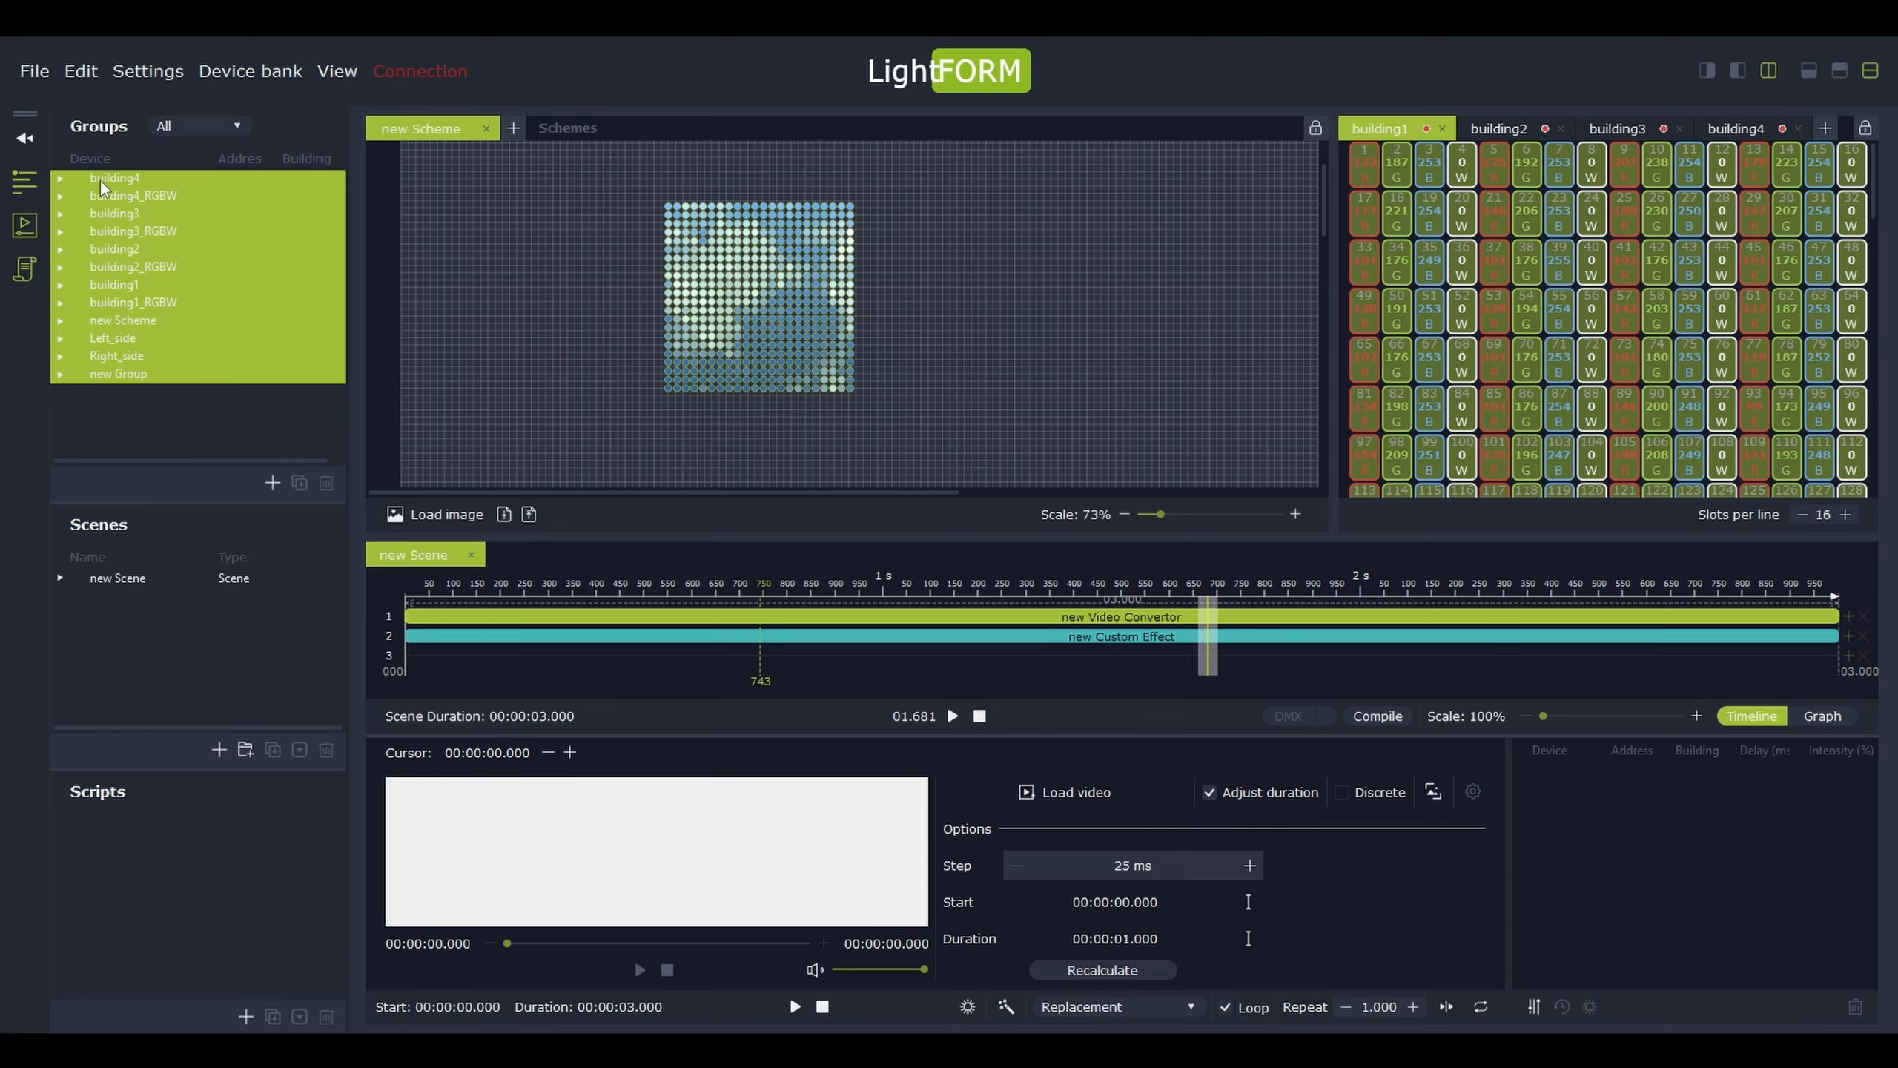
drag(717, 370, 1576, 861)
Load the fire video file into the video converter subscene
click(554, 724)
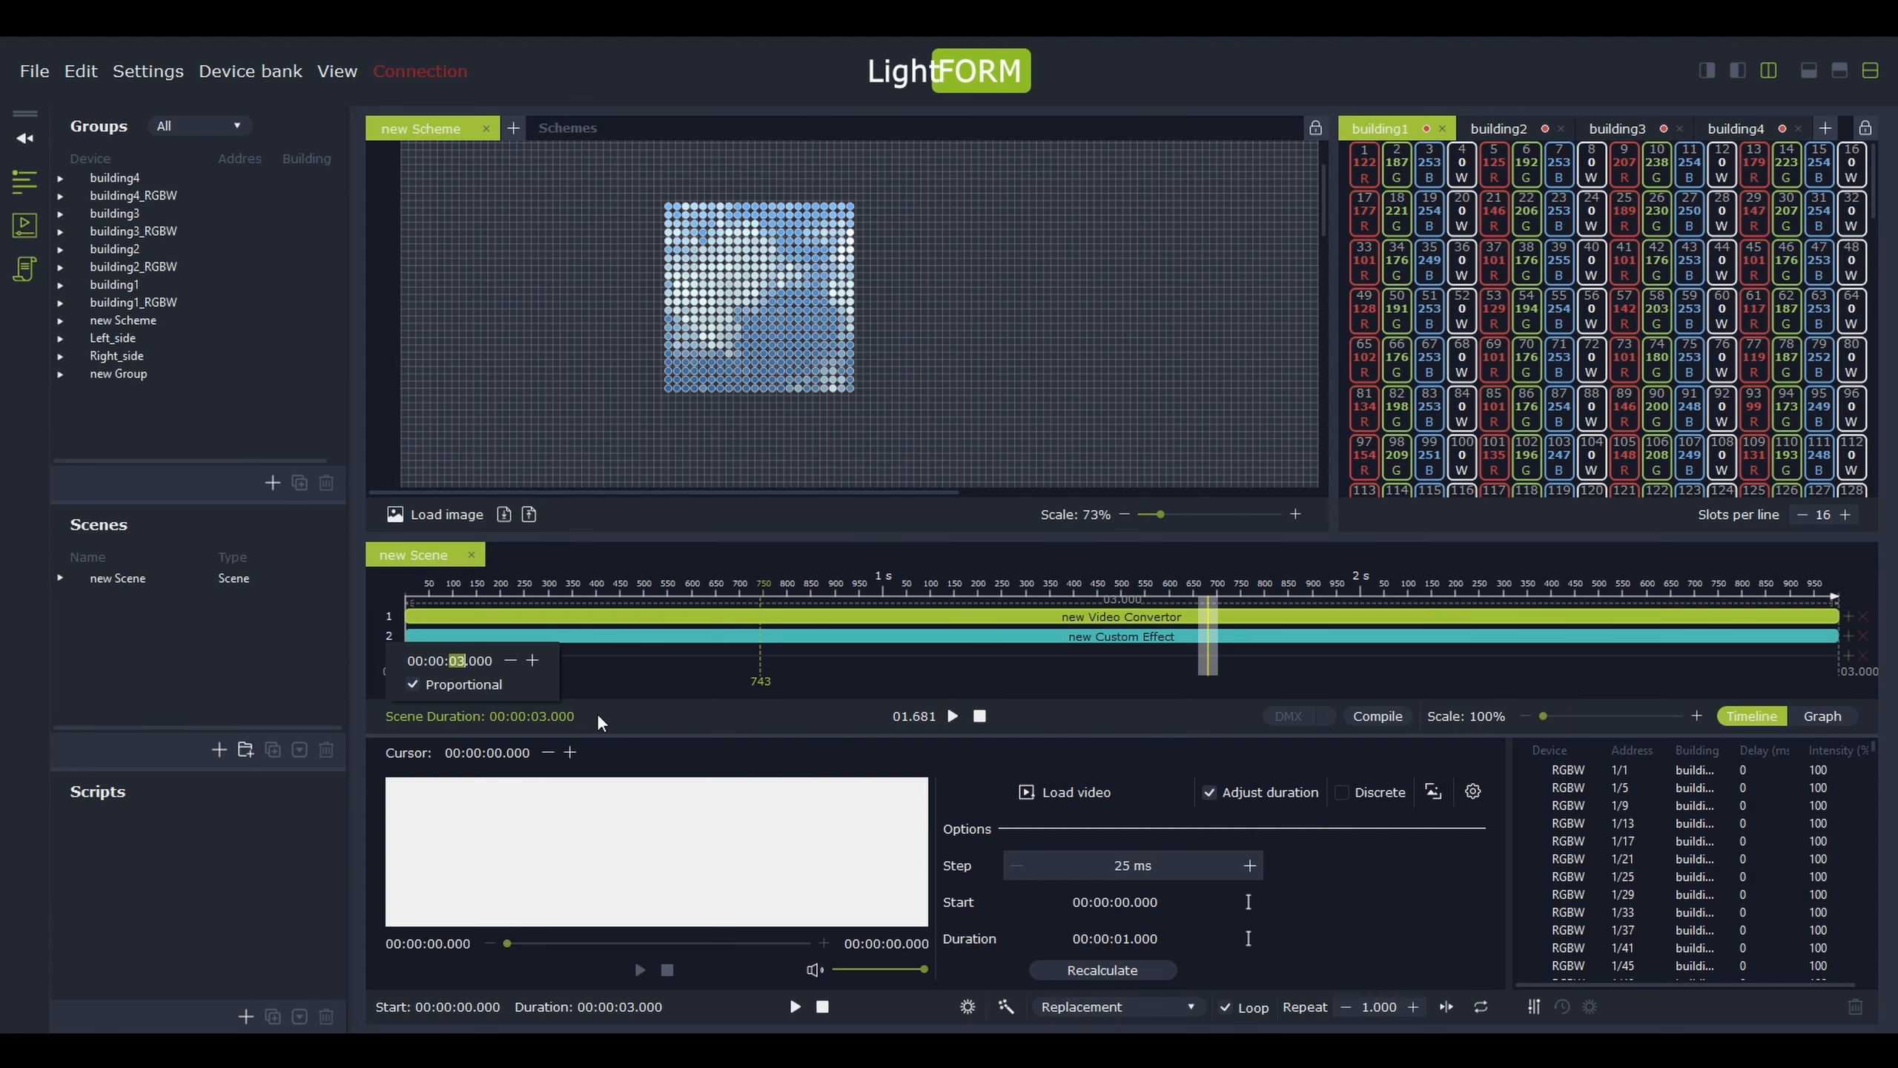
click(998, 780)
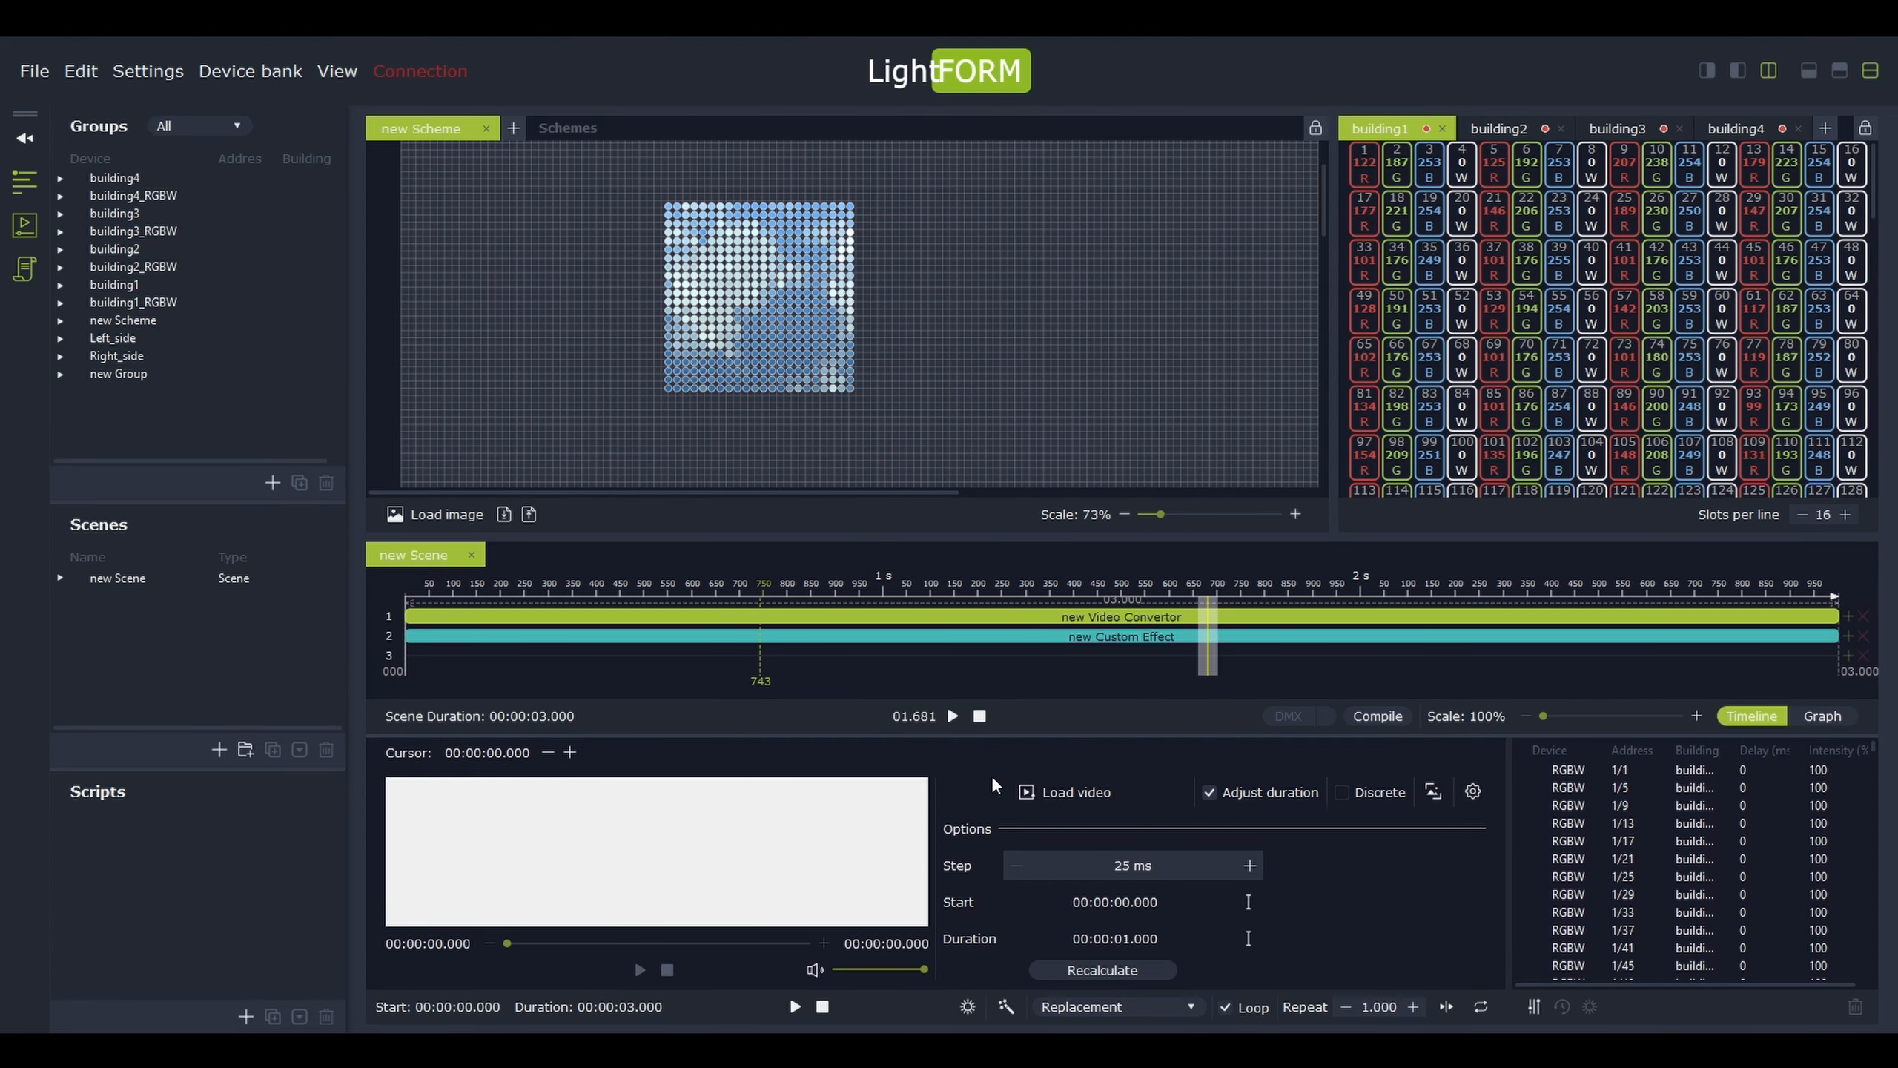
click(1044, 794)
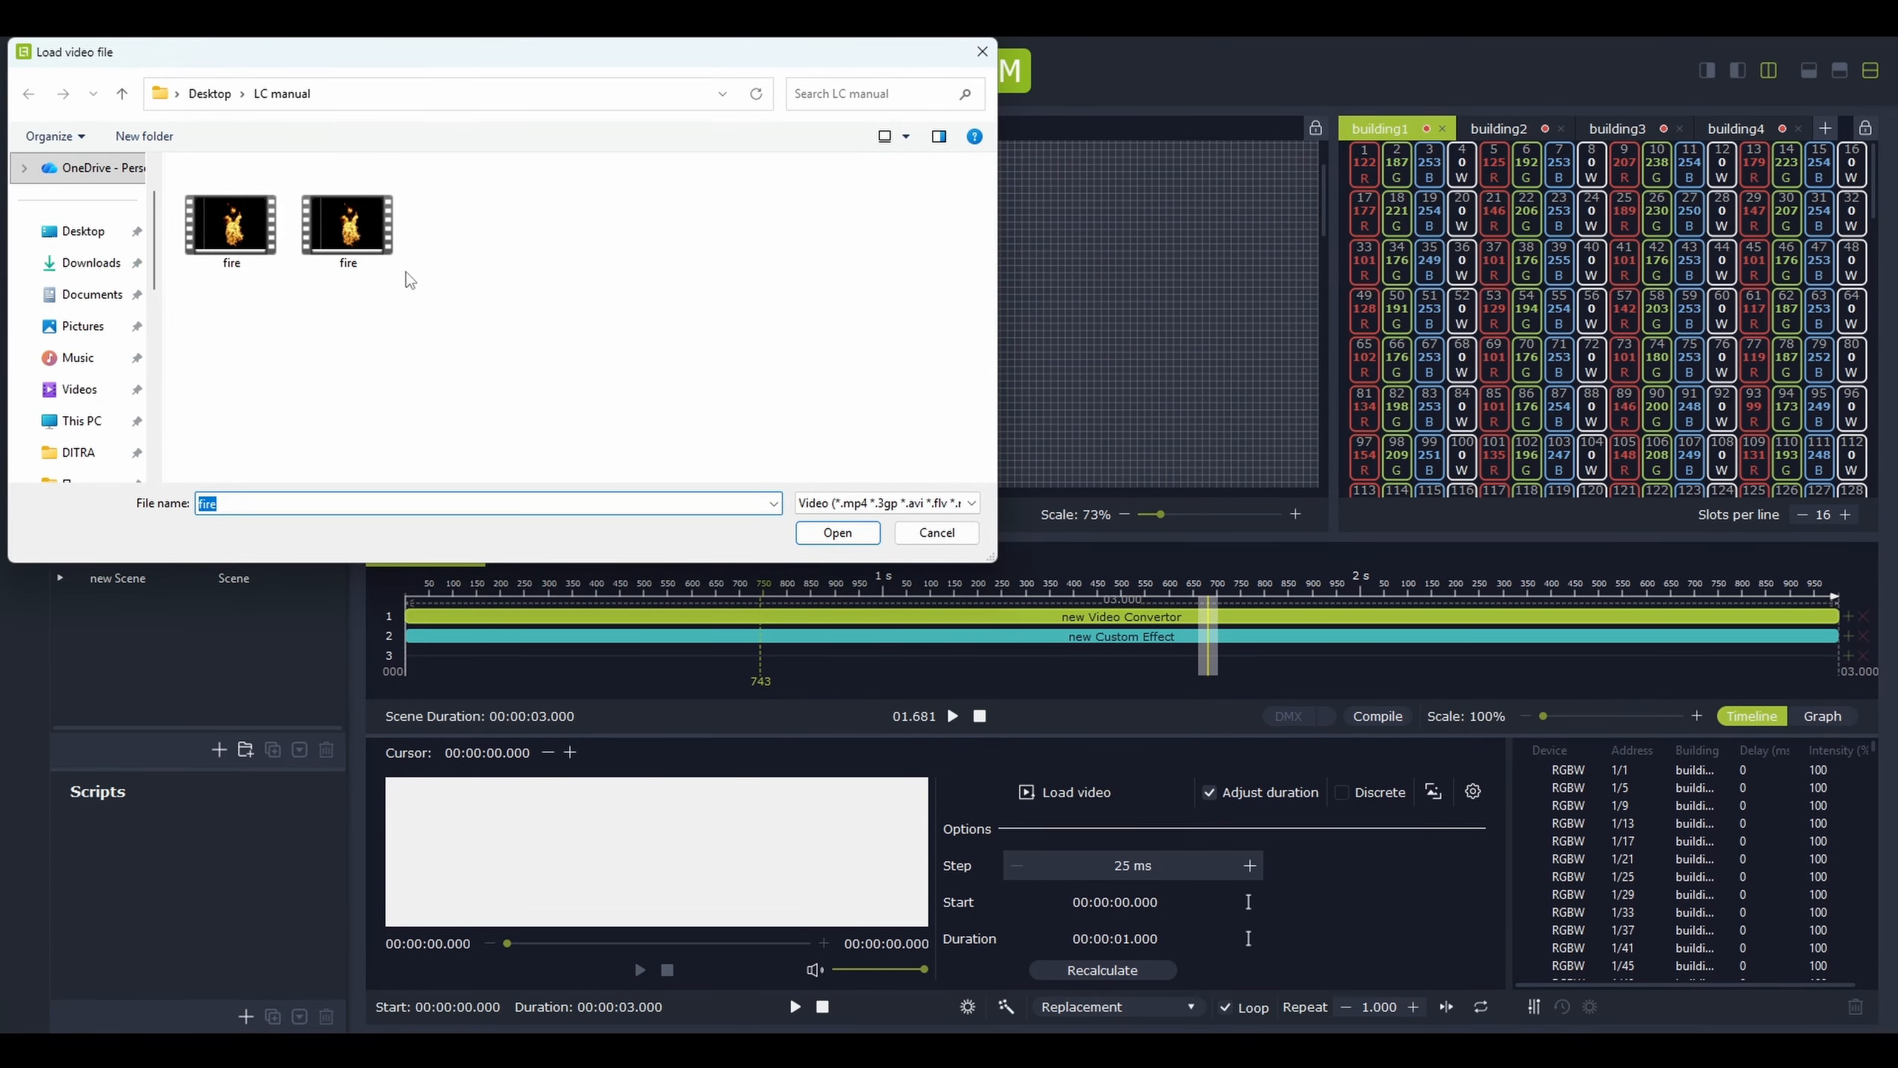
double_click(367, 258)
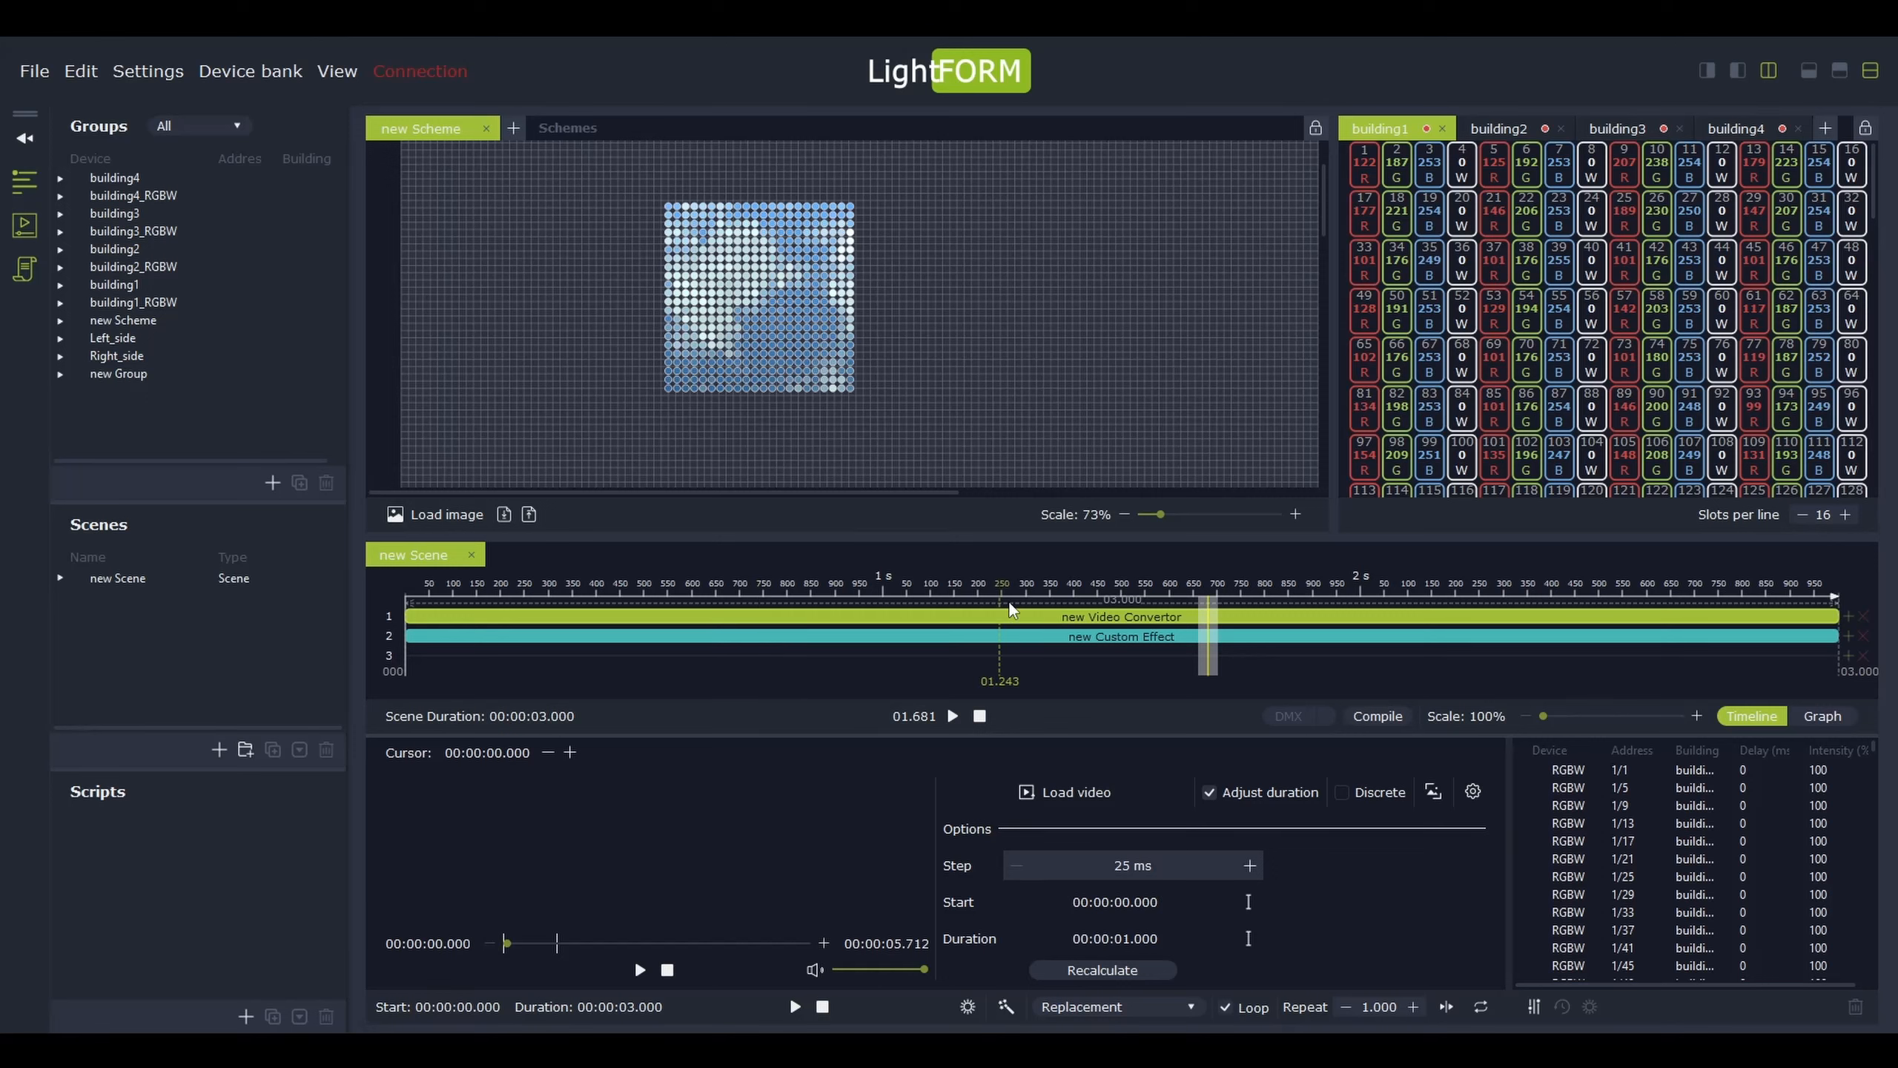
Enlarge the fire video's transformation rectangle beyond the devices to a height of about 314
click(1433, 794)
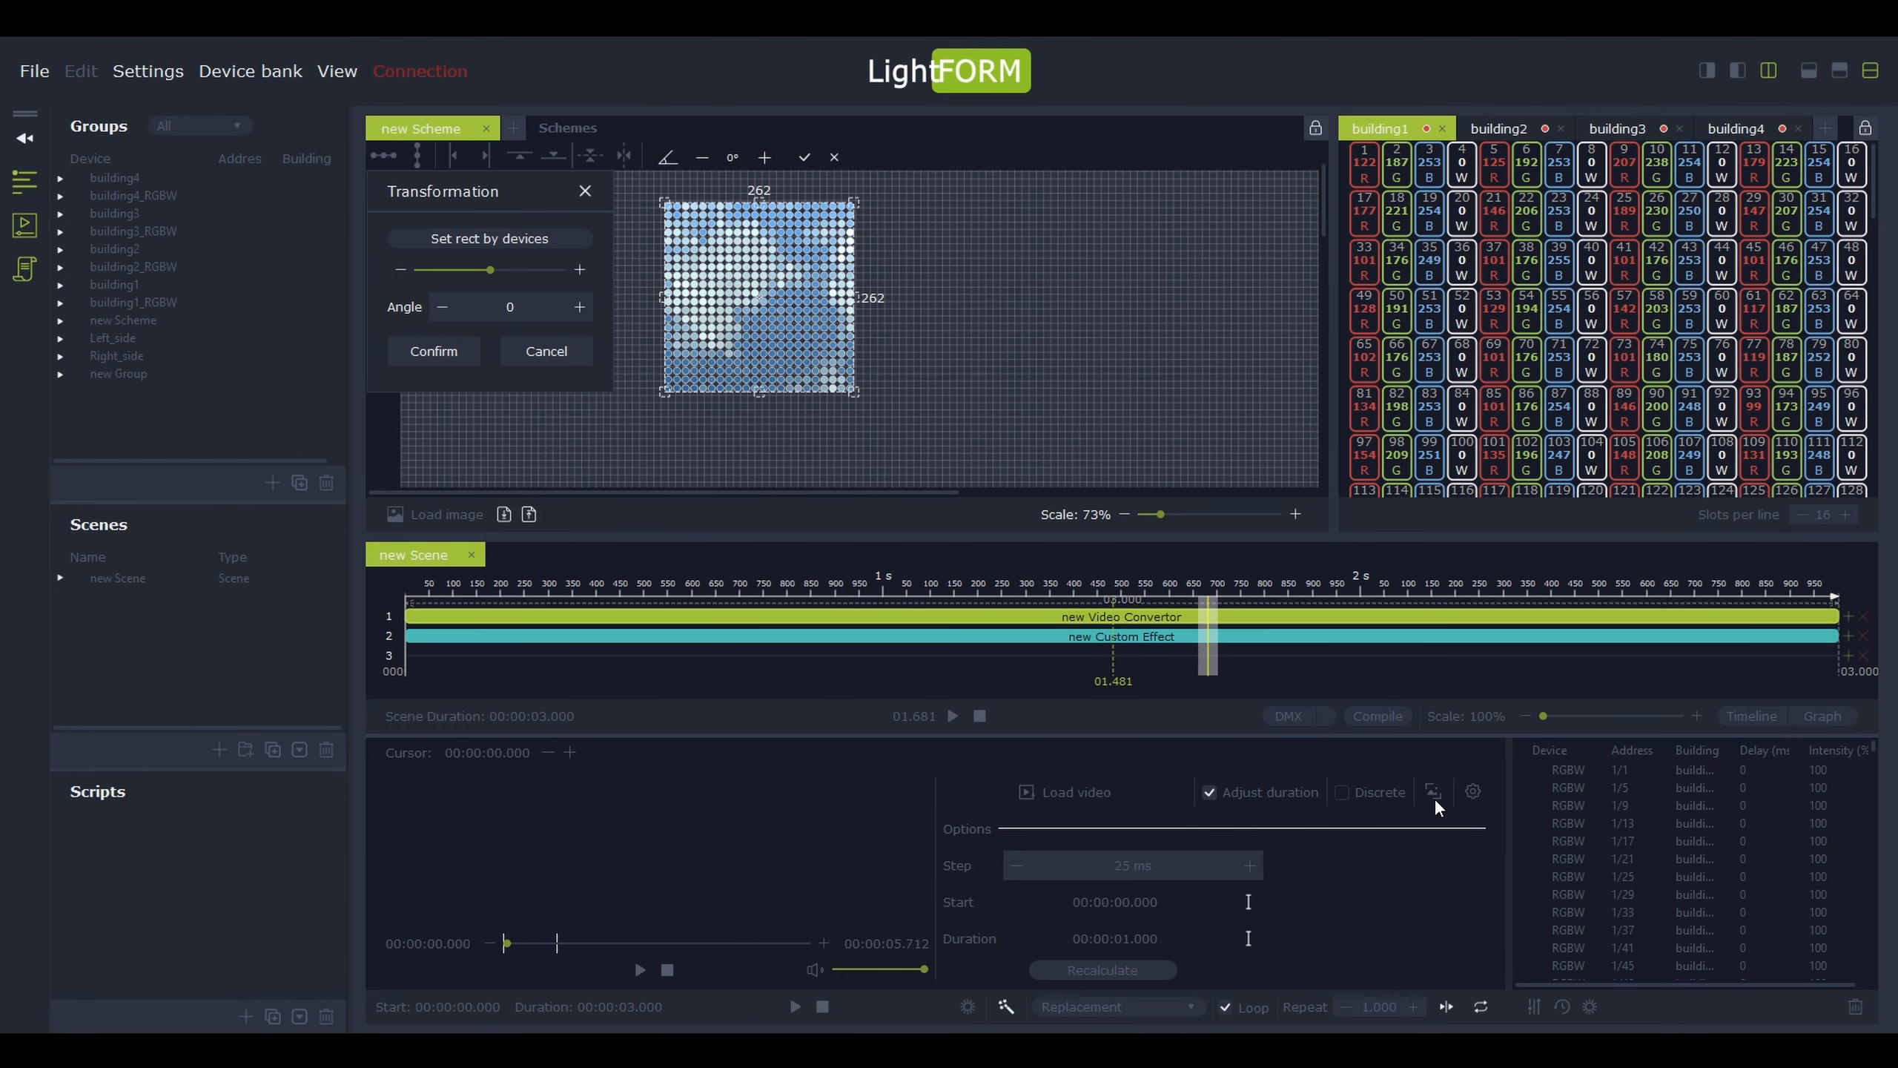
drag(668, 215, 623, 170)
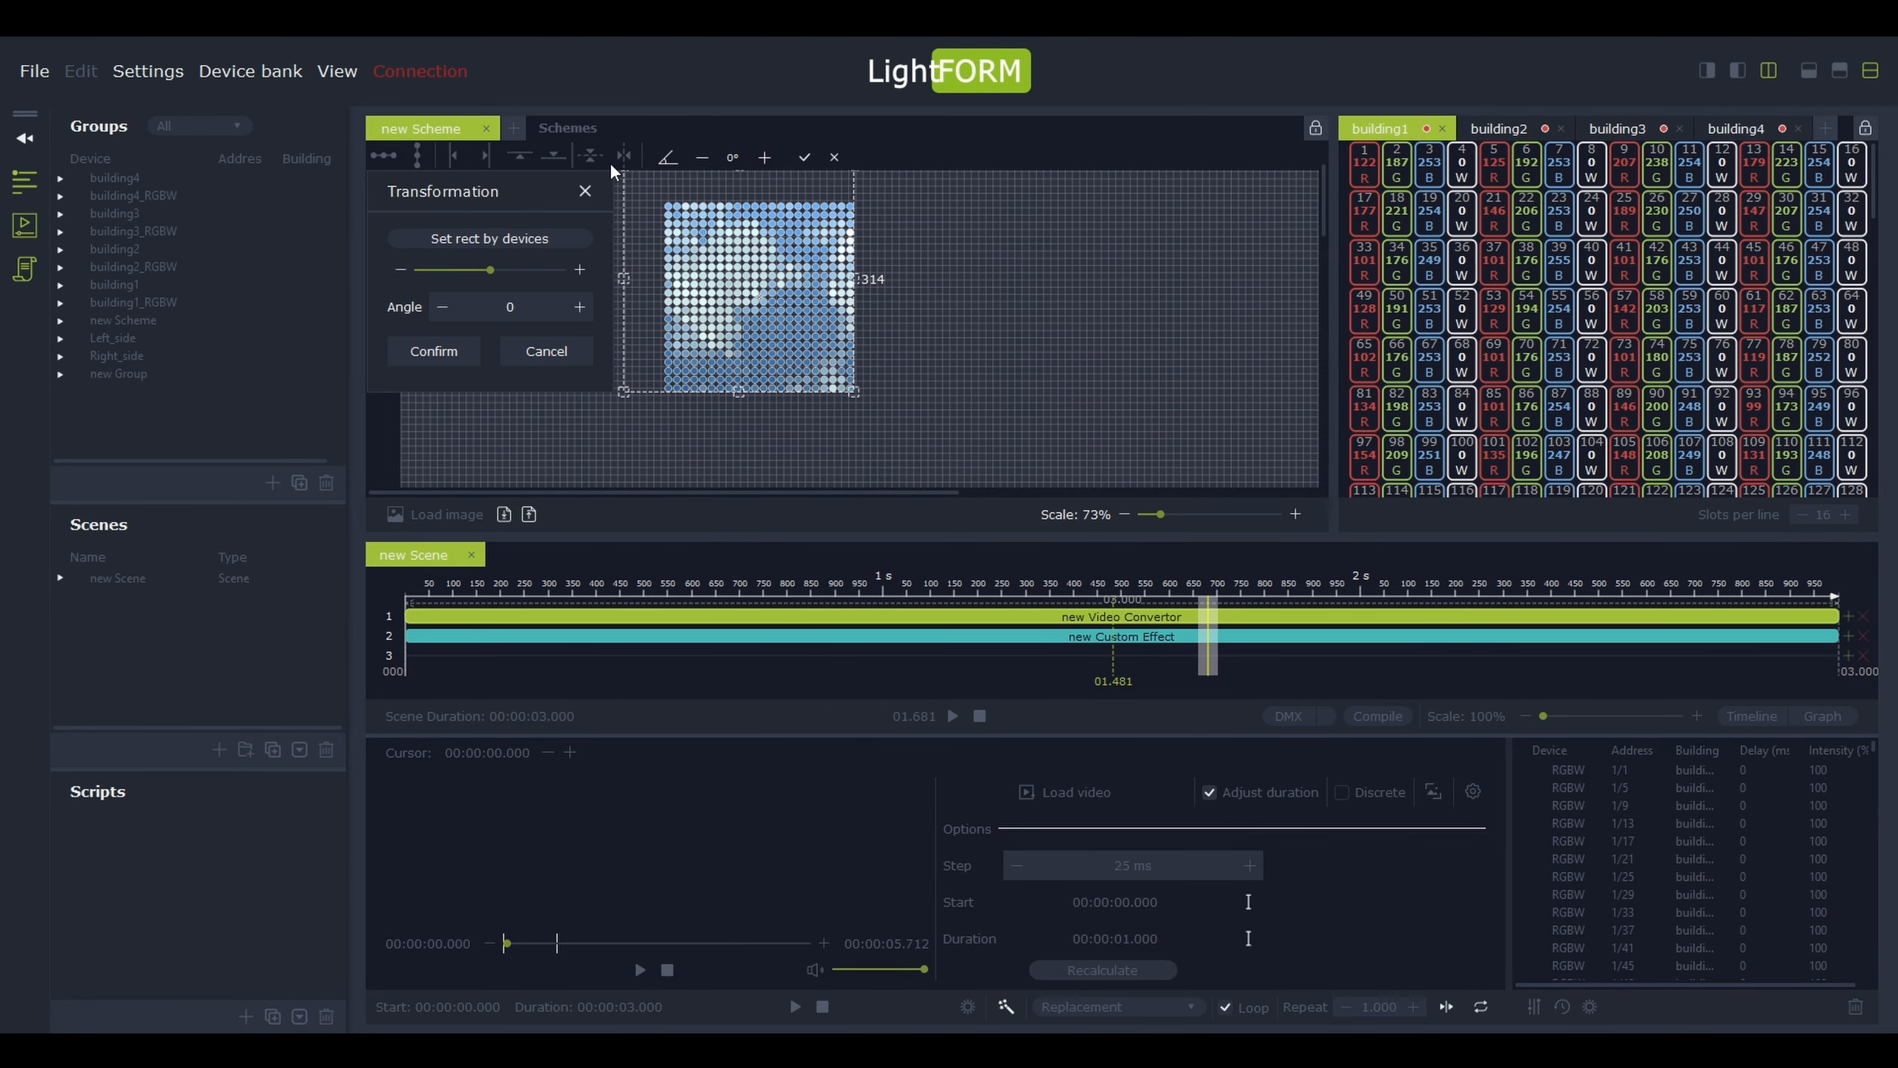
click(436, 345)
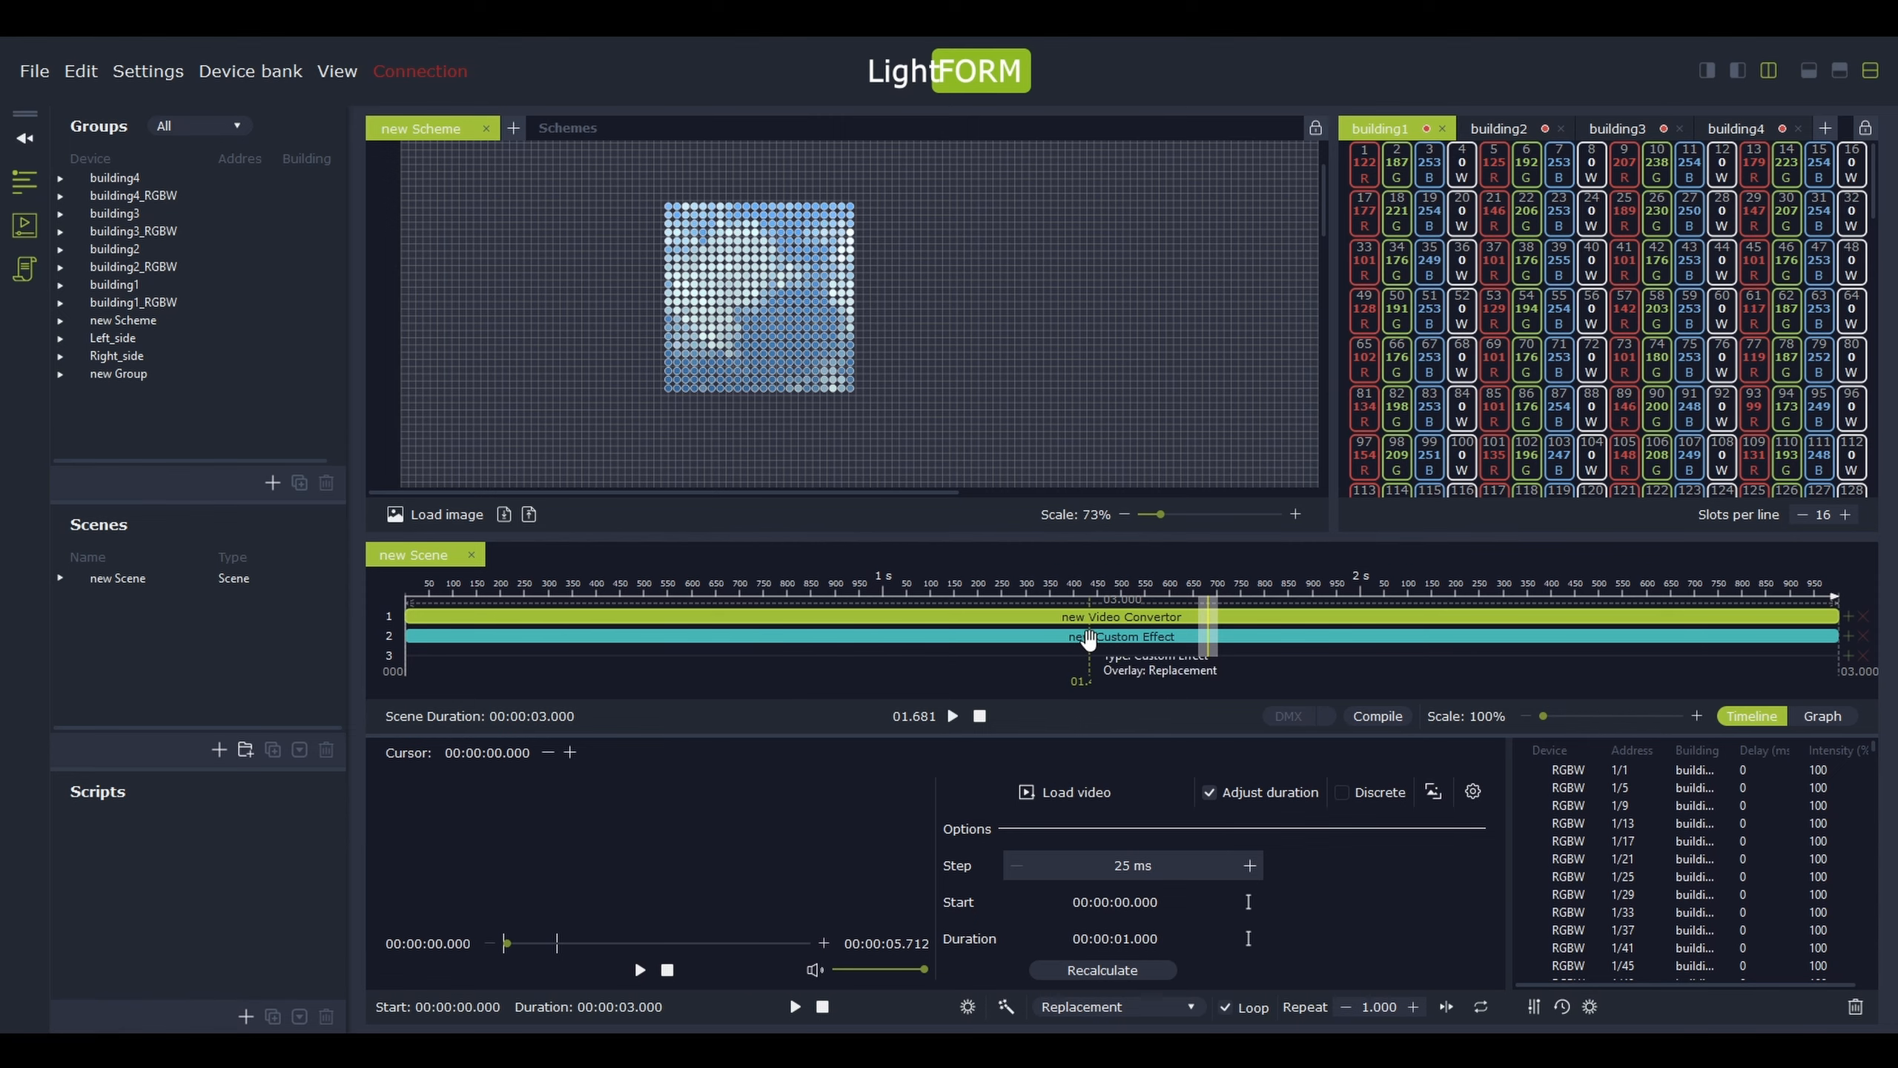
Delete the custom effect subscene from the timeline, keeping only the video converter
right_click(1087, 639)
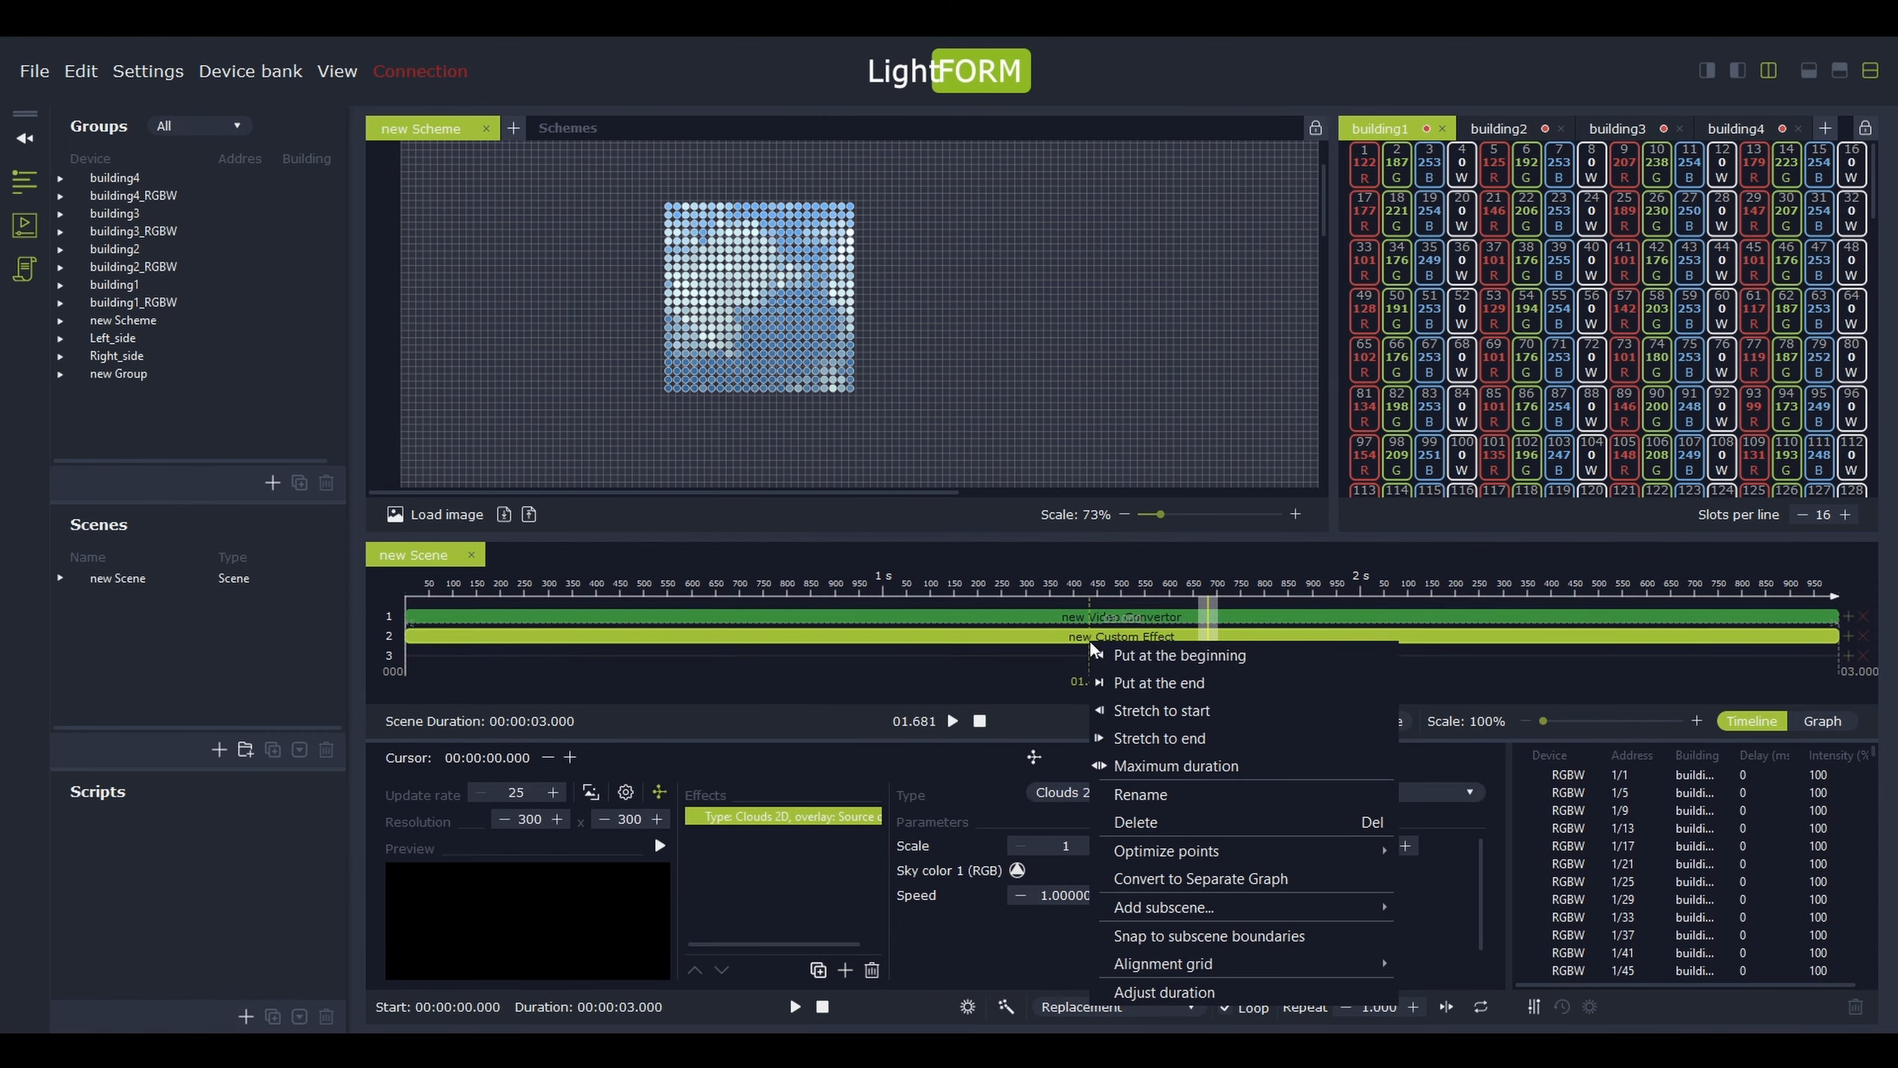
click(1185, 826)
click(1090, 676)
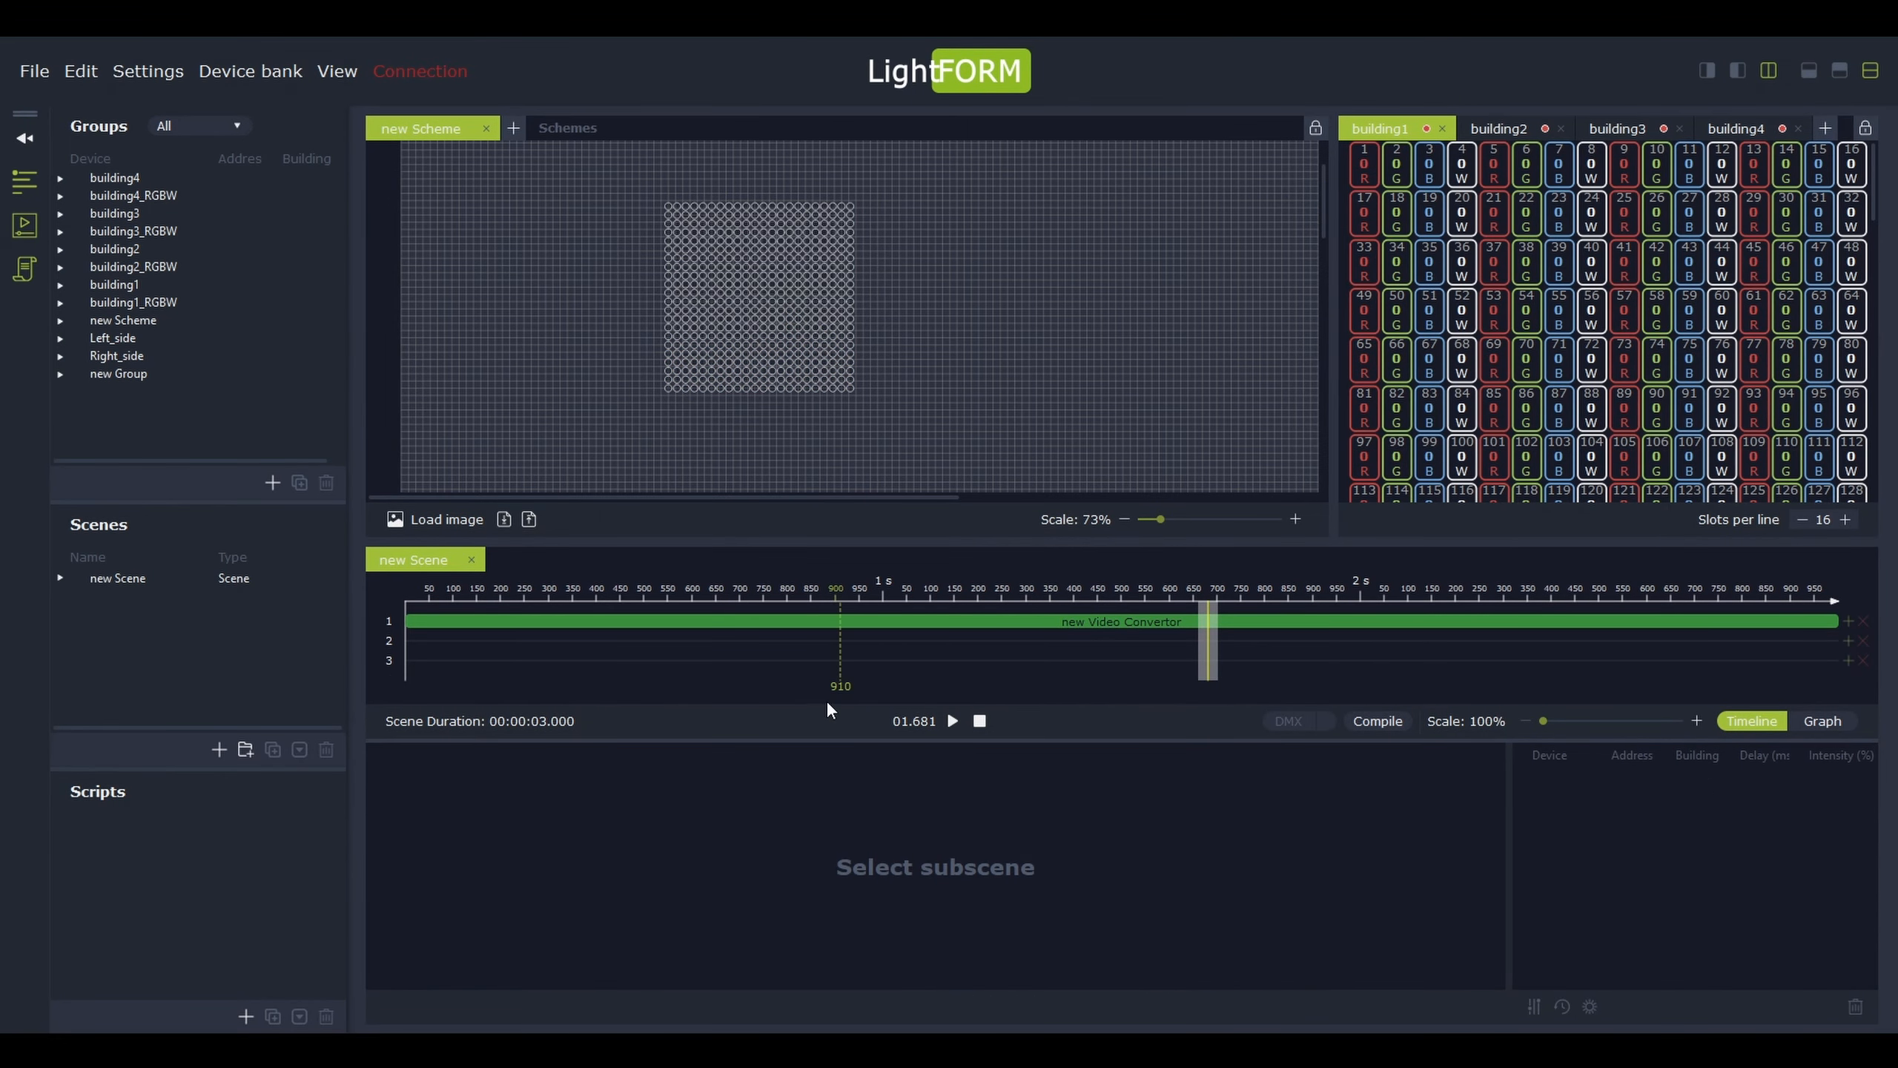
Recalculate the video converter and play both the fire video and the scene
click(805, 621)
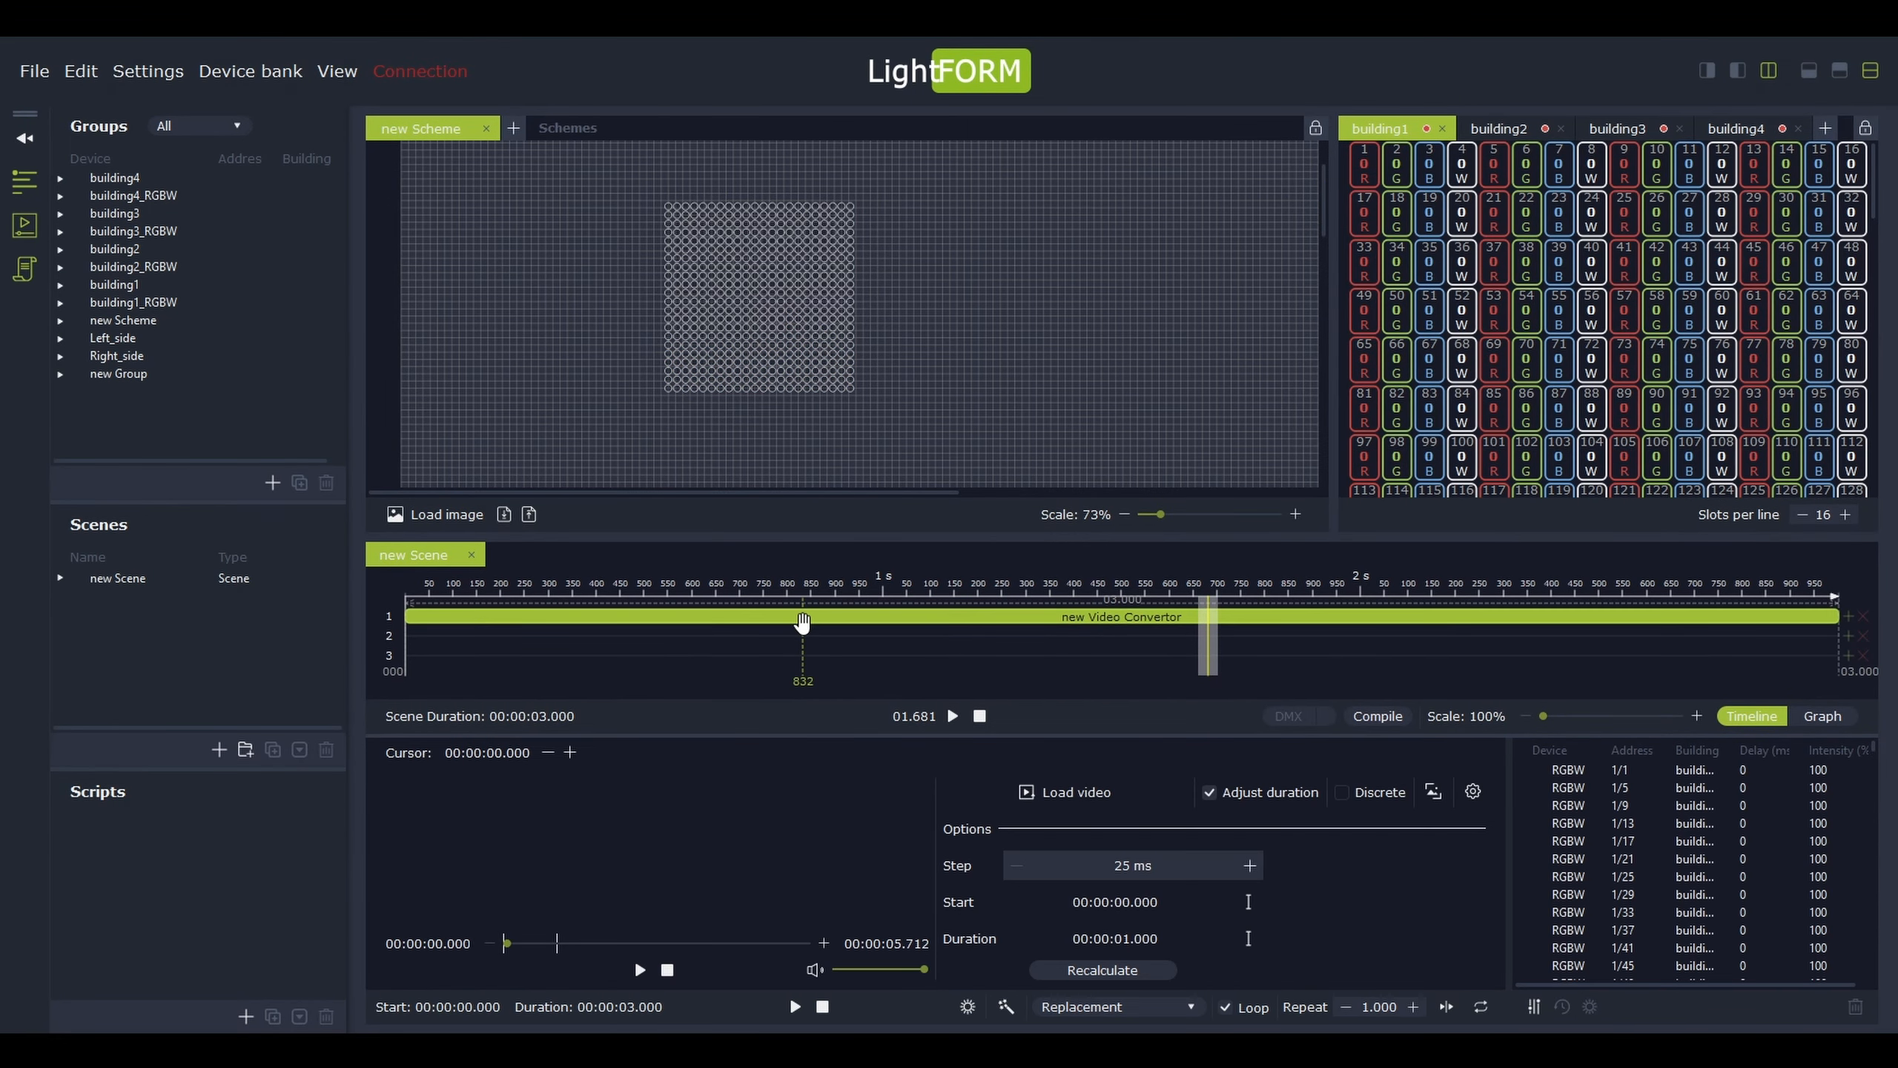
click(1075, 969)
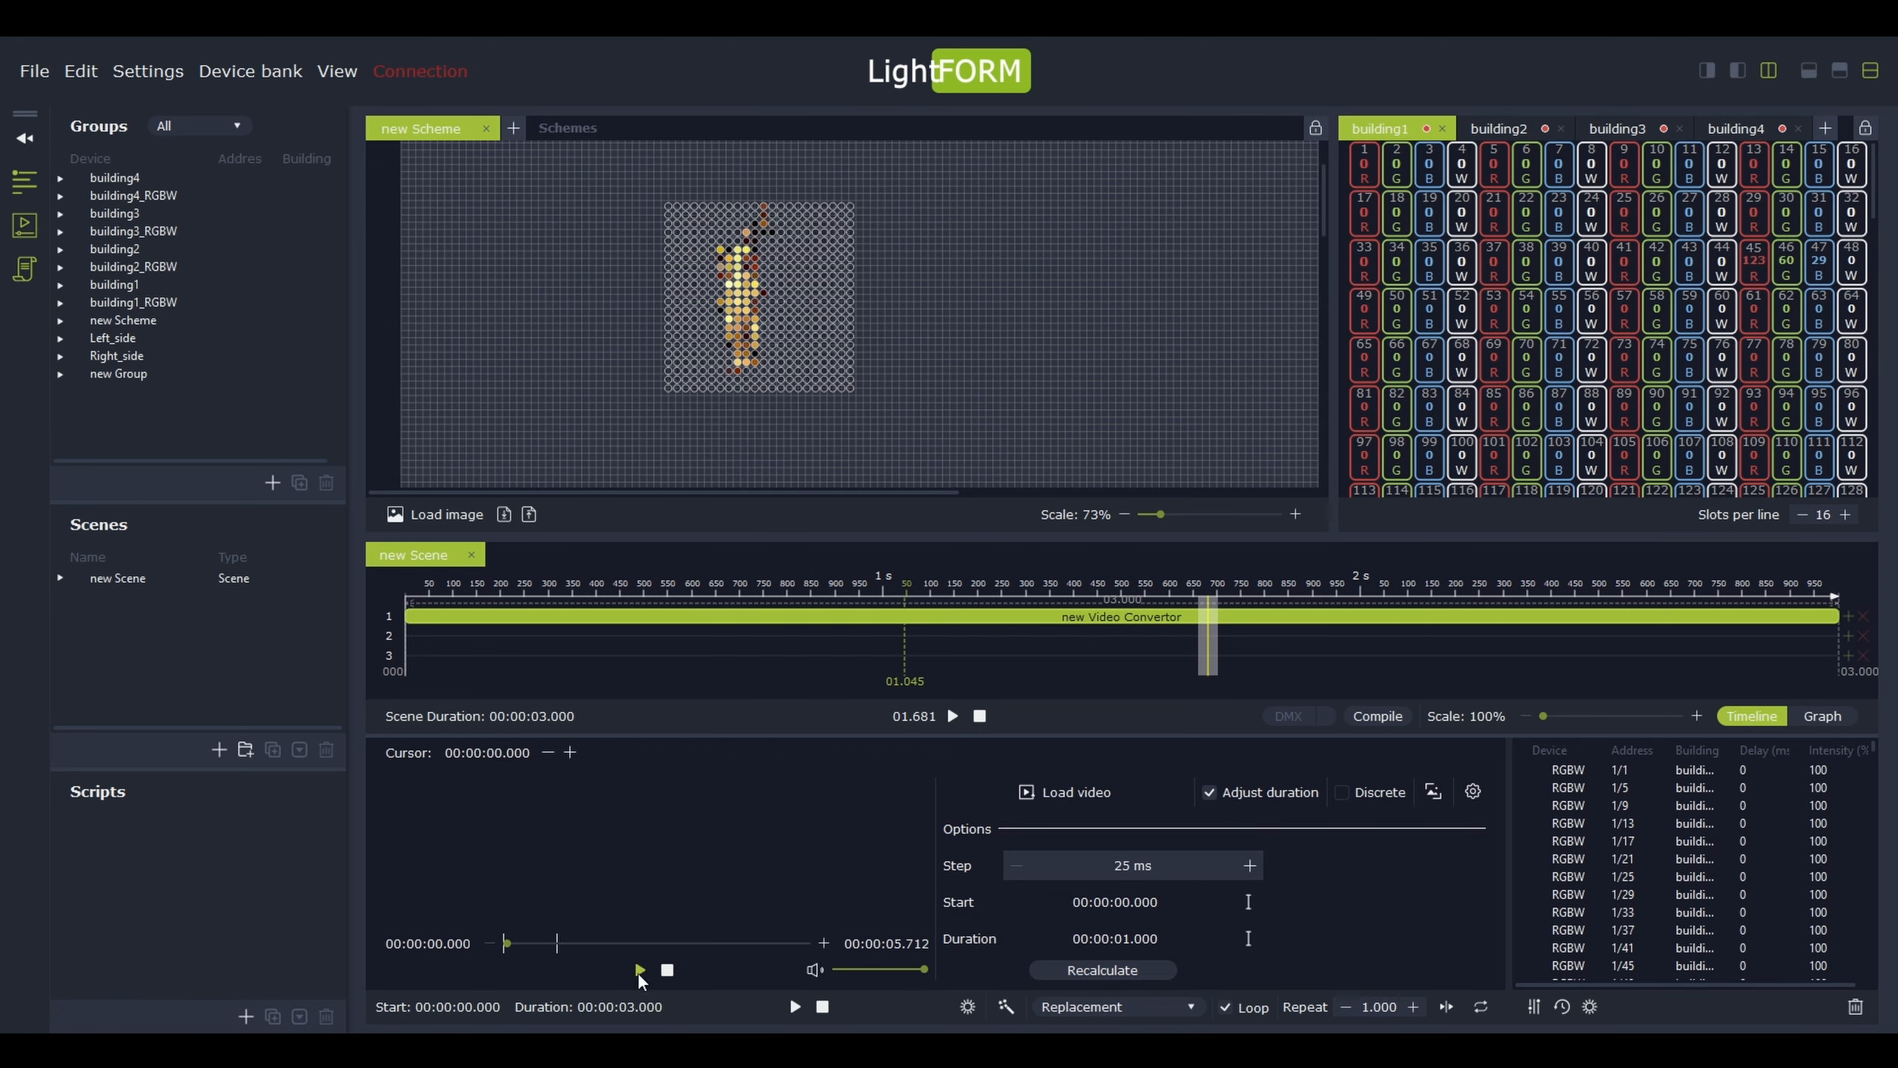
click(640, 969)
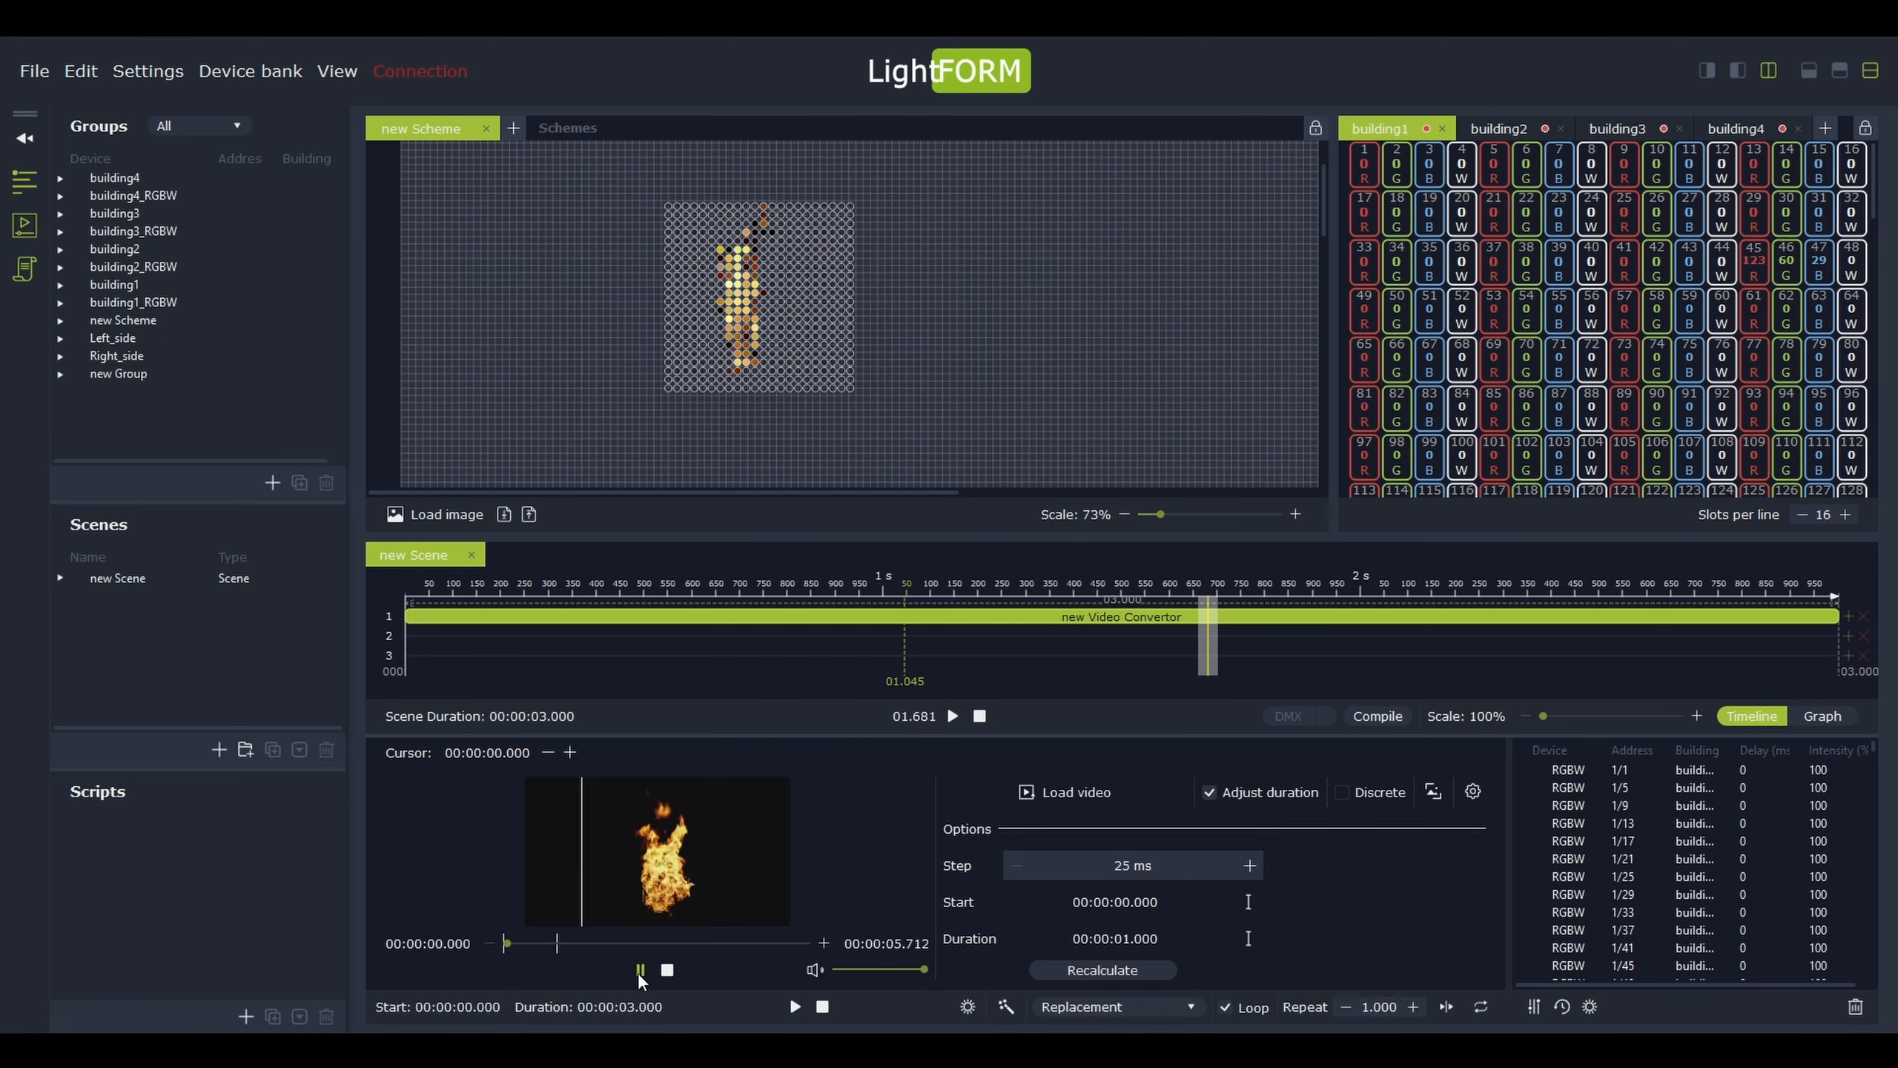
click(956, 719)
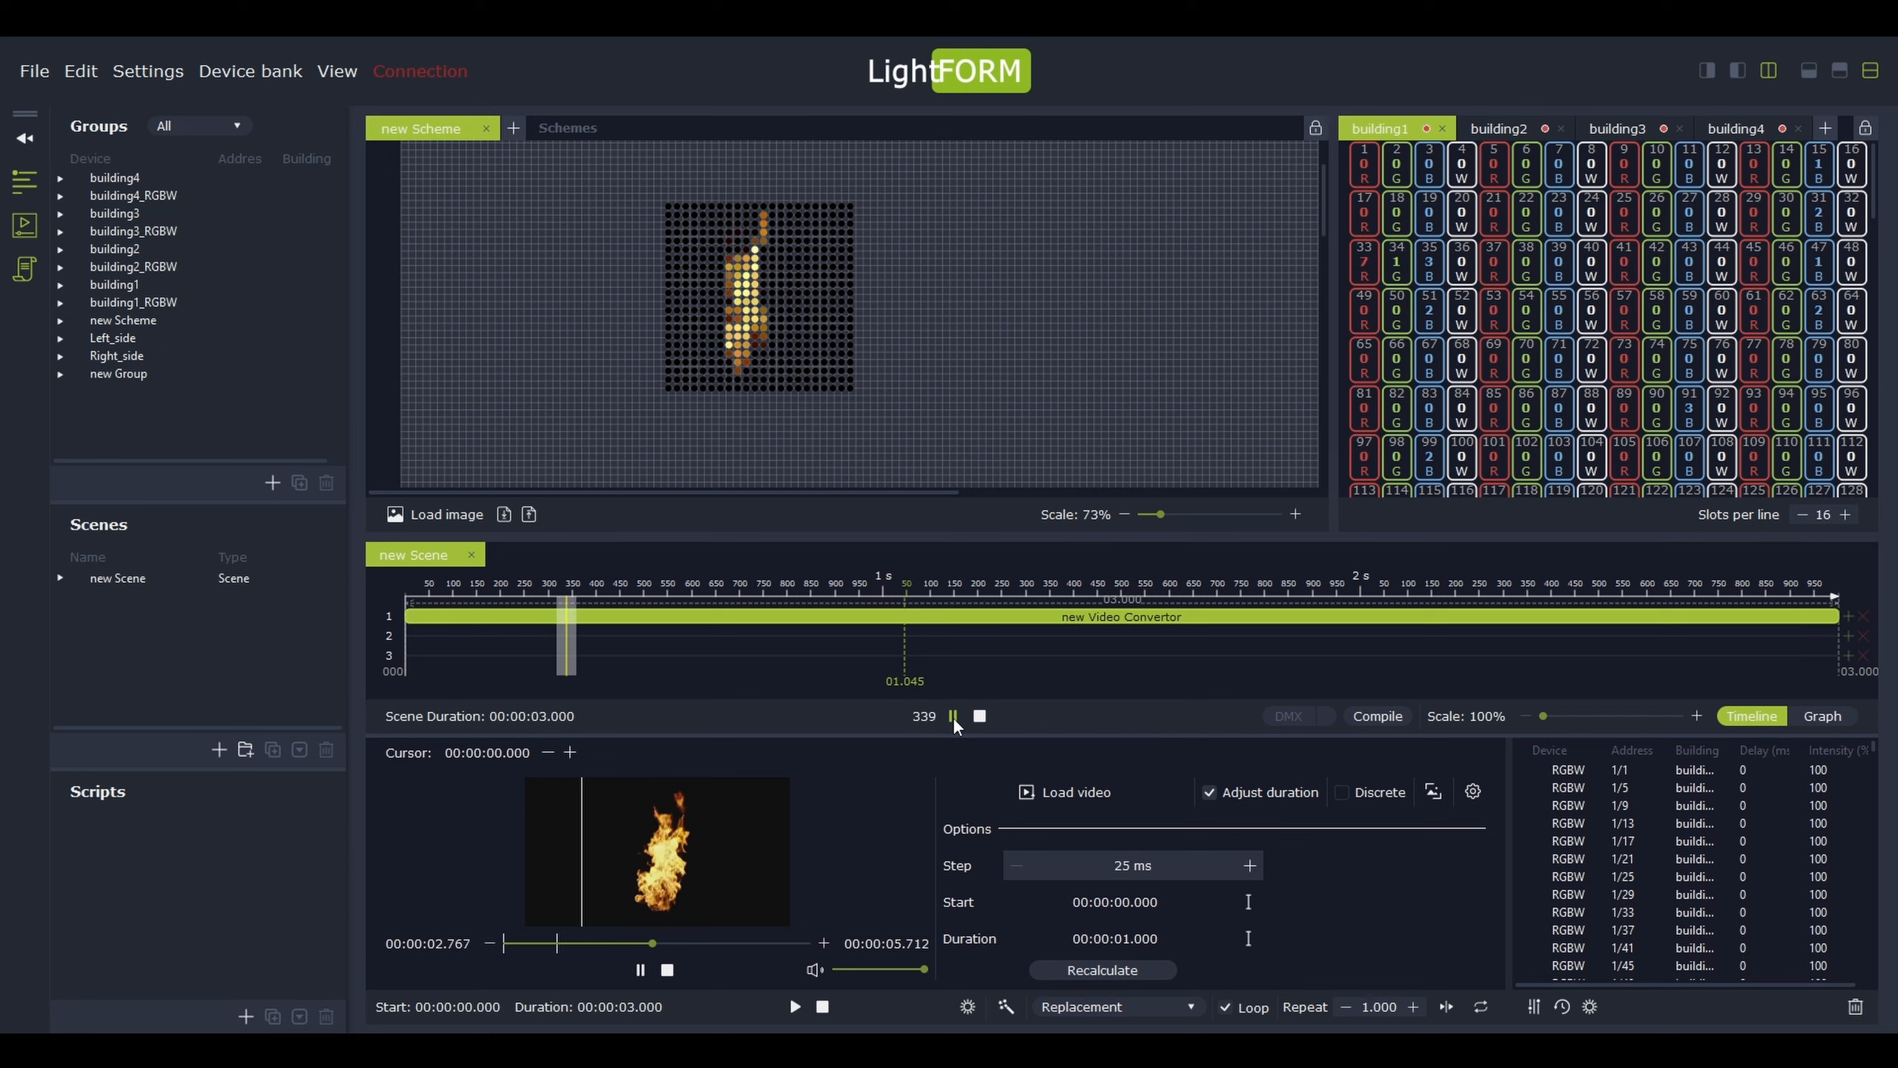
Fit the video's transformation rectangle to the devices and recalculate the video converter
click(1432, 792)
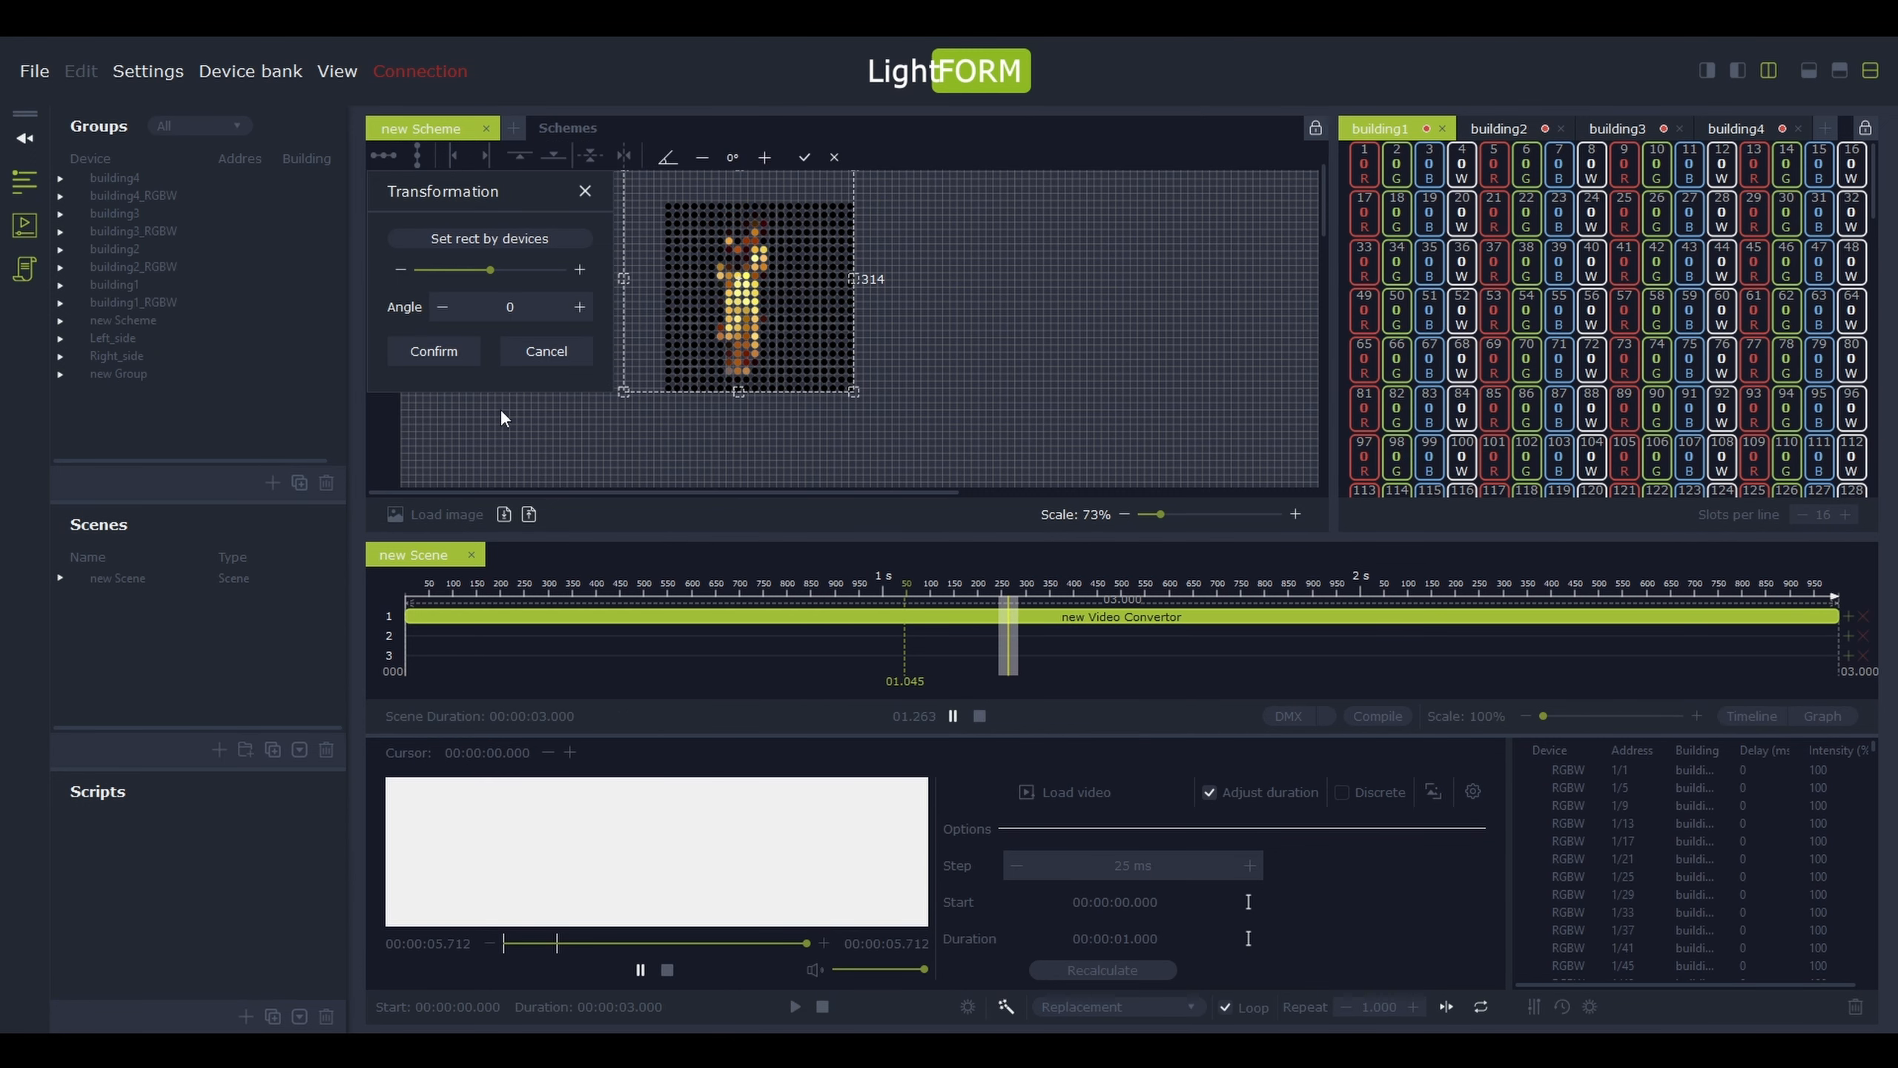
click(451, 238)
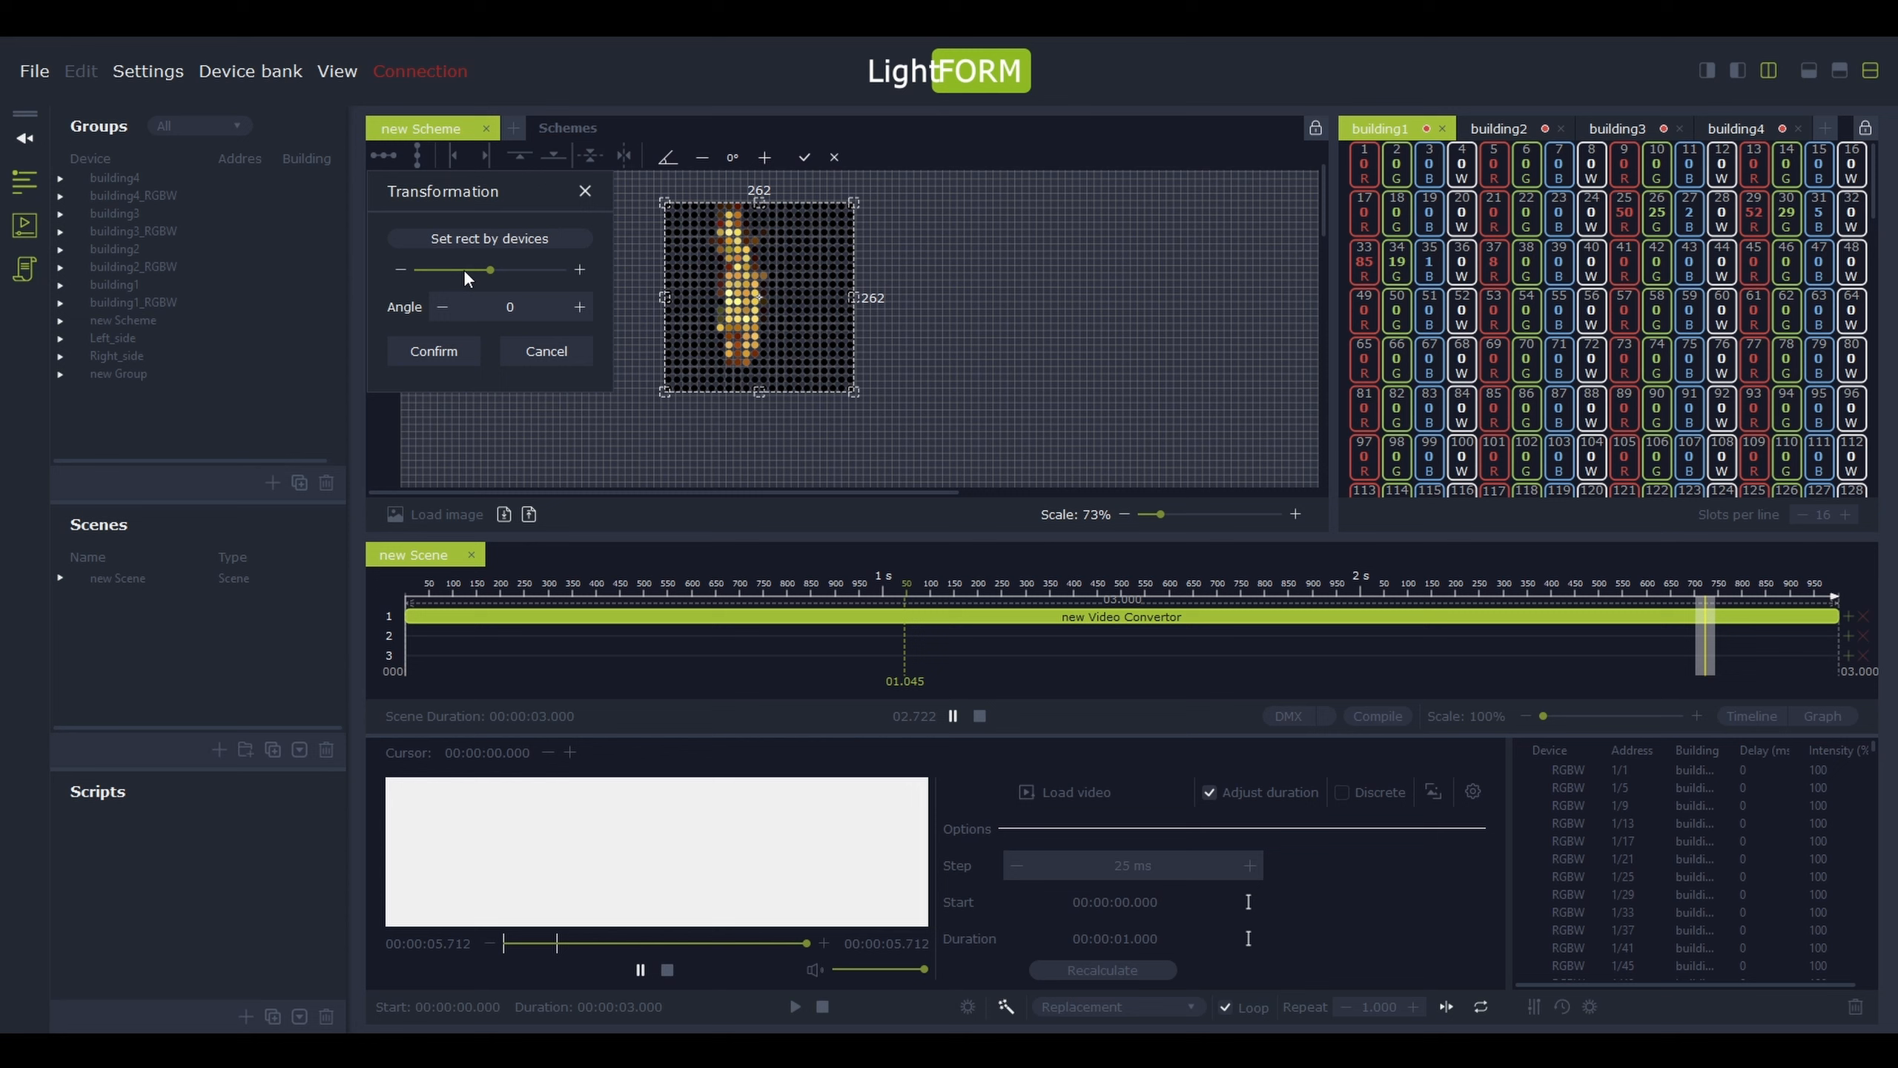
click(444, 354)
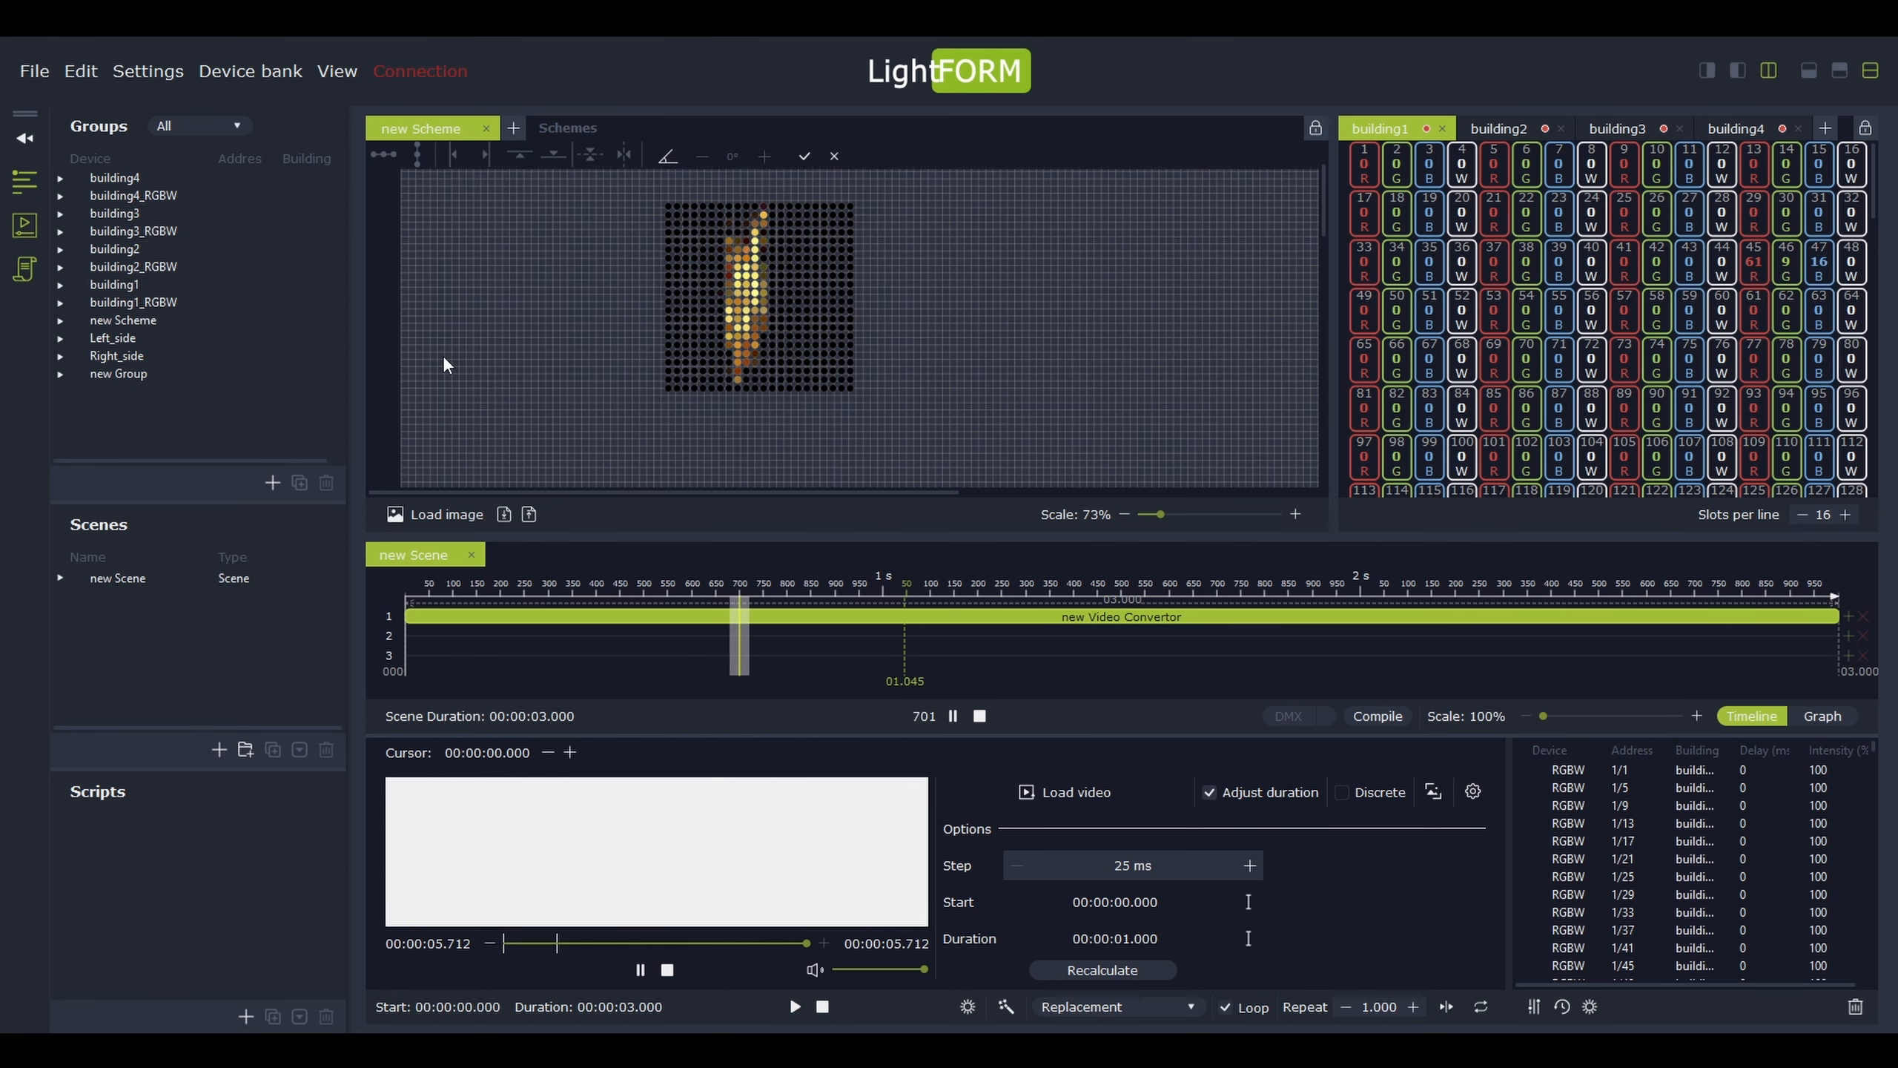
click(954, 716)
click(1126, 973)
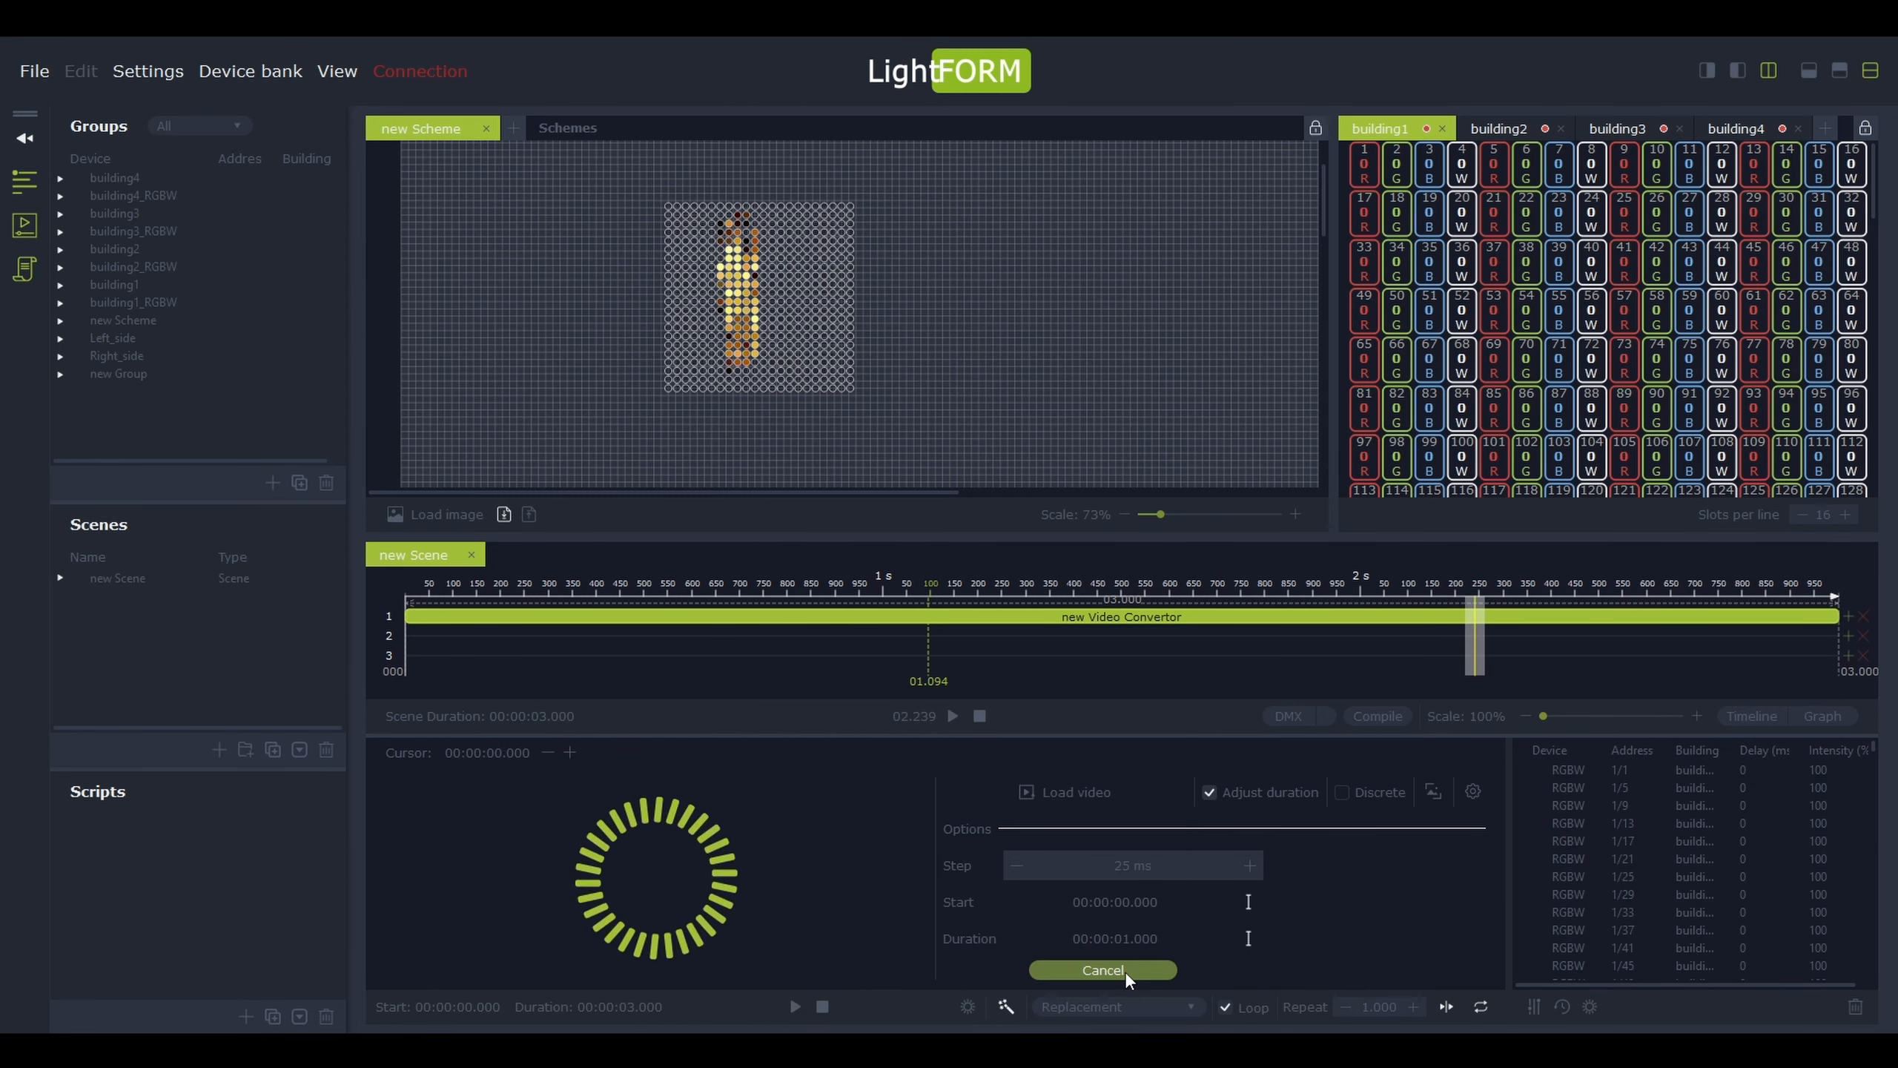
Play the scene alongside the source video to compare the recalculated fire animation
click(952, 716)
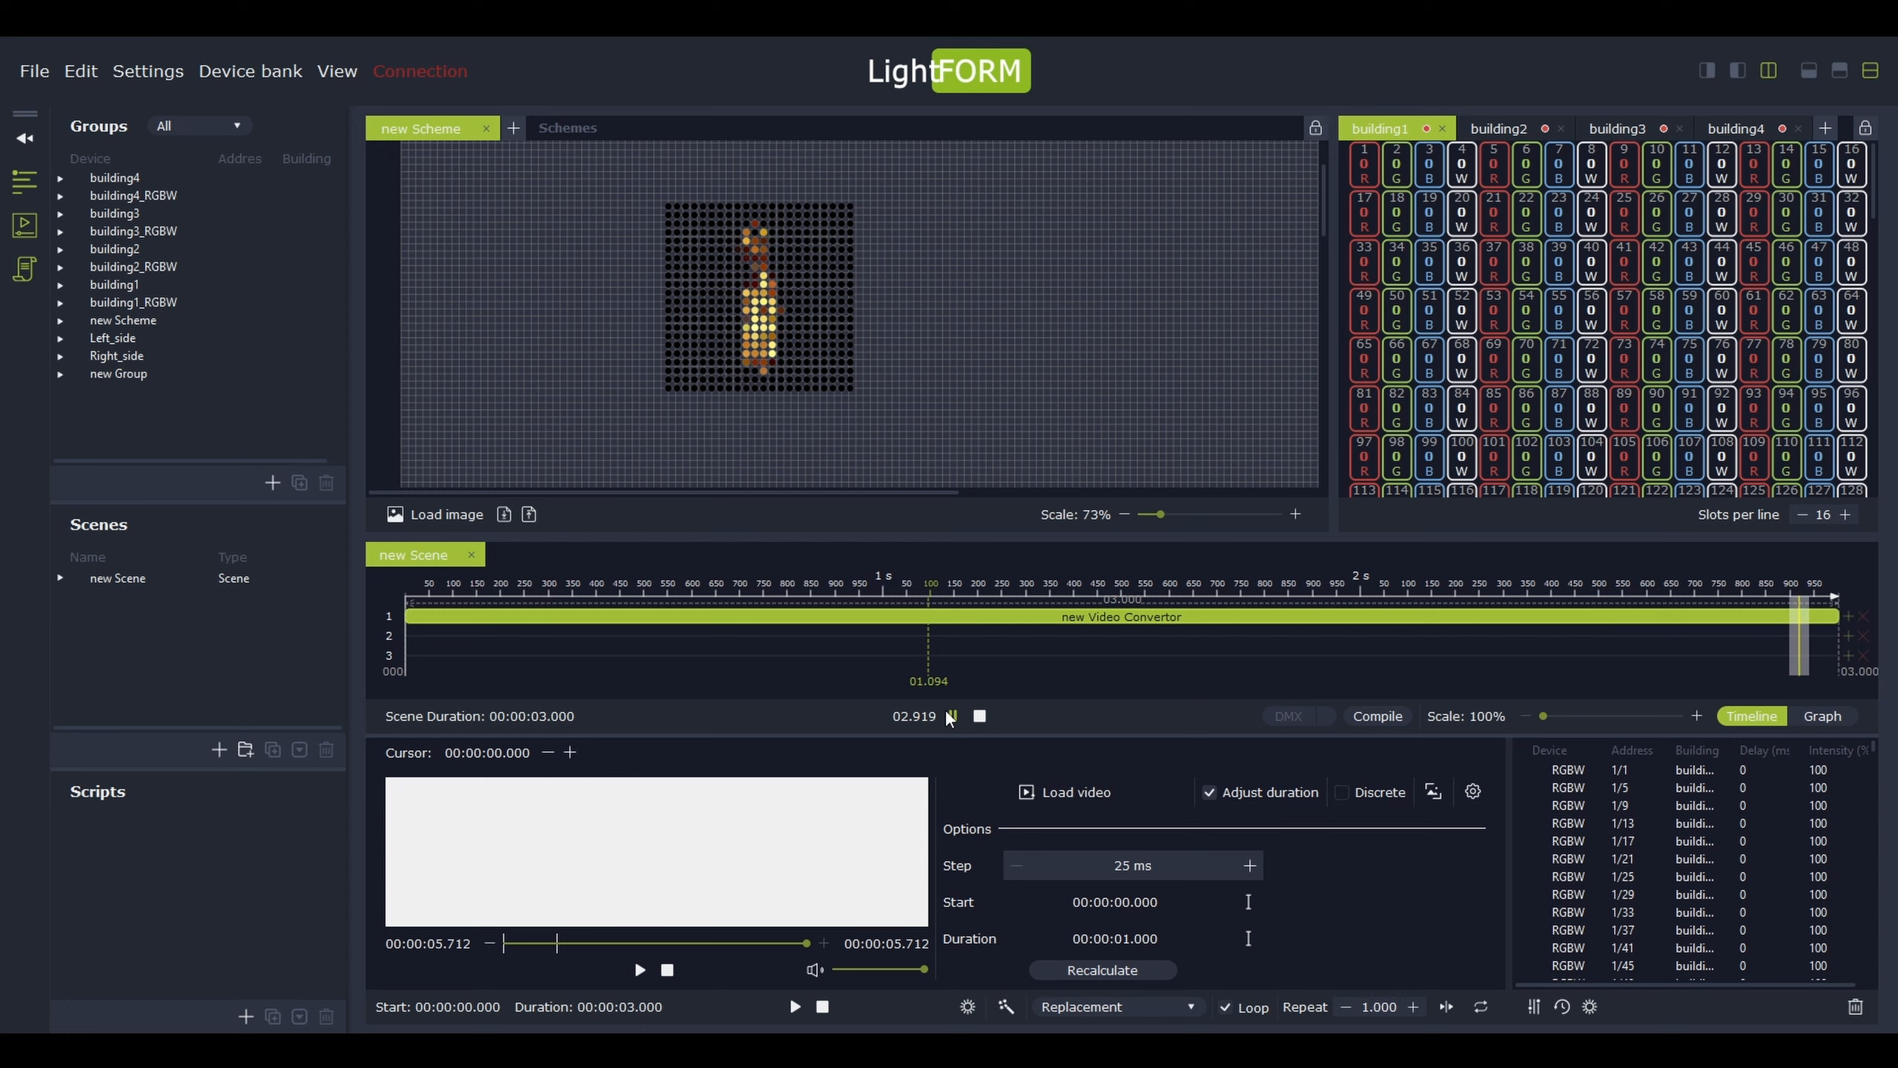
click(640, 970)
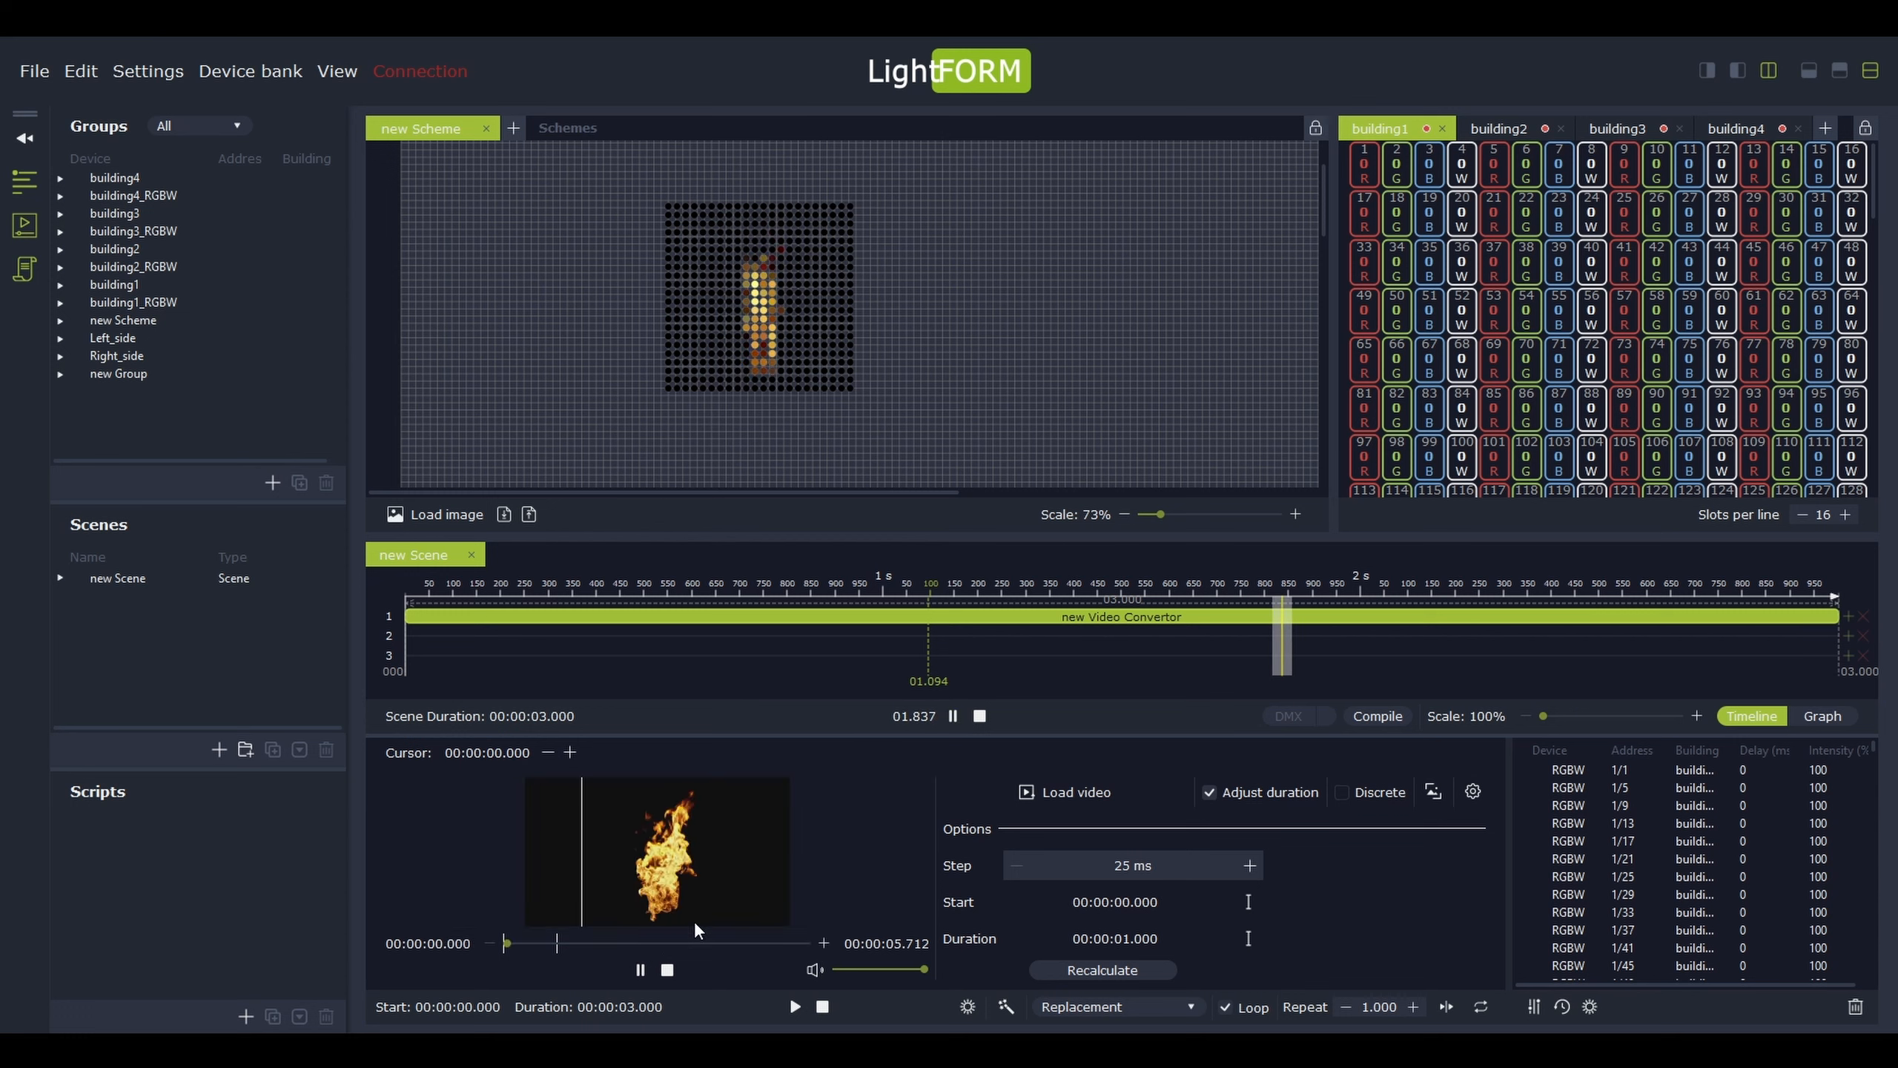
click(953, 716)
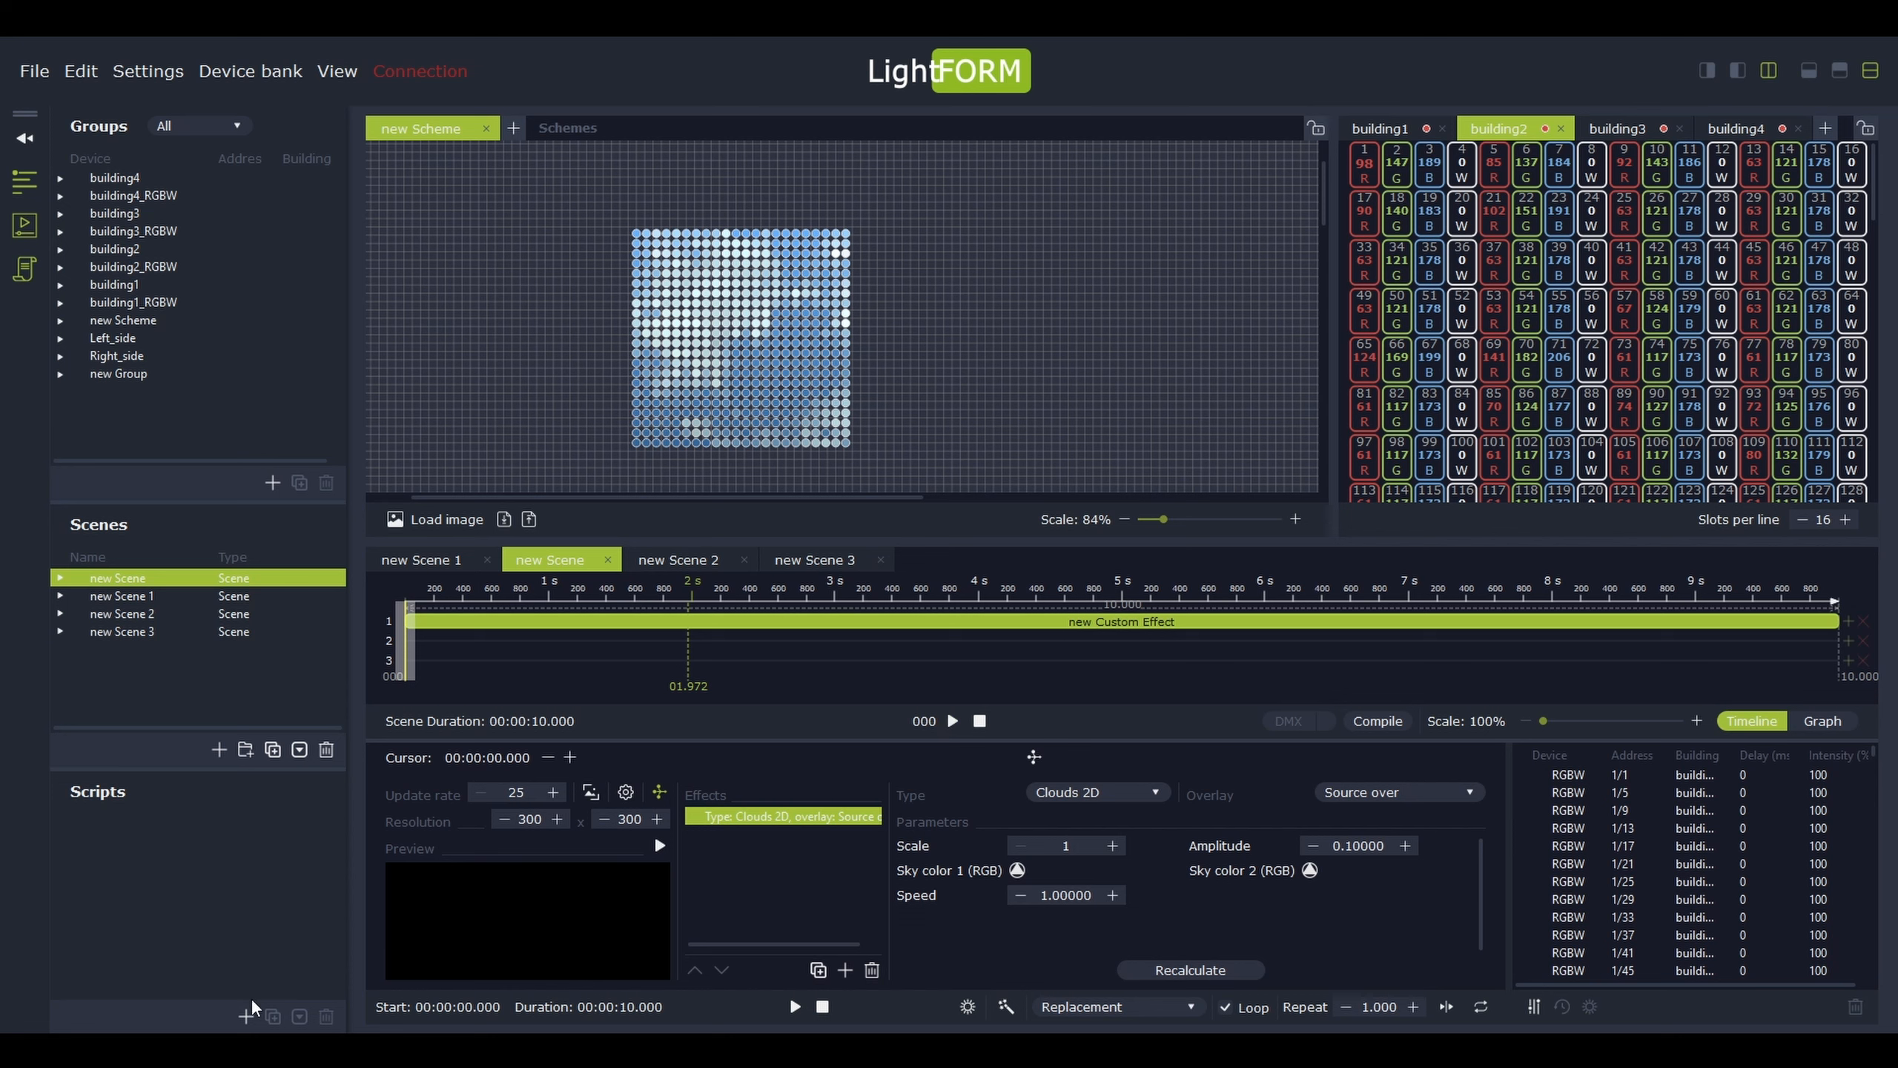
Create a new script and open it in the timeline editor
click(246, 1016)
double_click(166, 820)
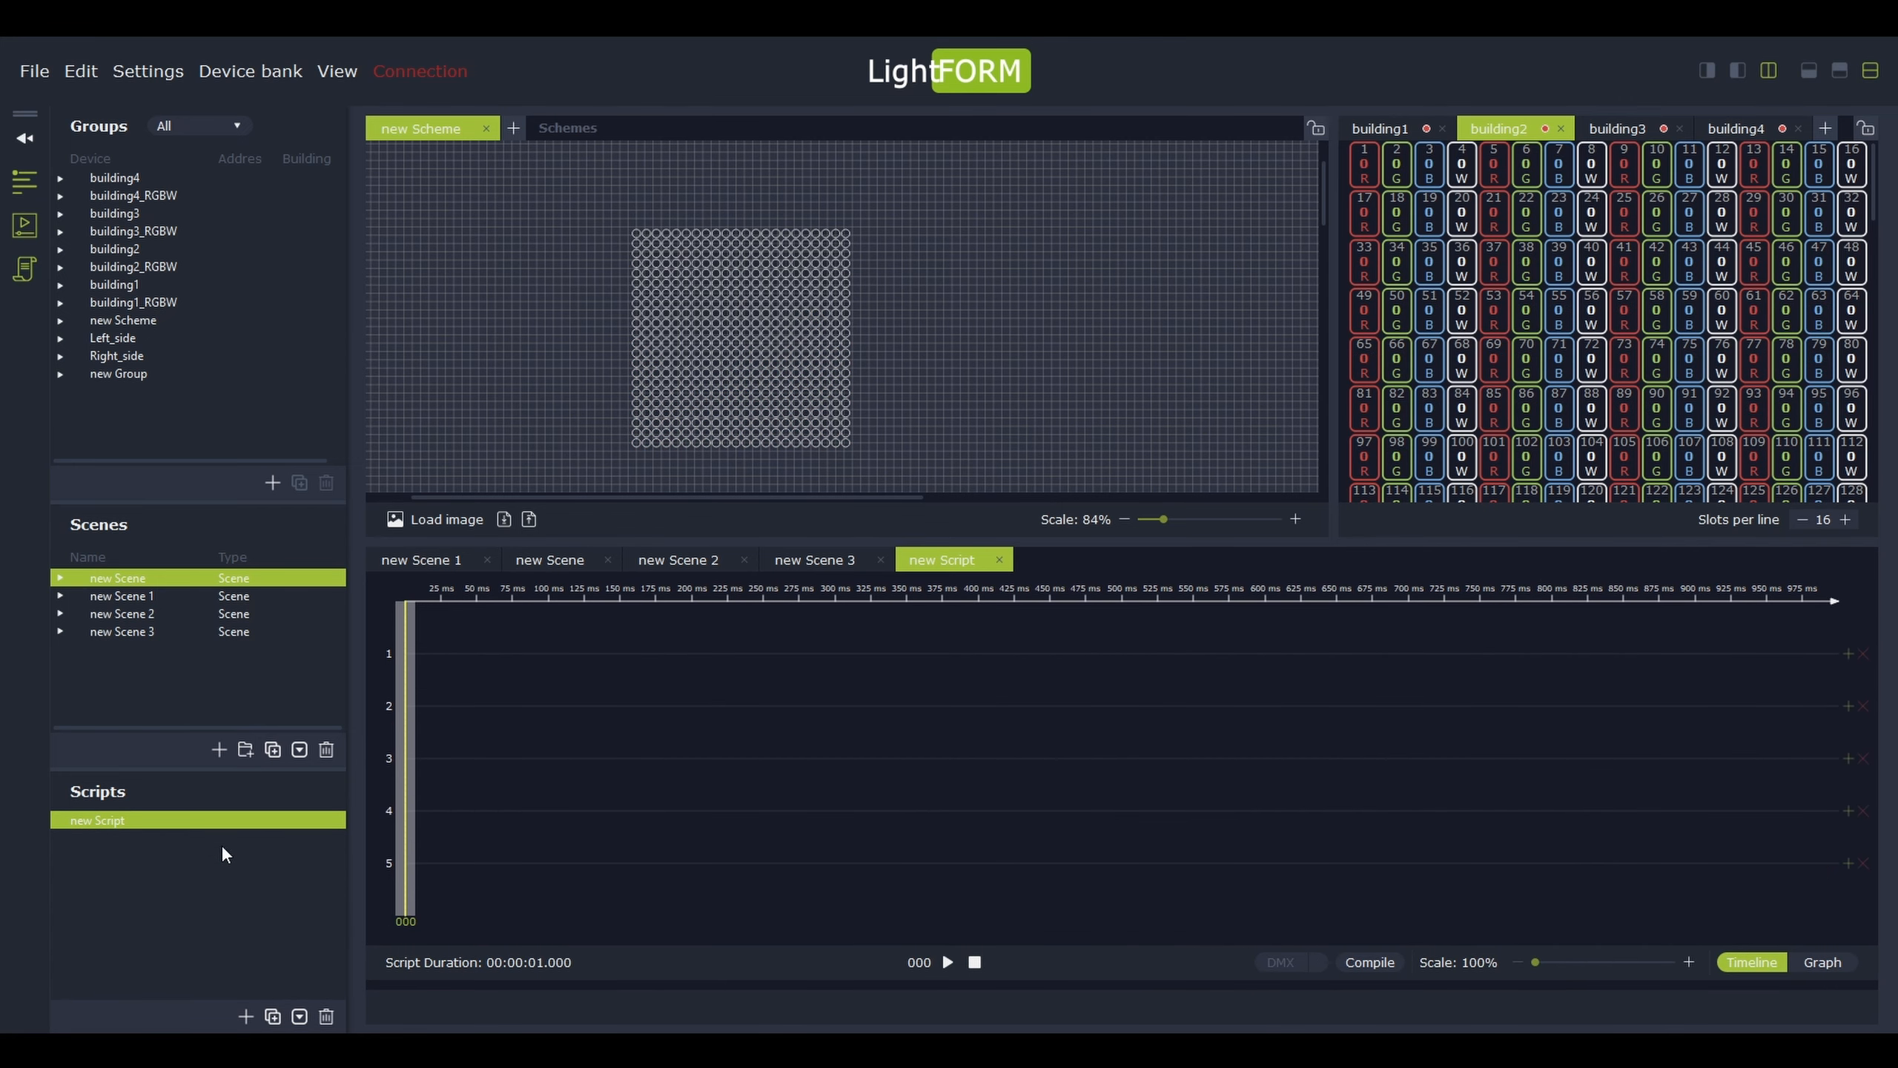
Set the script duration to 40 seconds, keeping the proportional option enabled
click(529, 959)
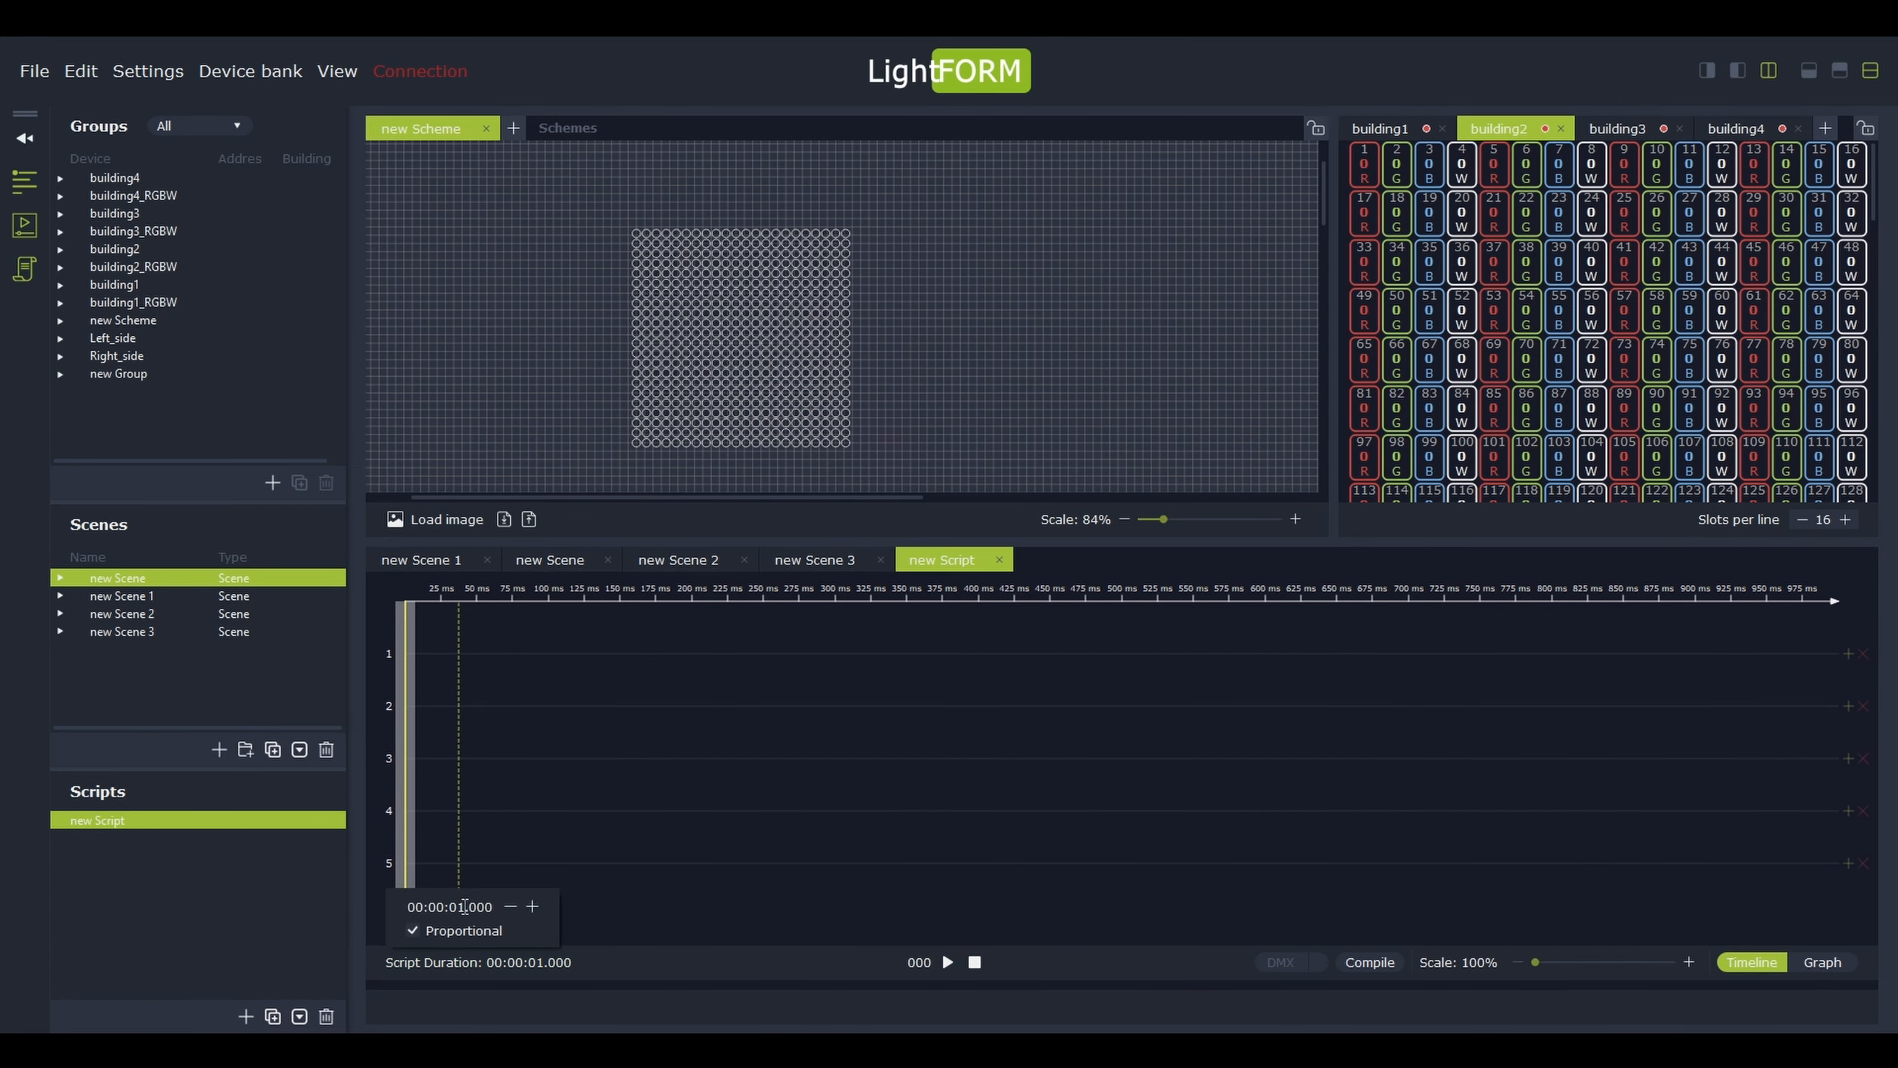
drag(465, 906, 452, 906)
text(40)
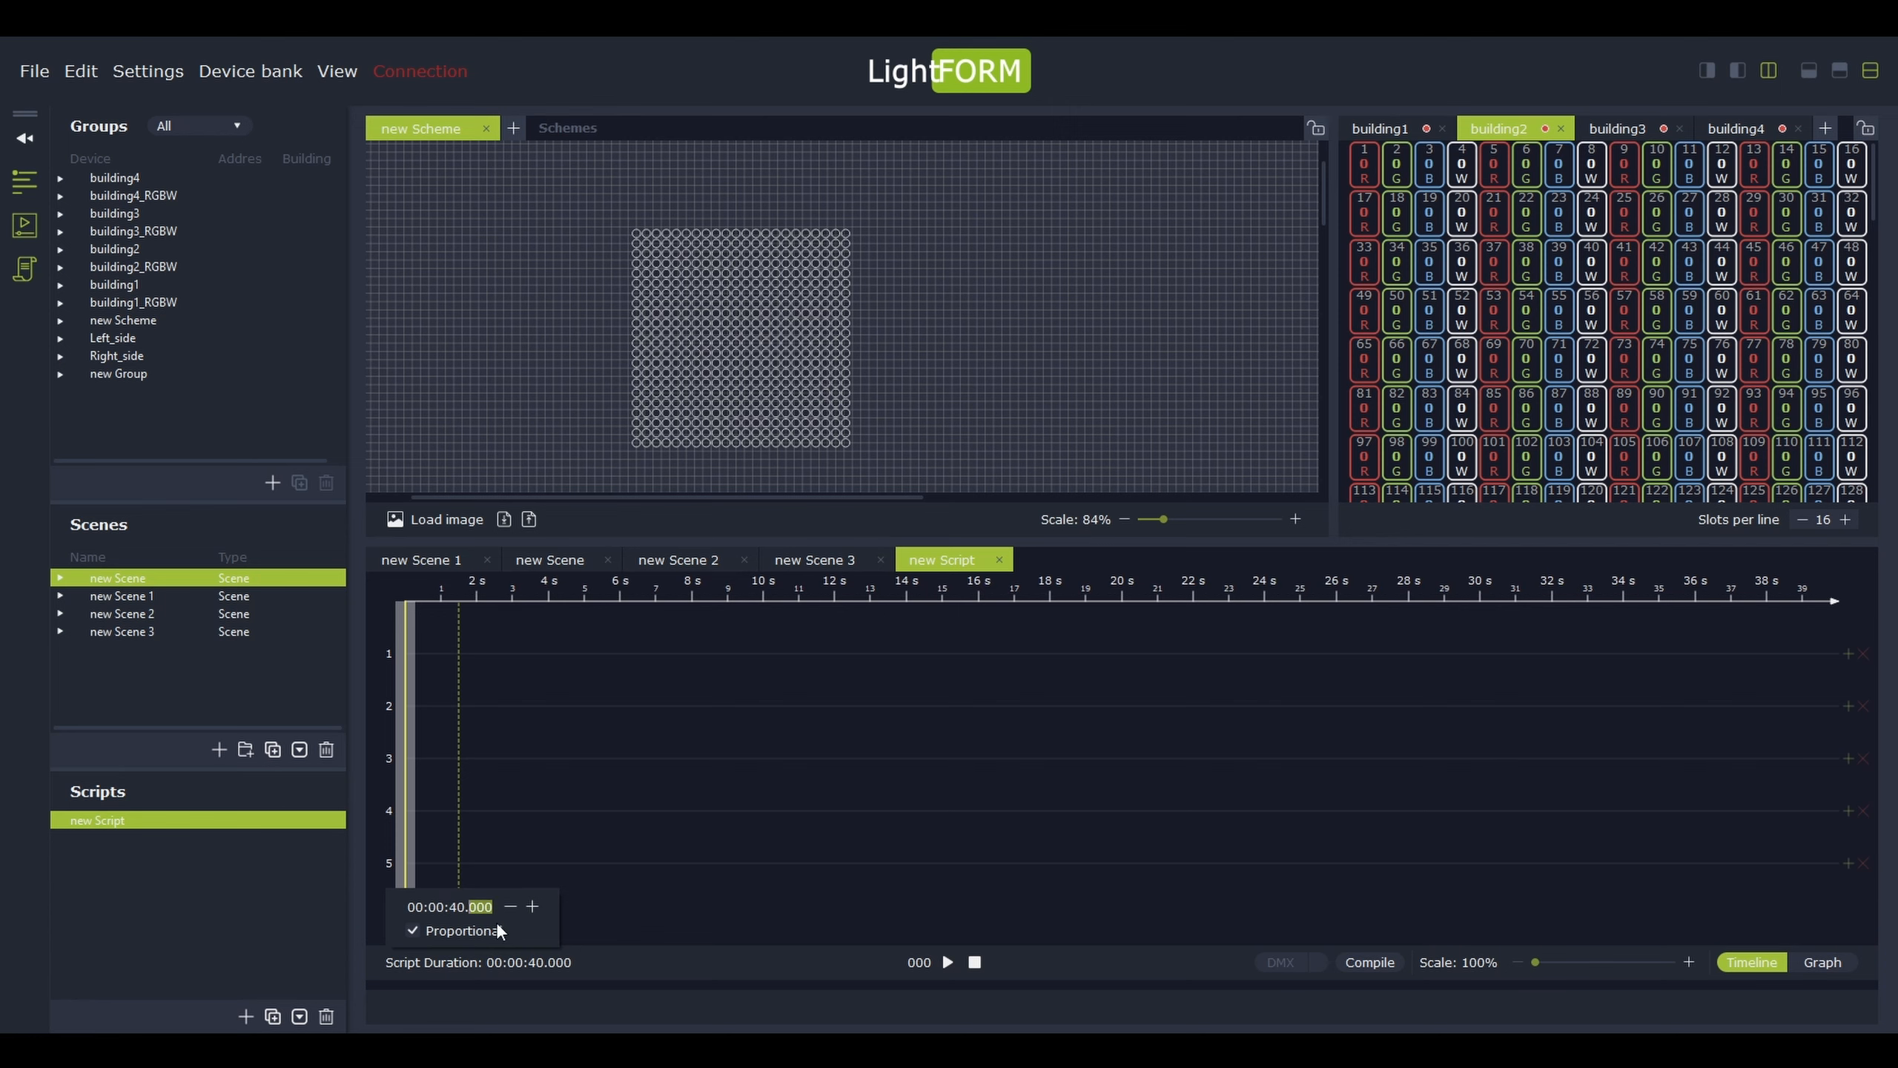
click(595, 953)
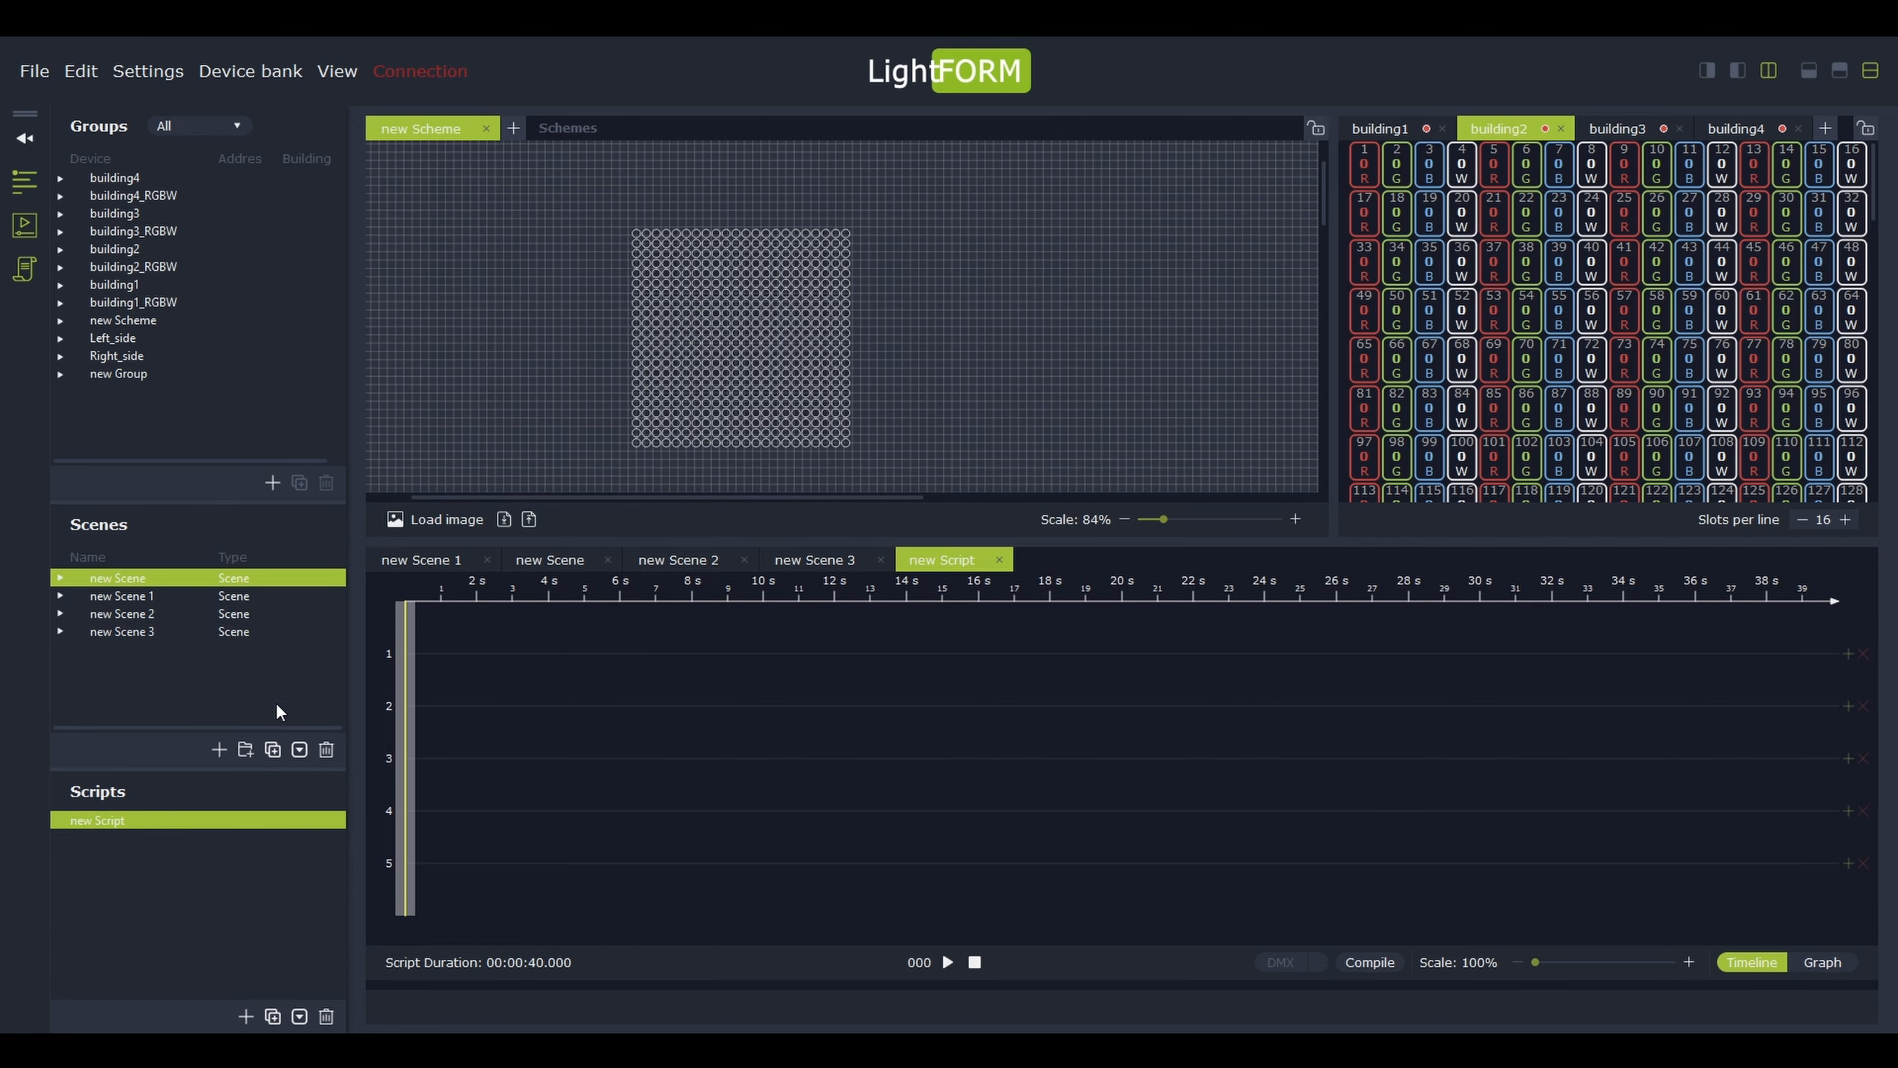
Place new Scene on track 1, new Scene 1 after it on track 2, and new Scene 2 followed by new Scene 3 on track 3
drag(184, 582, 448, 654)
drag(206, 596, 751, 694)
drag(165, 610, 918, 762)
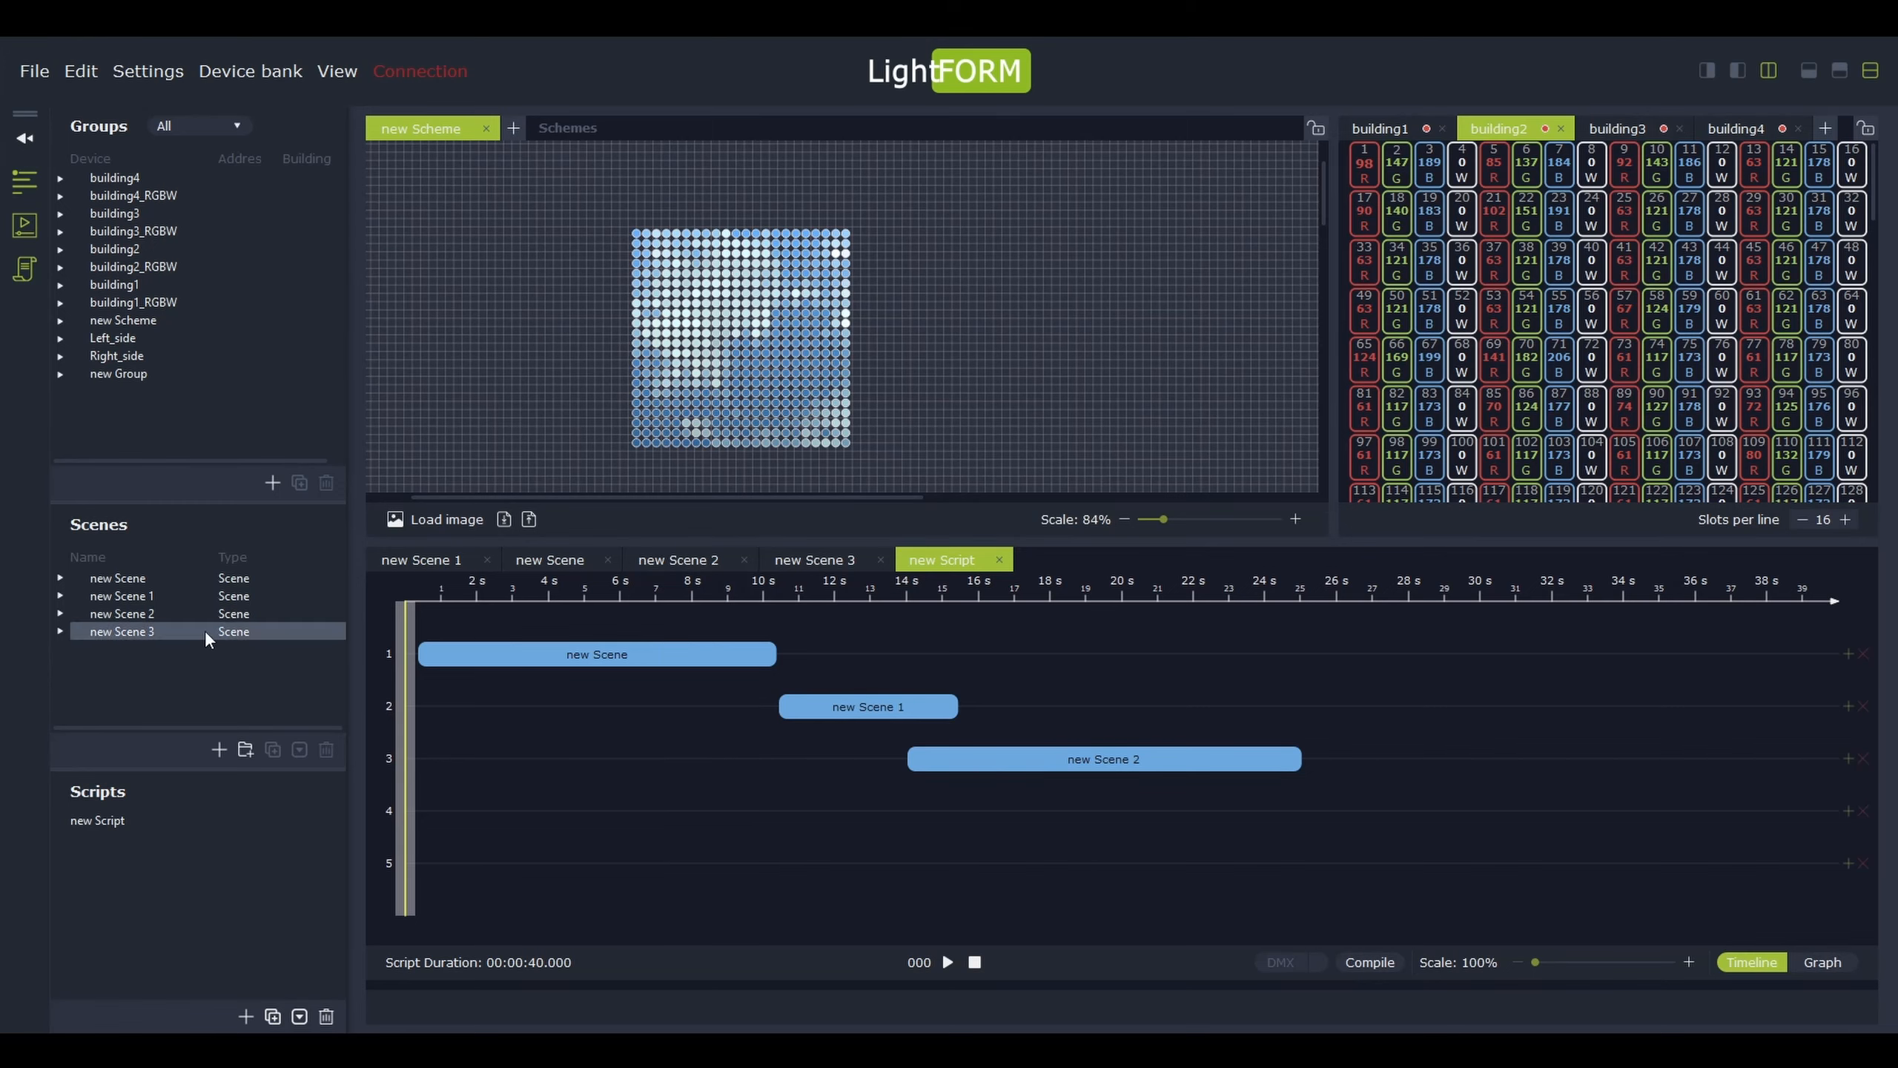
click(172, 632)
drag(172, 631, 1315, 767)
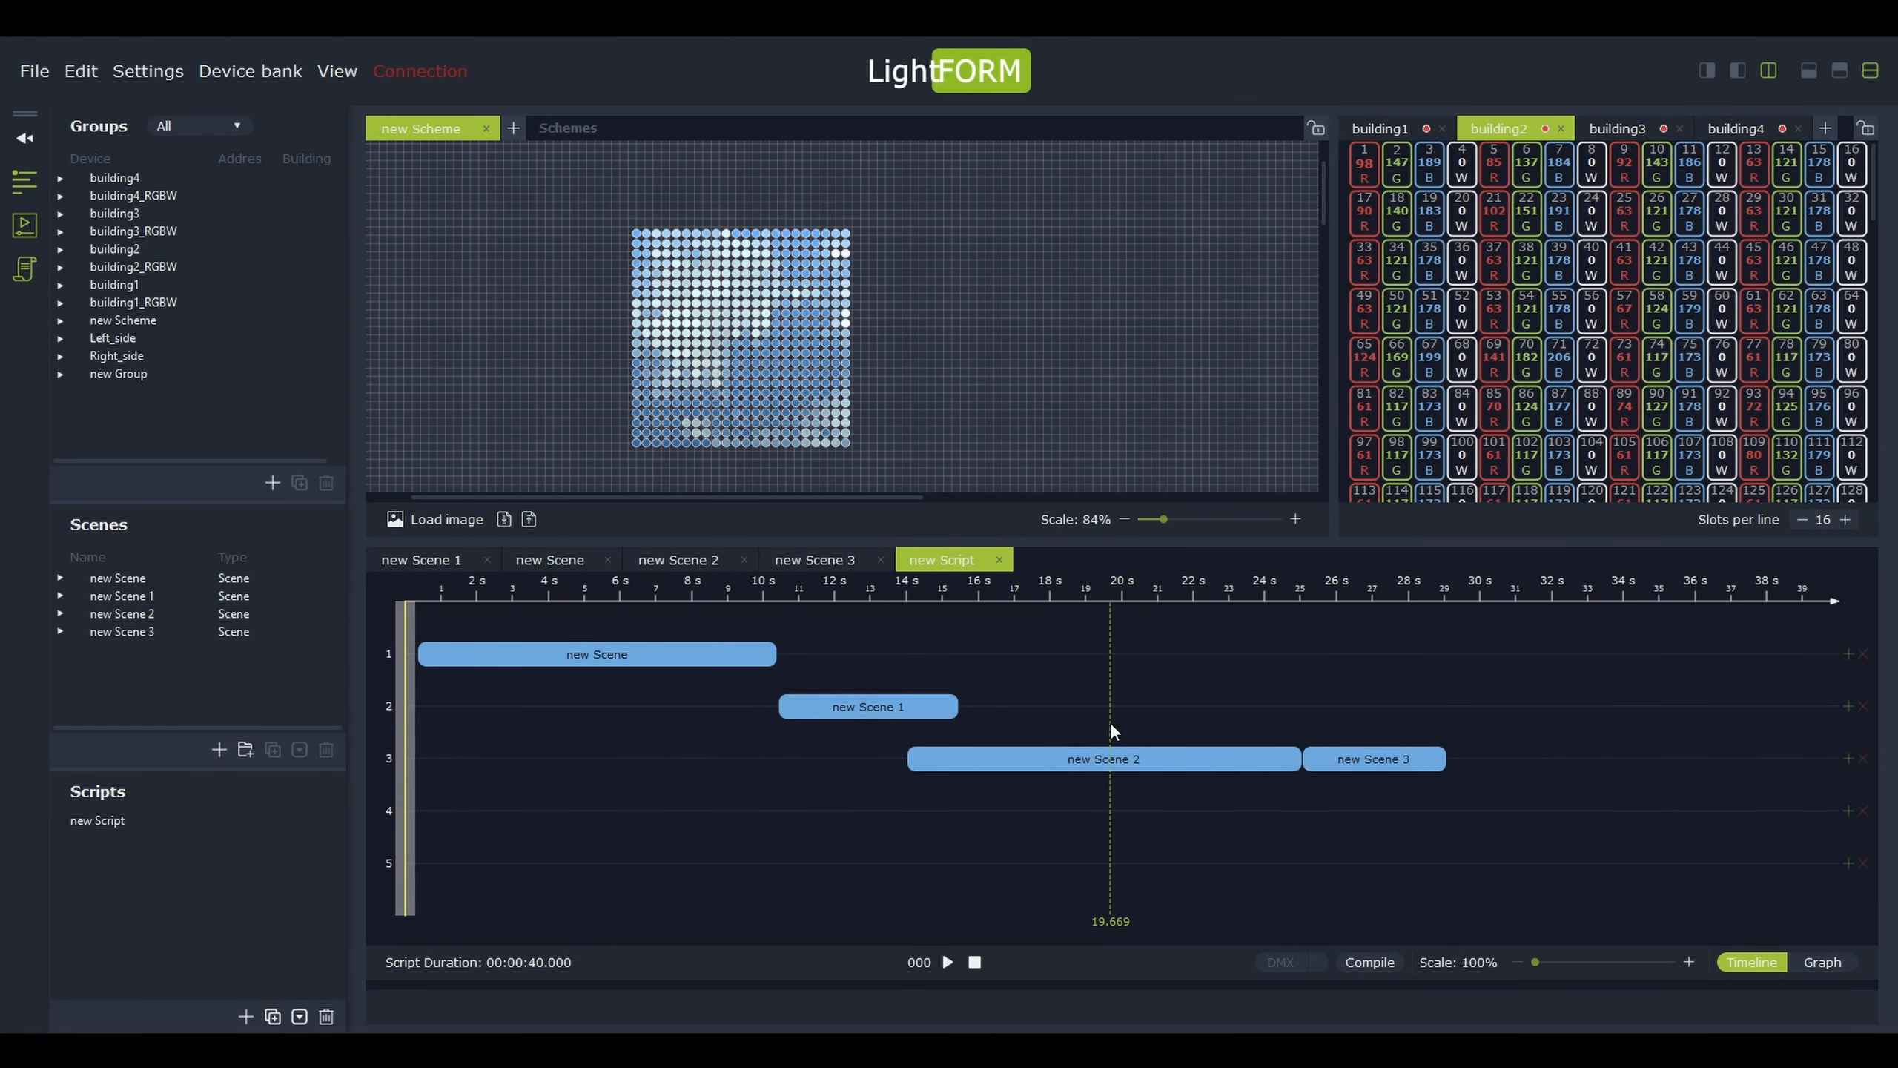
Examine the overlay modes available for the new Scene block on track 1 without changing its setting
click(635, 653)
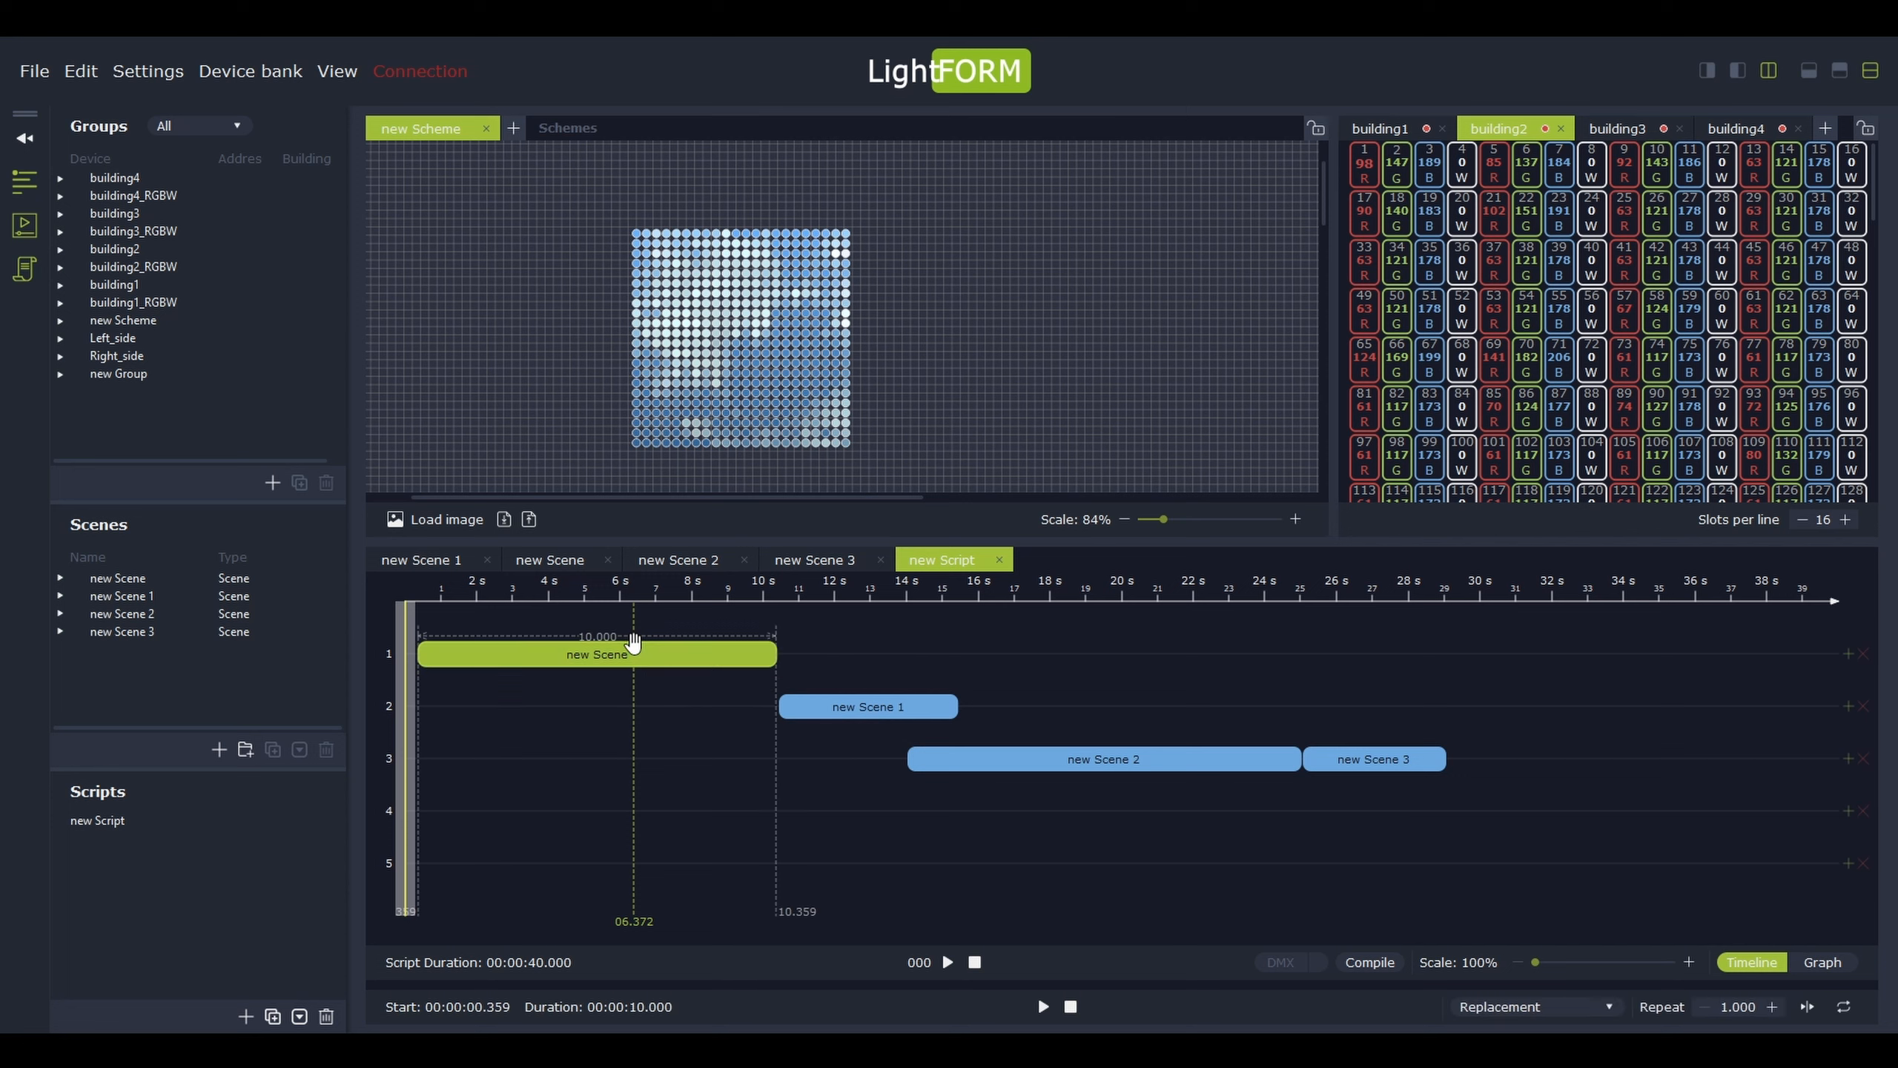
click(1609, 1006)
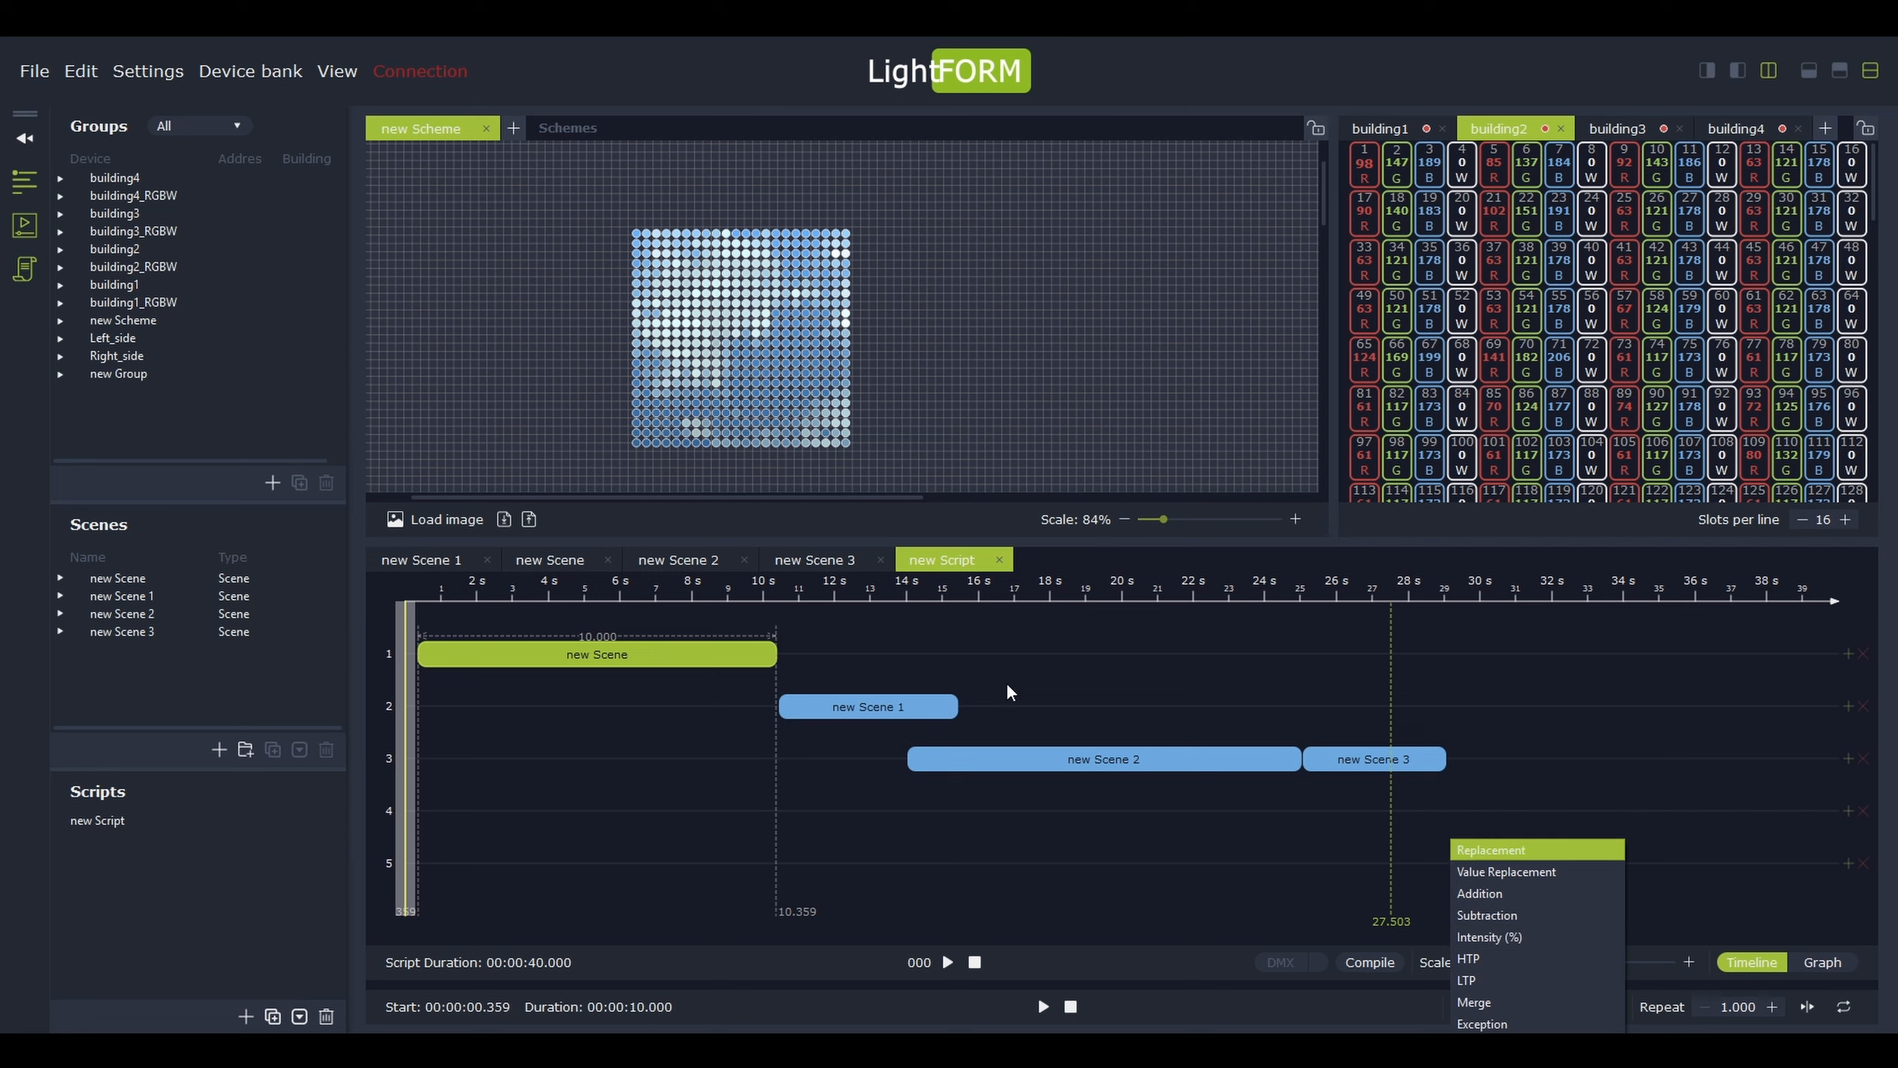
click(809, 656)
click(808, 656)
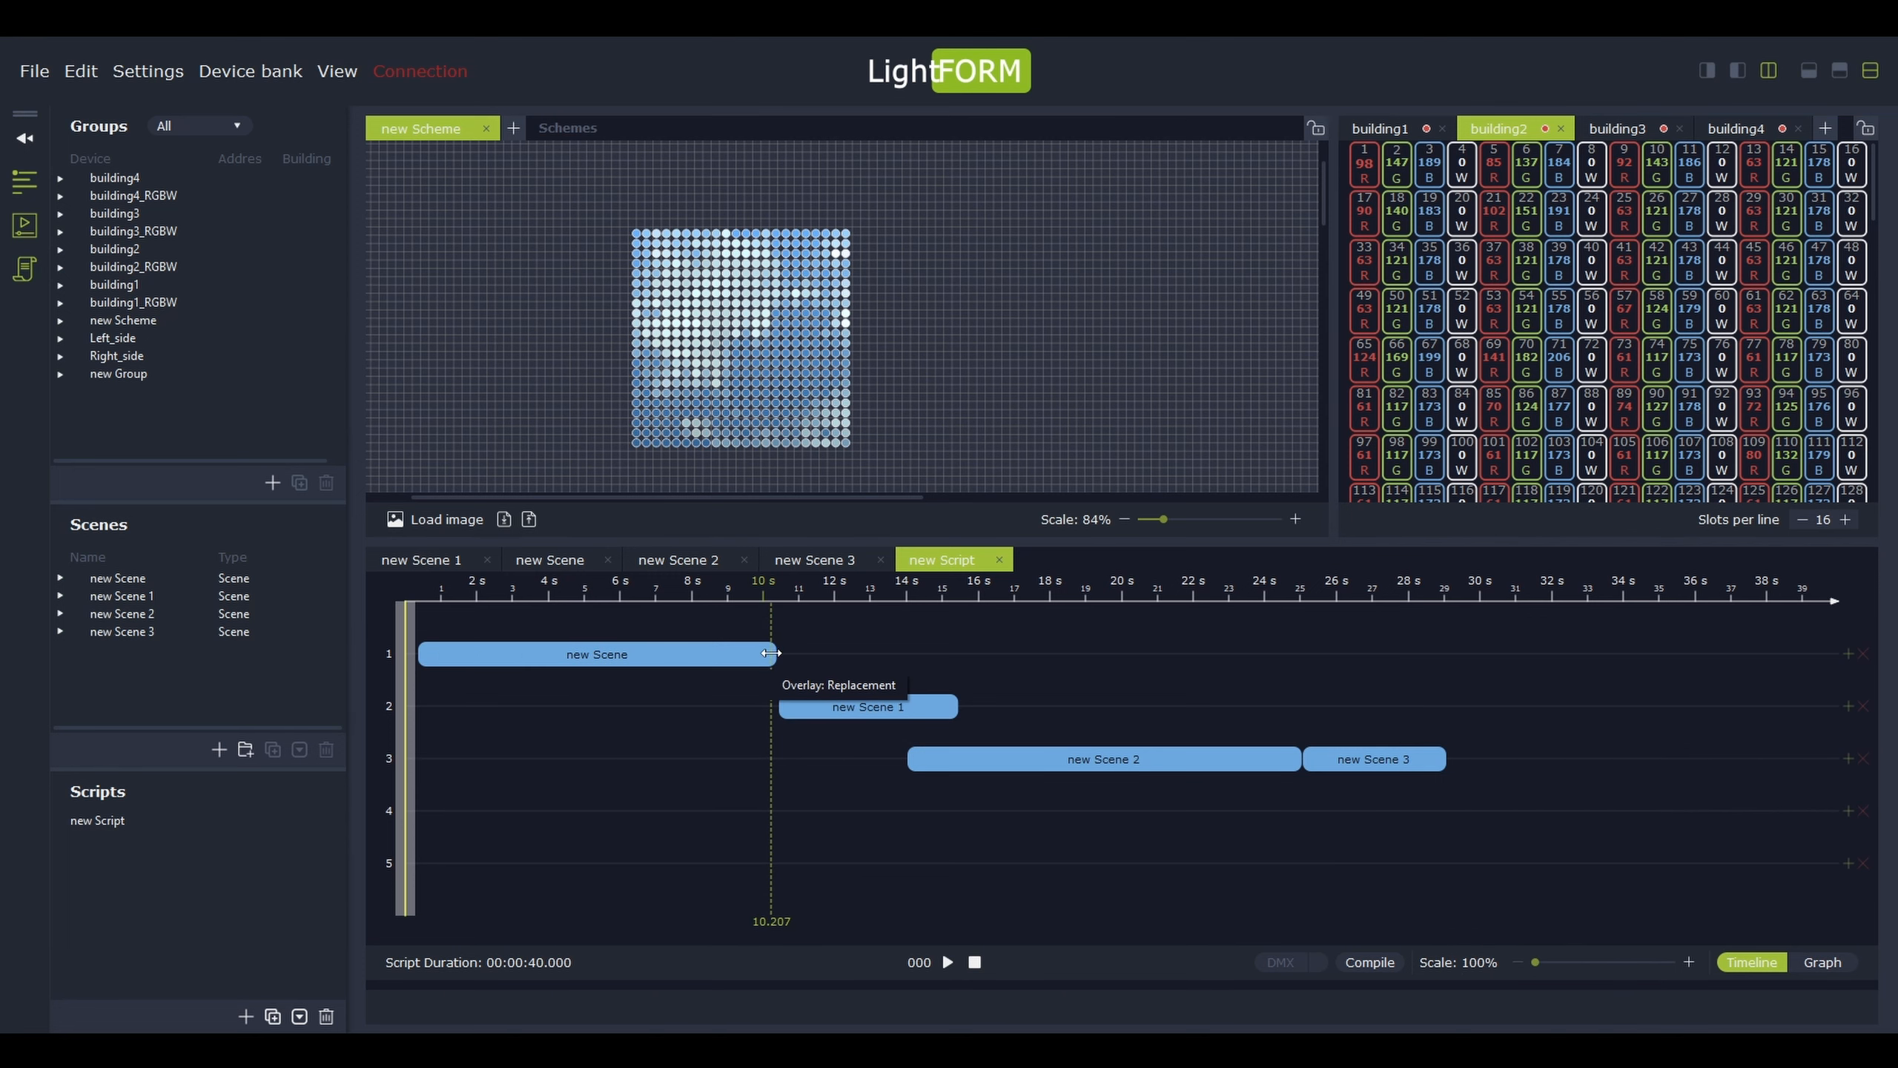
click(774, 650)
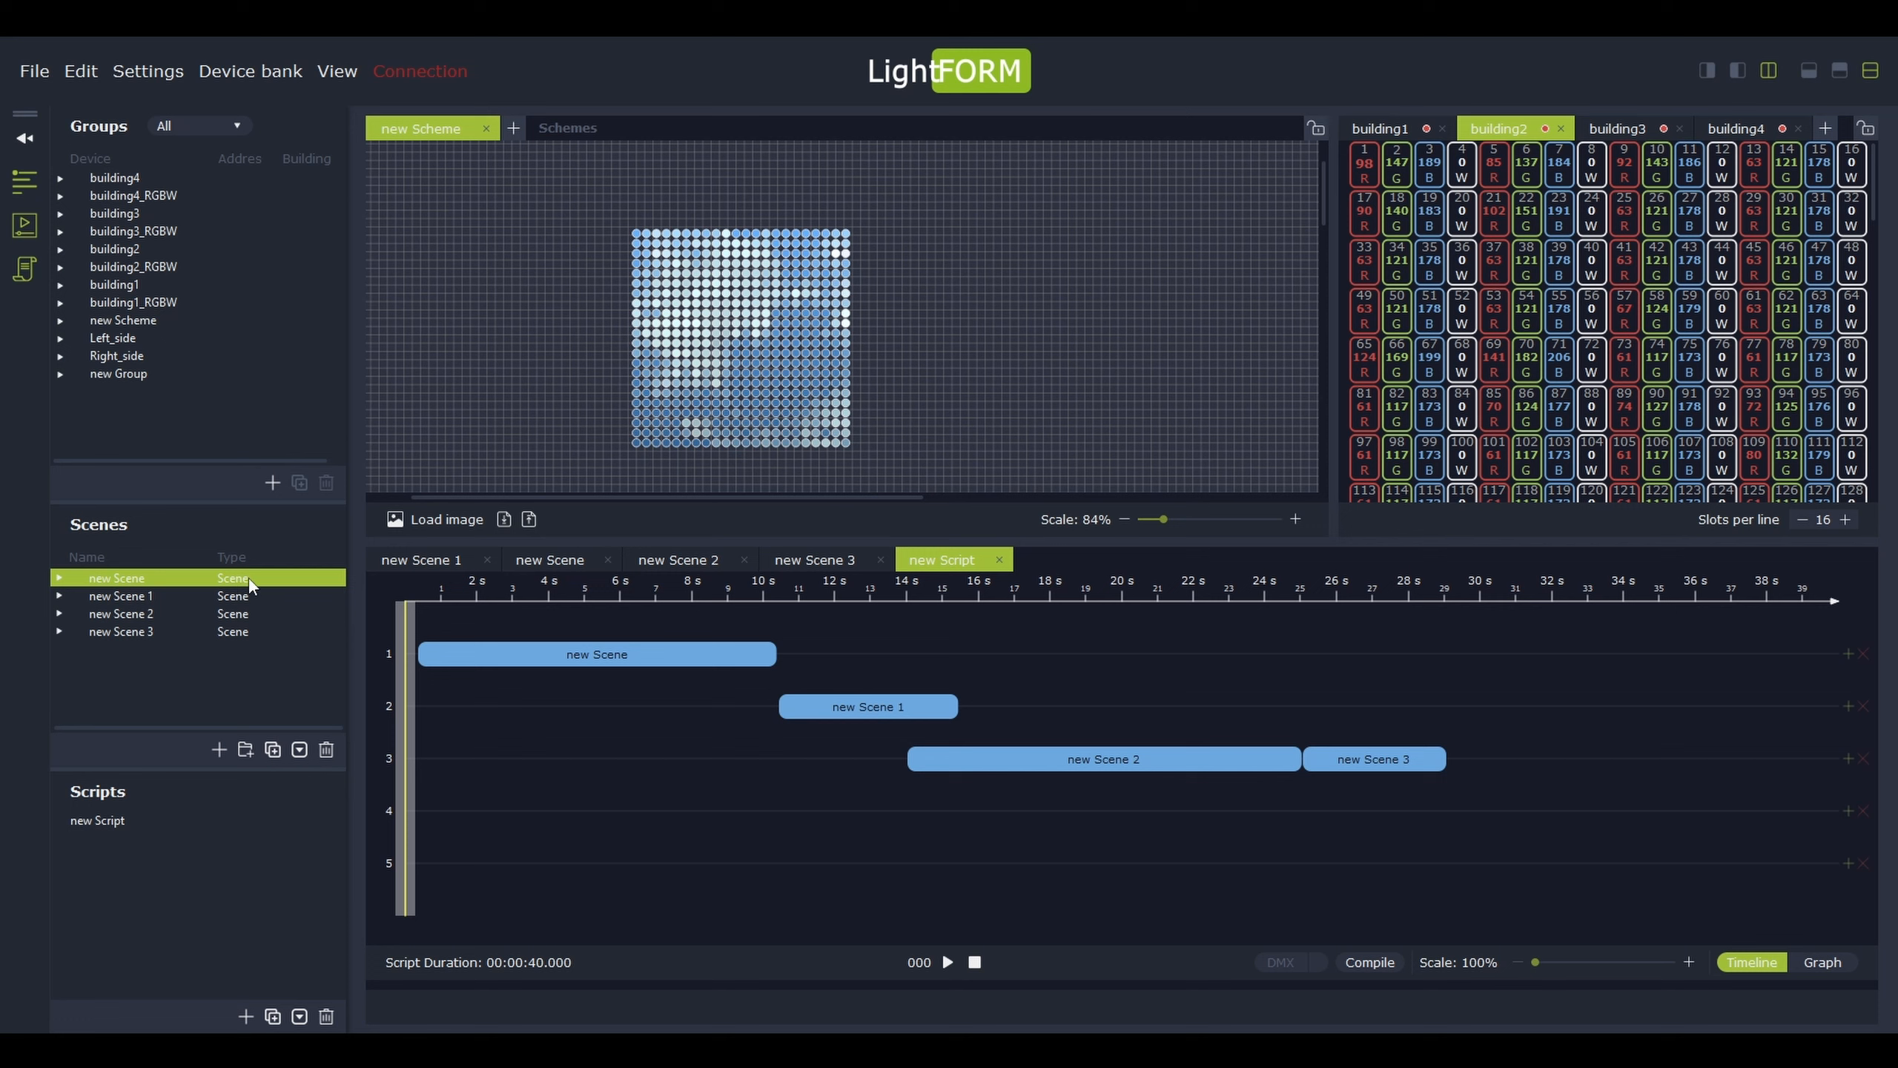
Compile new Scene, recompiling all existing DMX files for the buildings, review the compilation log and close the compile window
click(298, 755)
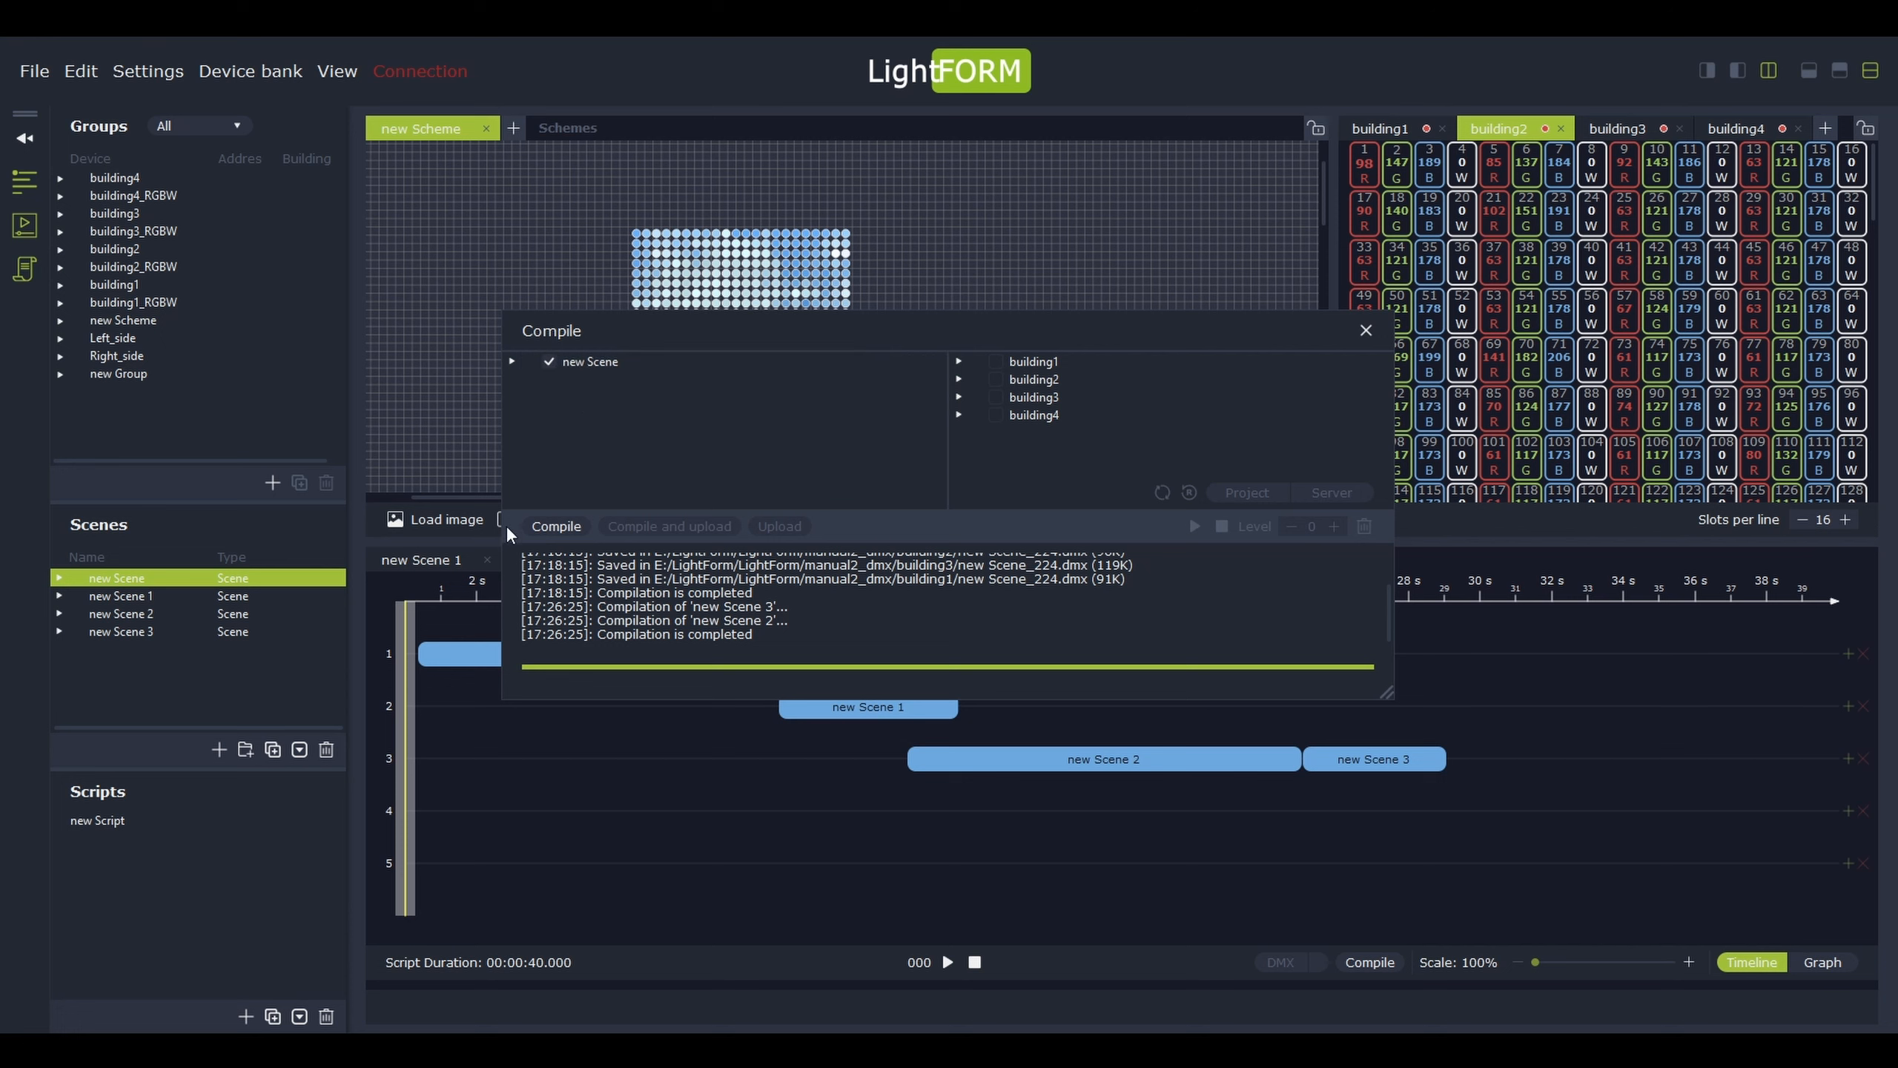
click(557, 527)
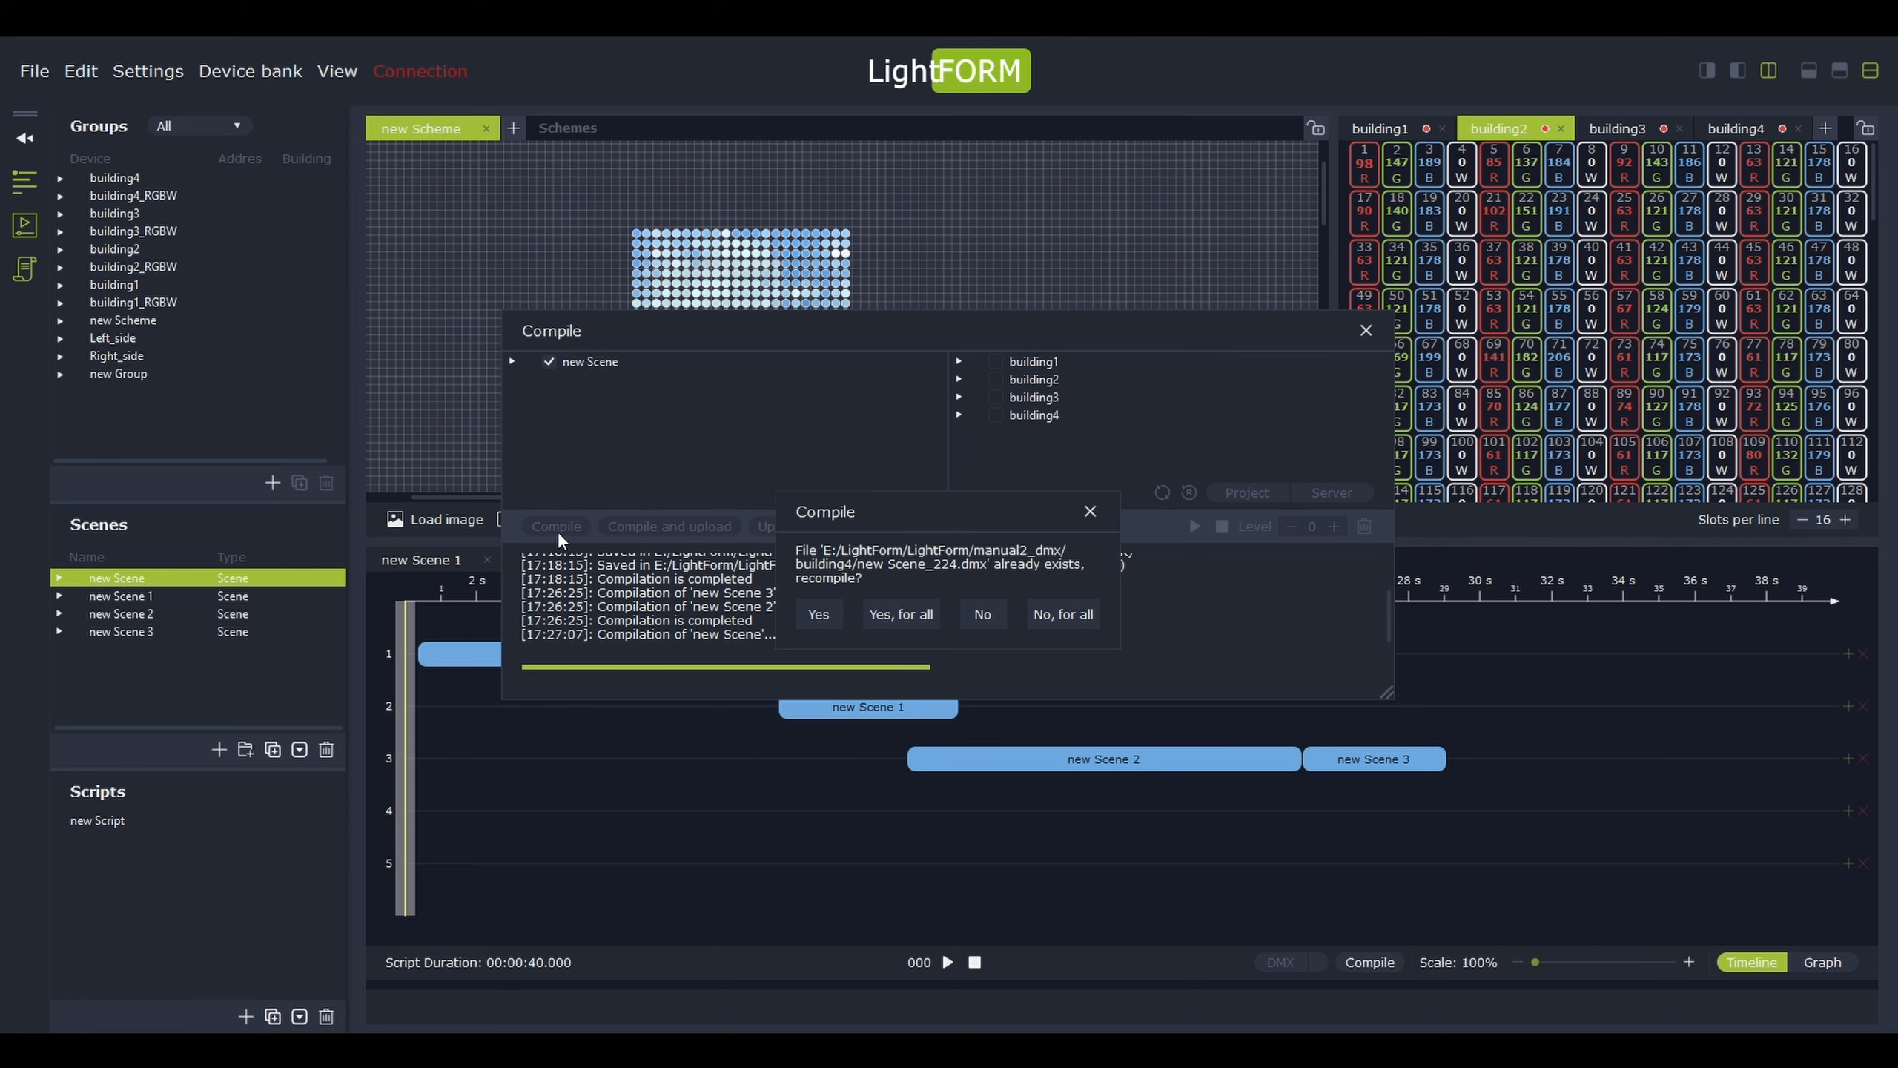
click(891, 622)
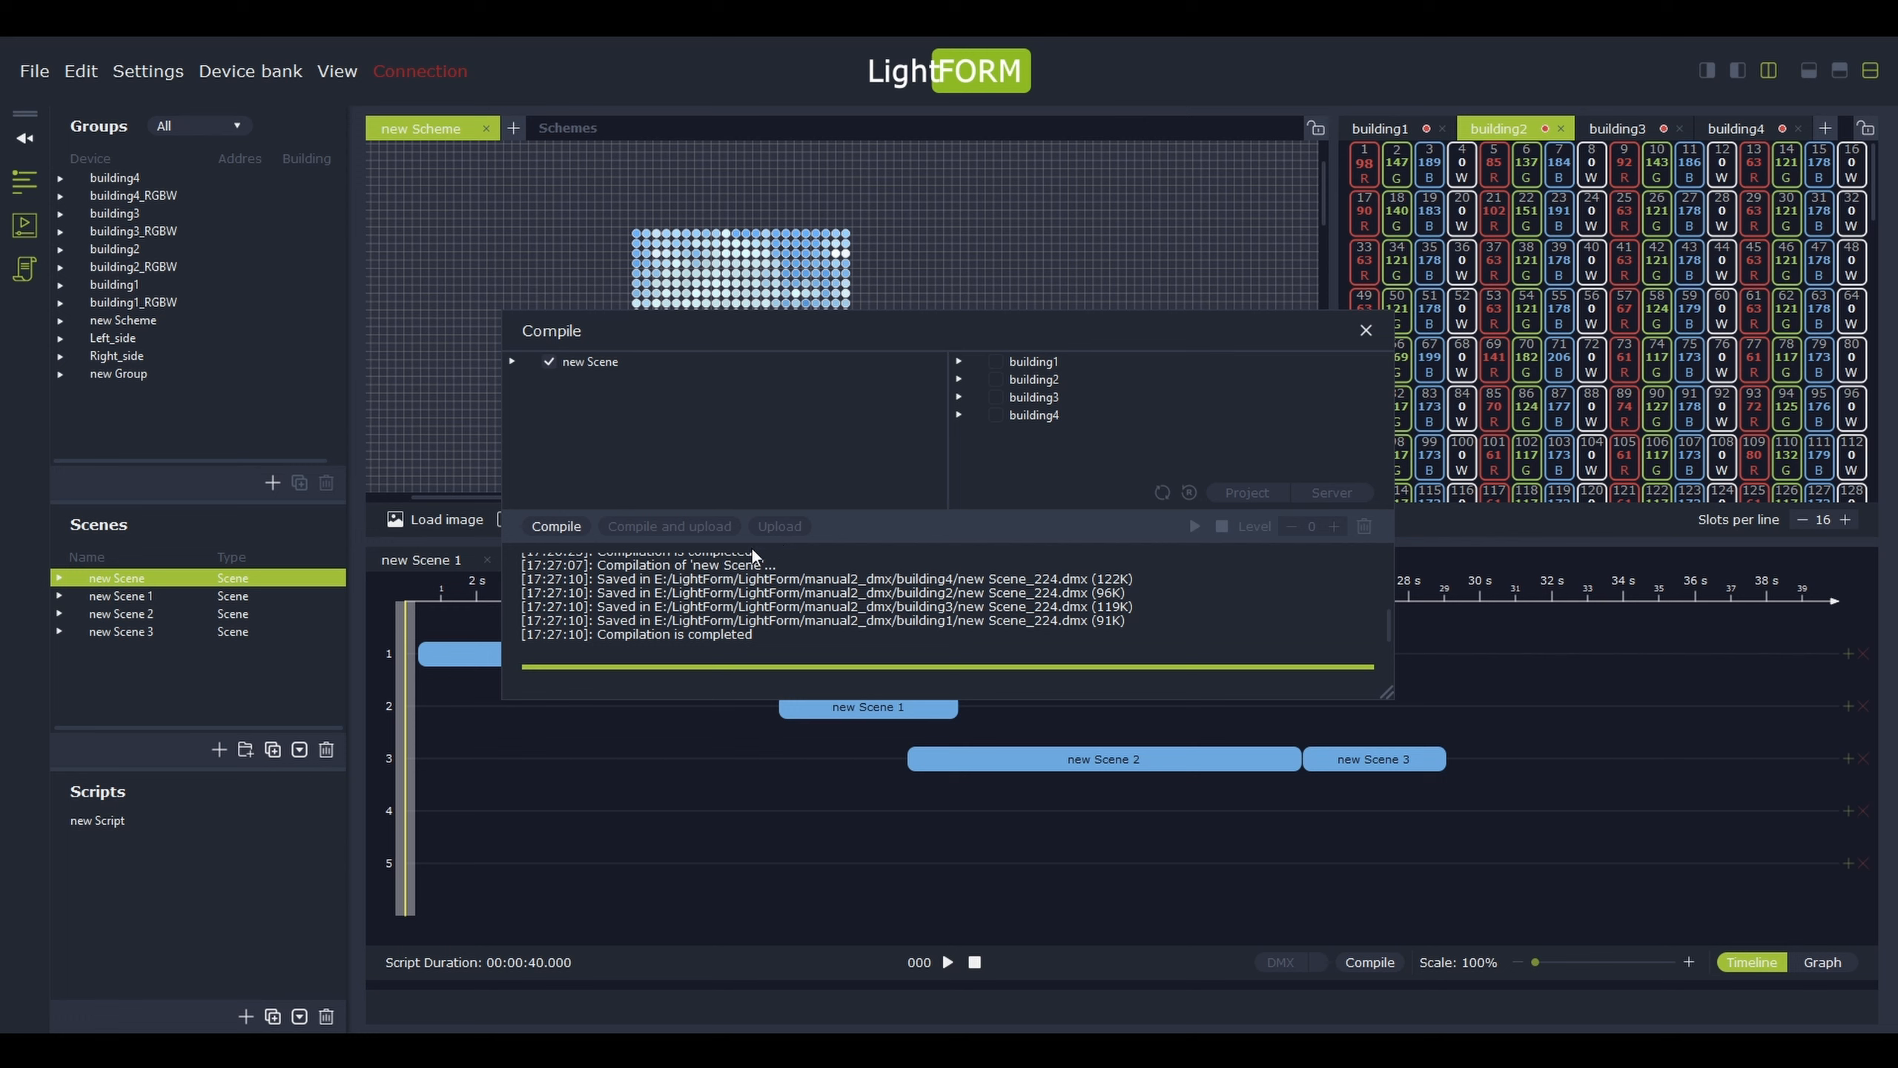
drag(599, 583, 1133, 581)
click(1132, 580)
click(1367, 330)
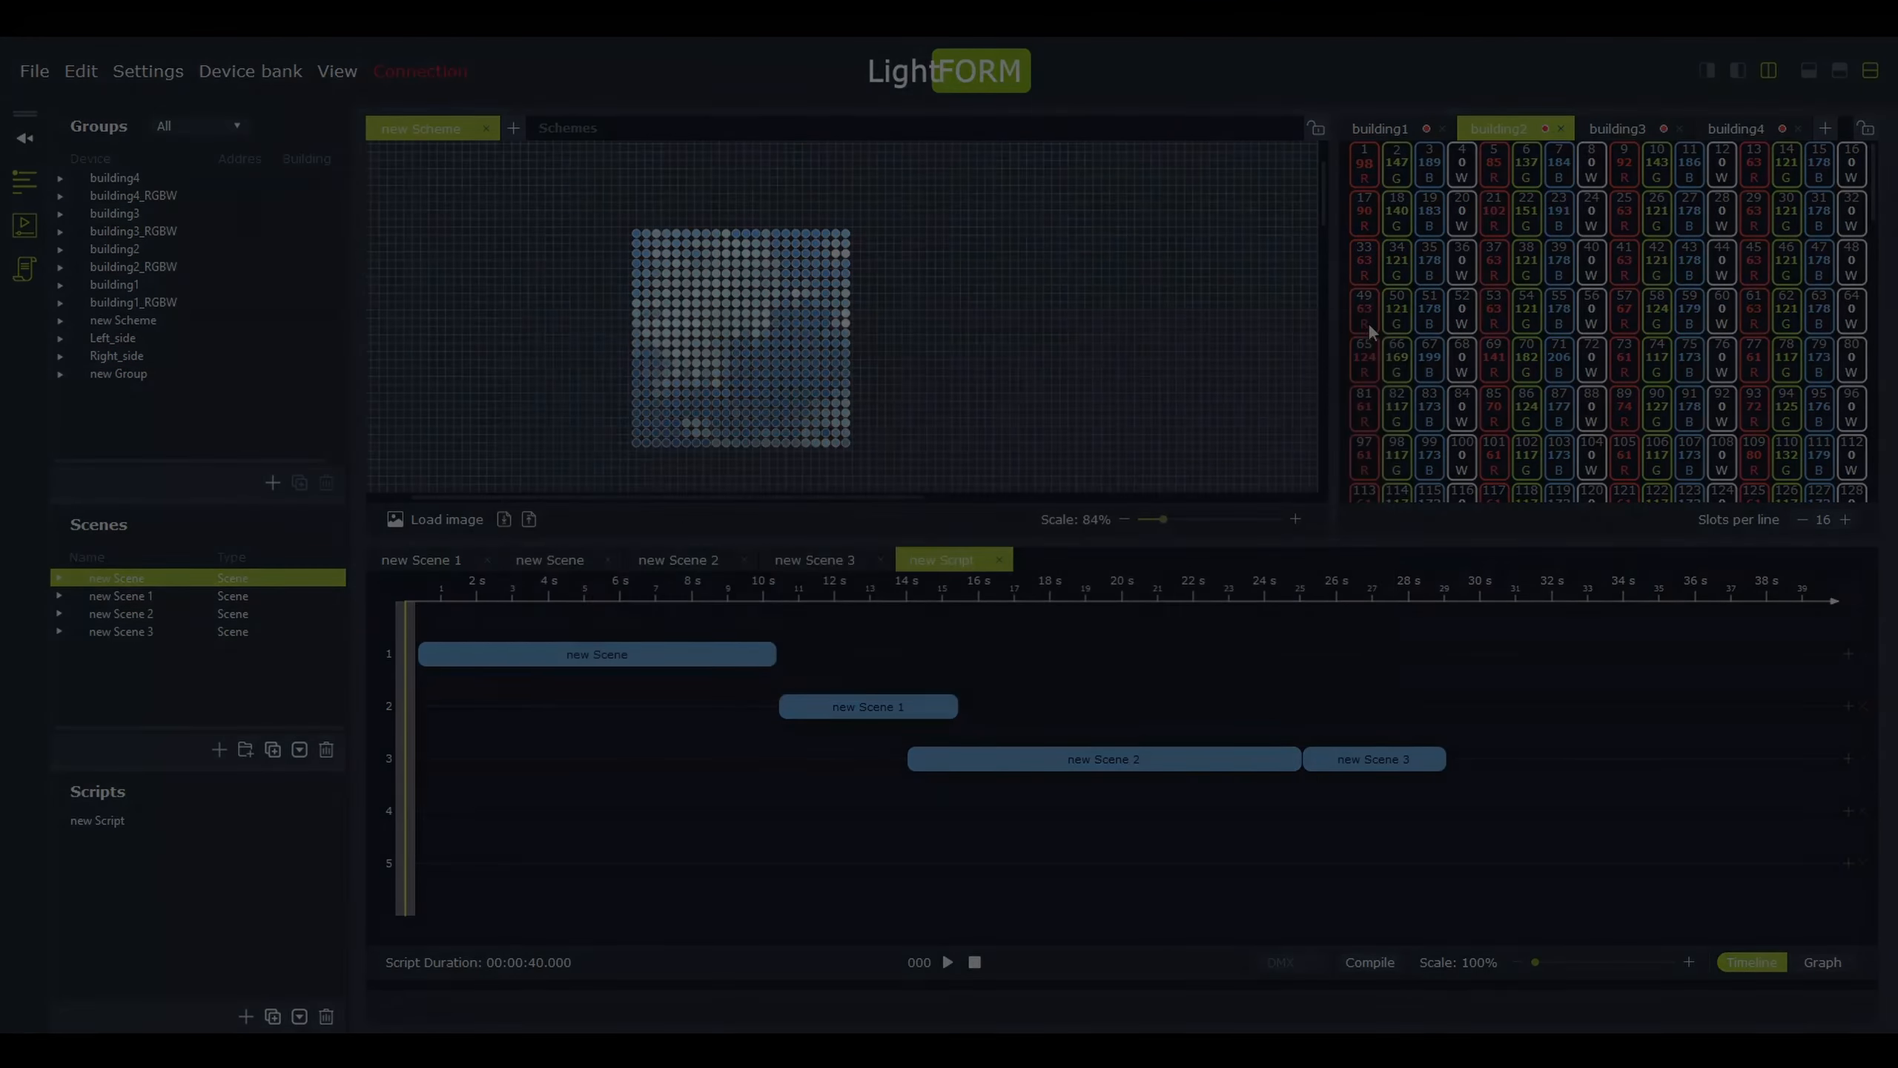